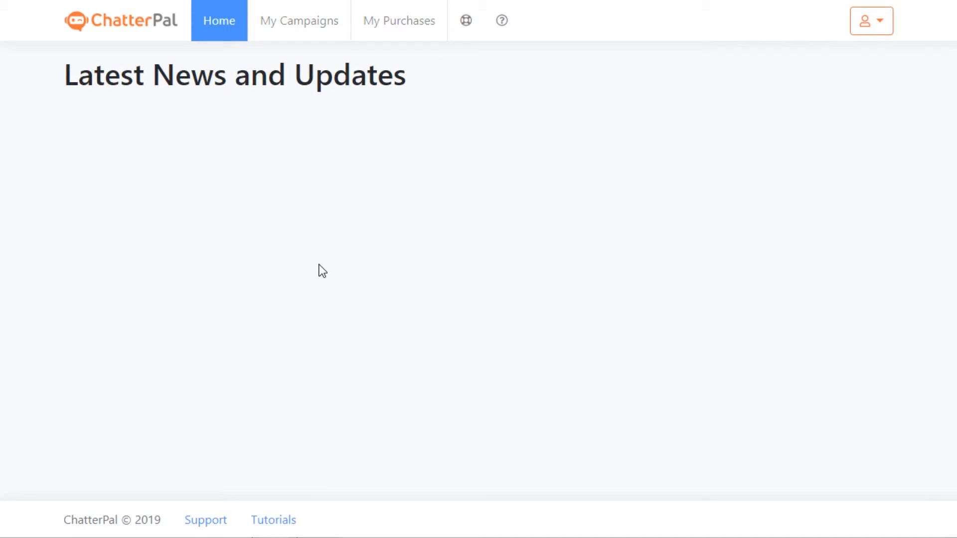
- Start a new campaign of the Chat and Avatar type from the campaigns list
left_click(308, 25)
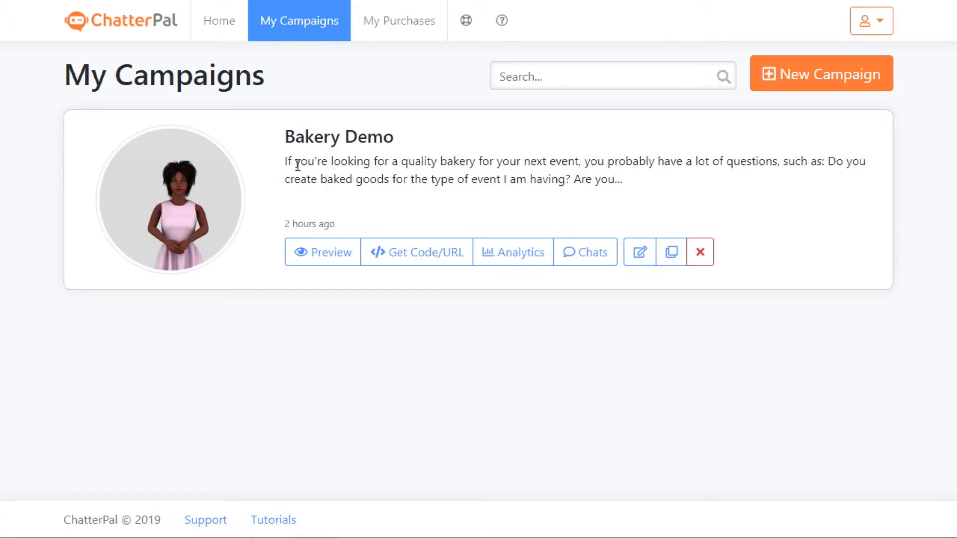
left_click(845, 79)
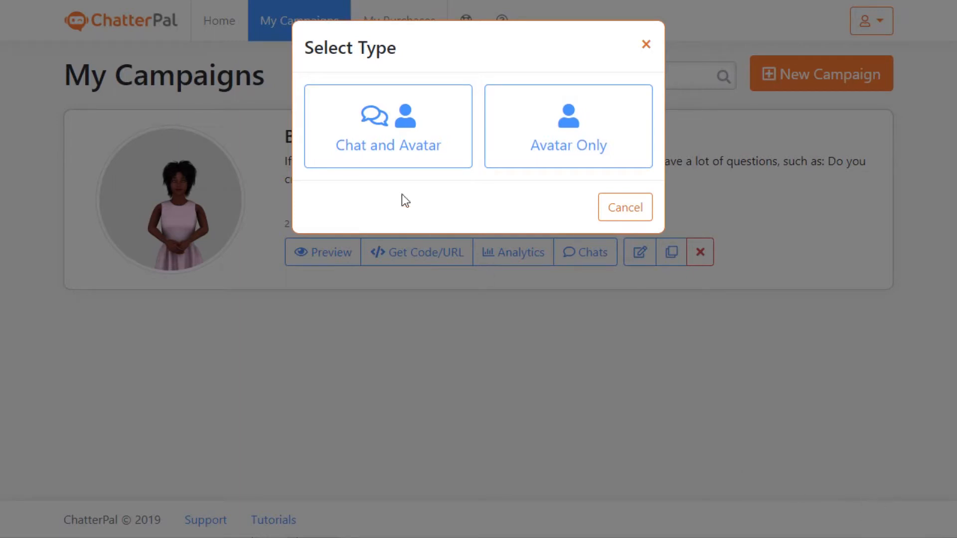
left_click(383, 141)
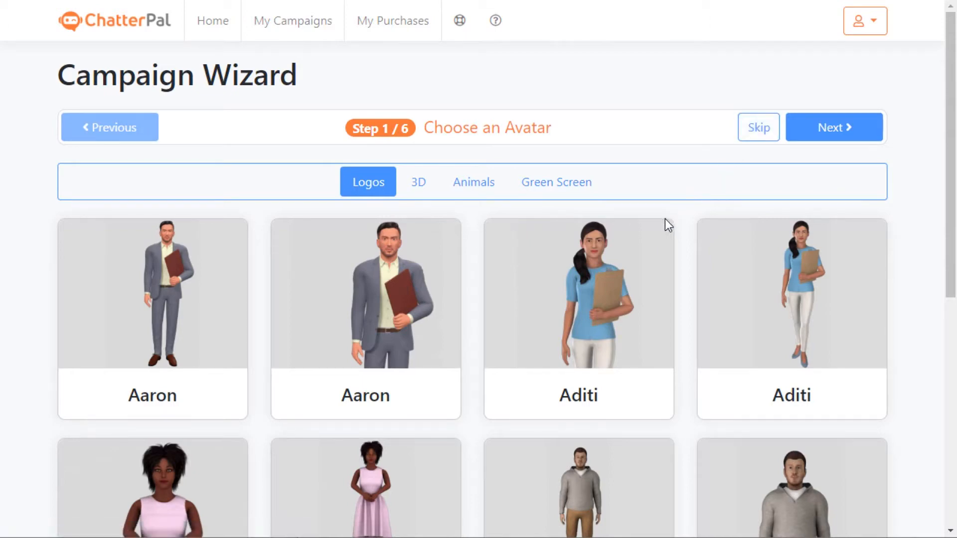
- Look through the first two pages of avatars in the Logos category
scroll(643, 241, "down", 2)
scroll(636, 244, "down", 6)
scroll(613, 244, "up", 9)
scroll(615, 335, "down", 1)
scroll(613, 334, "down", 2)
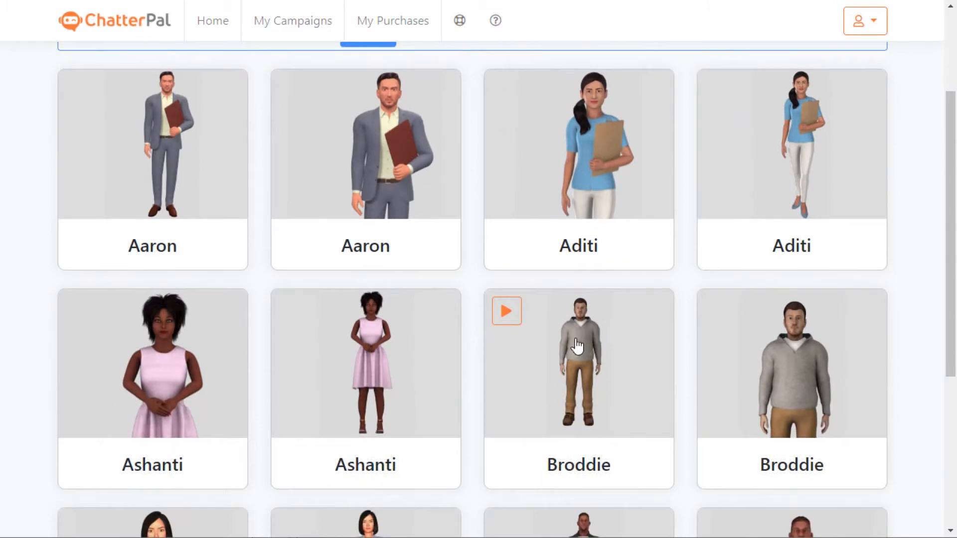
scroll(409, 142, "down", 4)
scroll(444, 208, "up", 5)
scroll(438, 346, "down", 6)
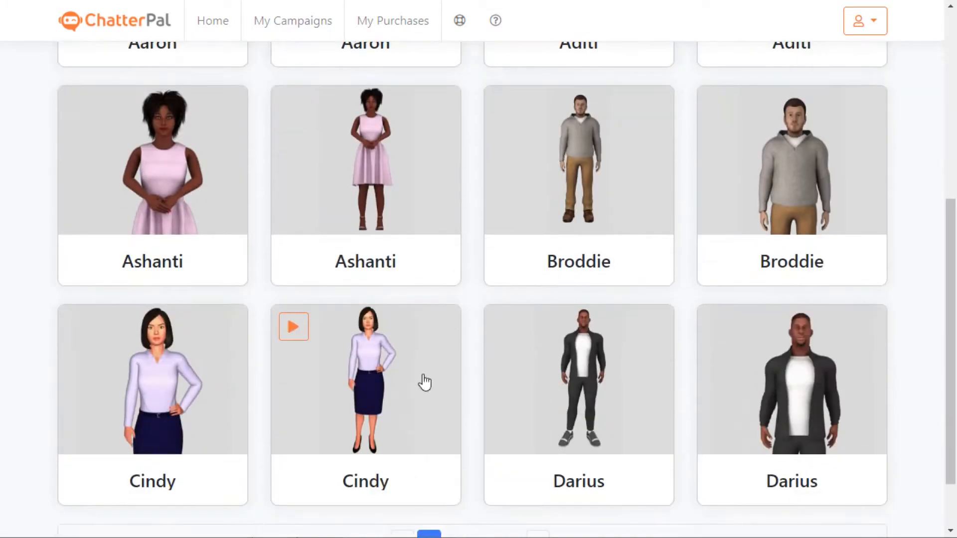
left_click(457, 470)
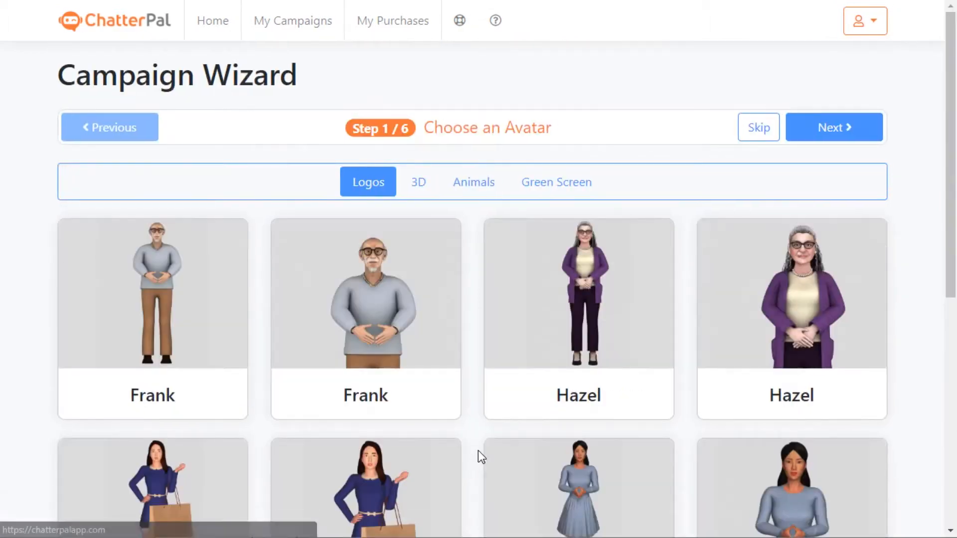
scroll(475, 459, "down", 2)
scroll(491, 426, "down", 6)
scroll(431, 323, "up", 8)
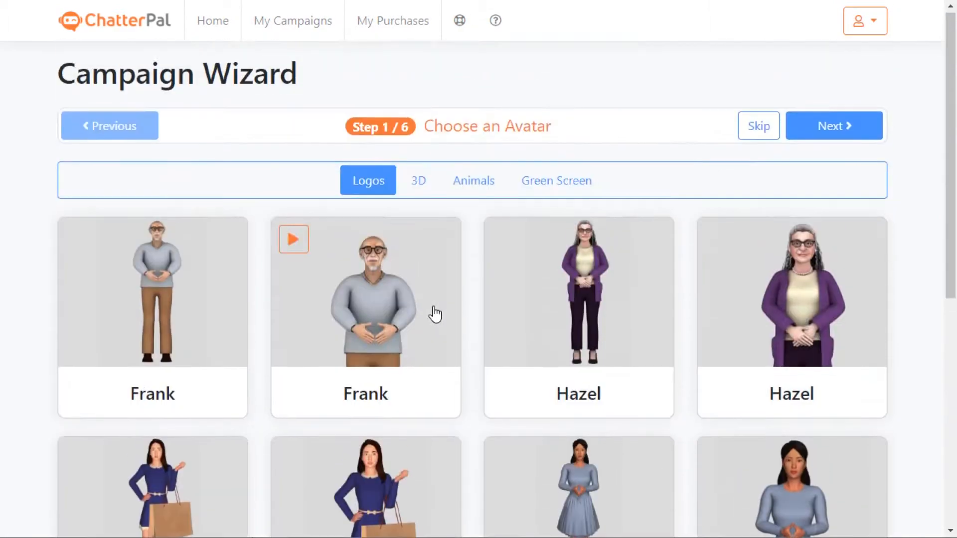
- Examine the first two pages of avatars in the 3D category
left_click(418, 184)
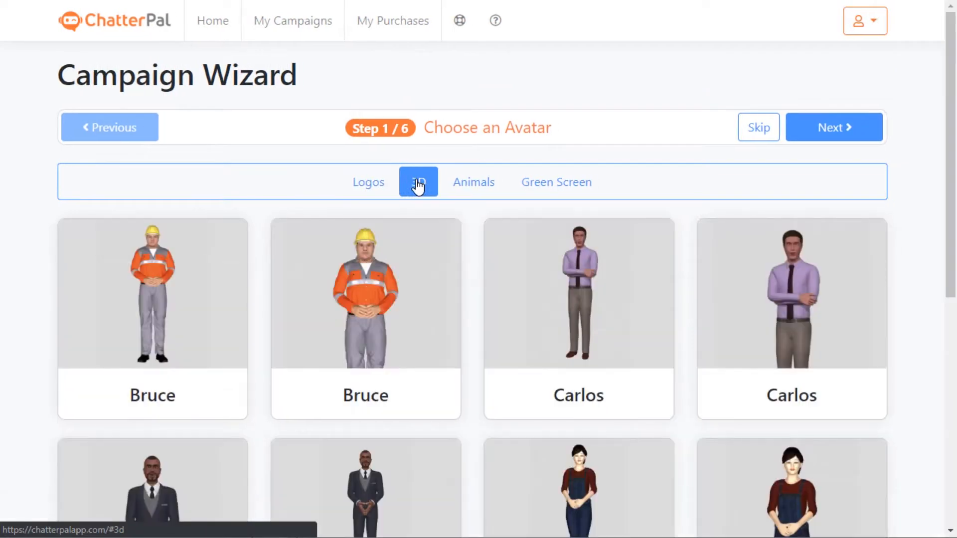
scroll(433, 239, "down", 9)
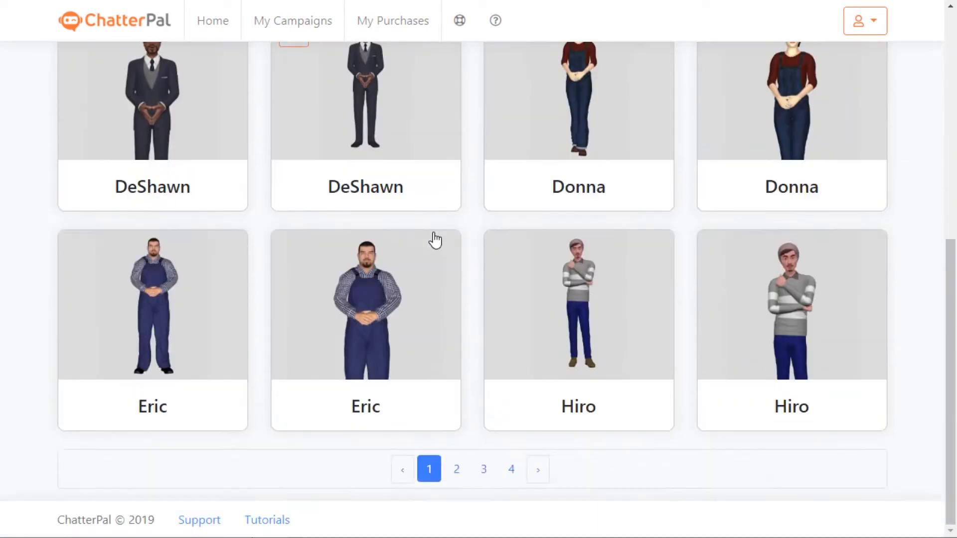
left_click(454, 471)
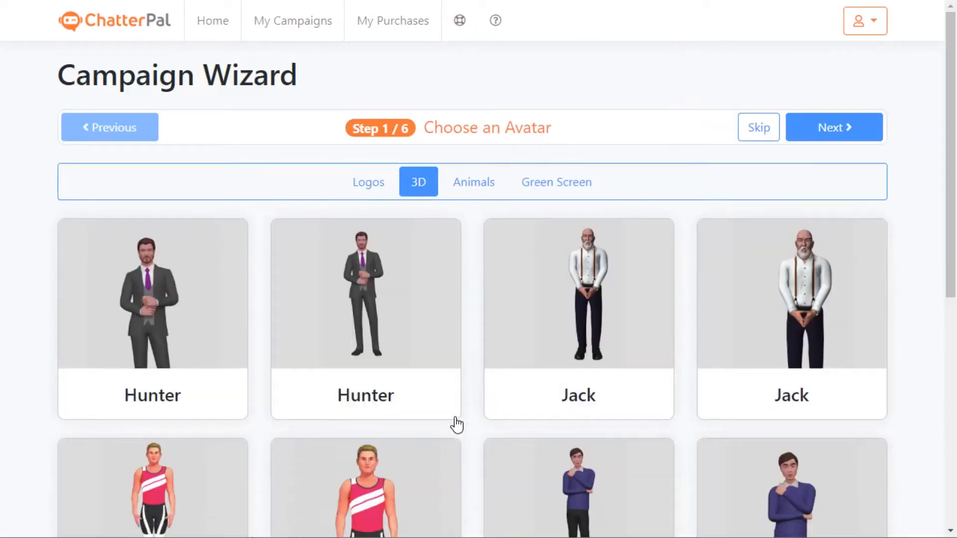
scroll(456, 414, "down", 6)
scroll(456, 407, "down", 2)
scroll(529, 359, "up", 8)
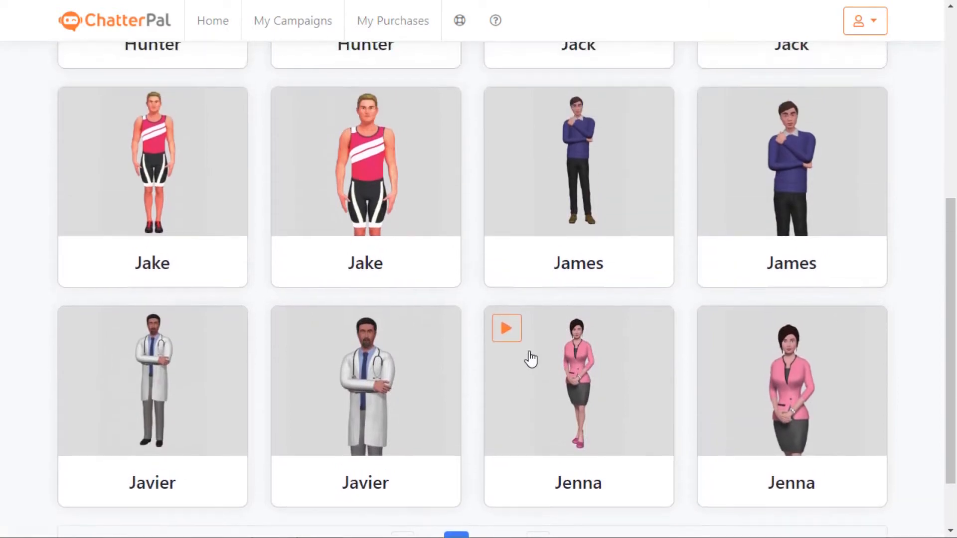
scroll(509, 299, "up", 1)
- Review the Animals avatars and the Green Screen category's upload option
left_click(473, 182)
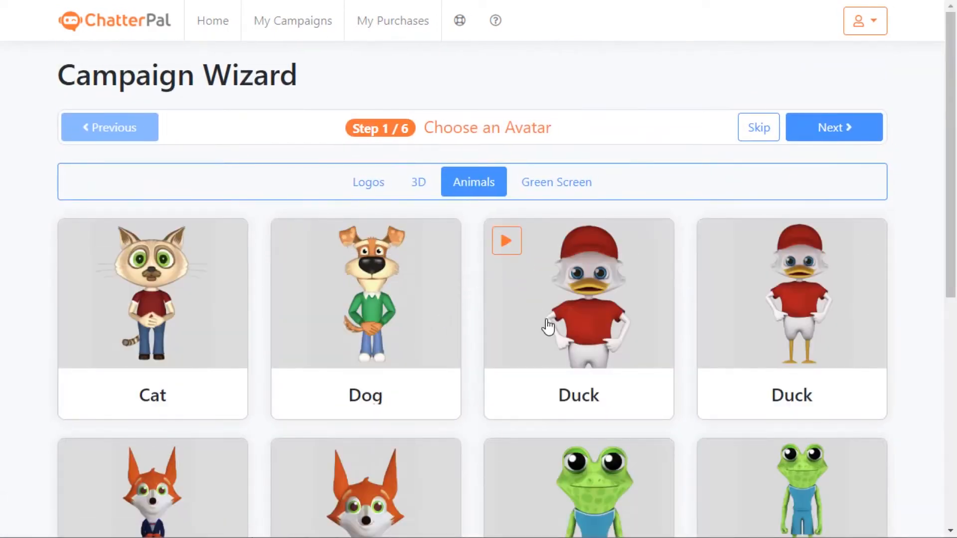
scroll(550, 328, "down", 3)
scroll(548, 333, "down", 5)
scroll(553, 325, "up", 4)
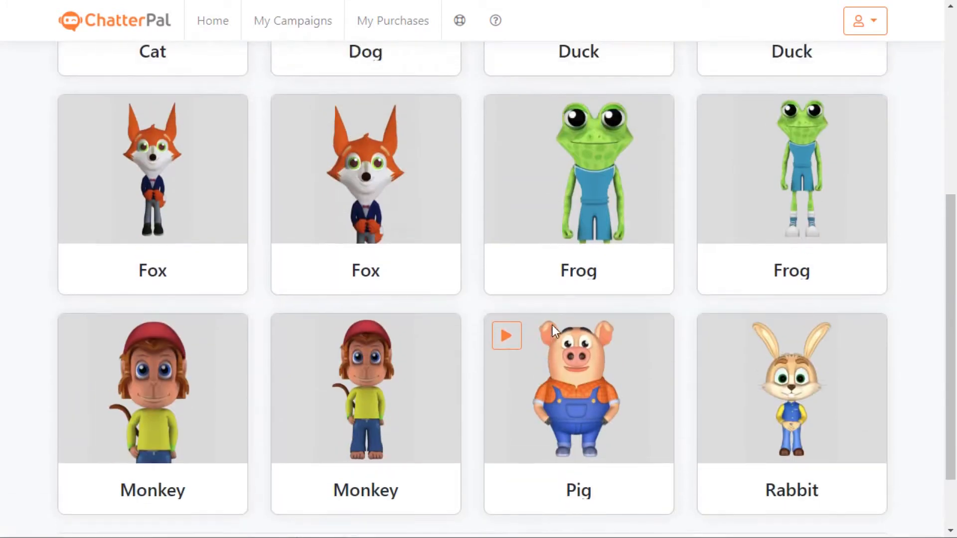
scroll(563, 322, "up", 4)
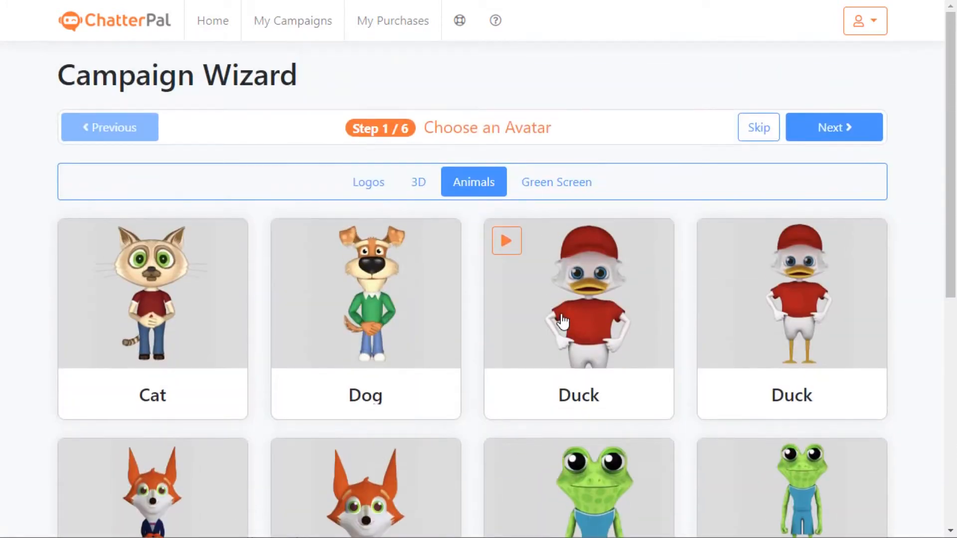
left_click(555, 201)
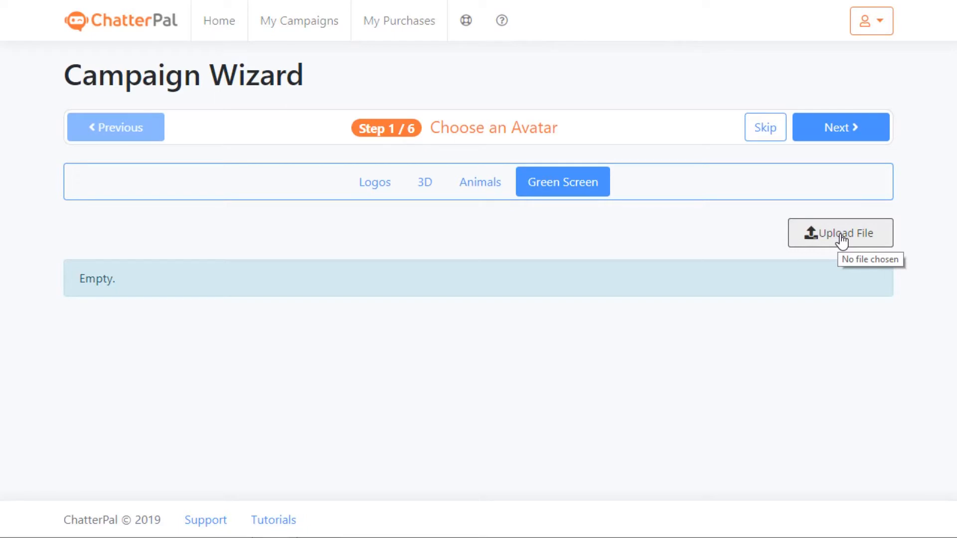
- Preview the close-up Aaron avatar in the Logos category, select it, and continue to the welcome message step
left_click(375, 186)
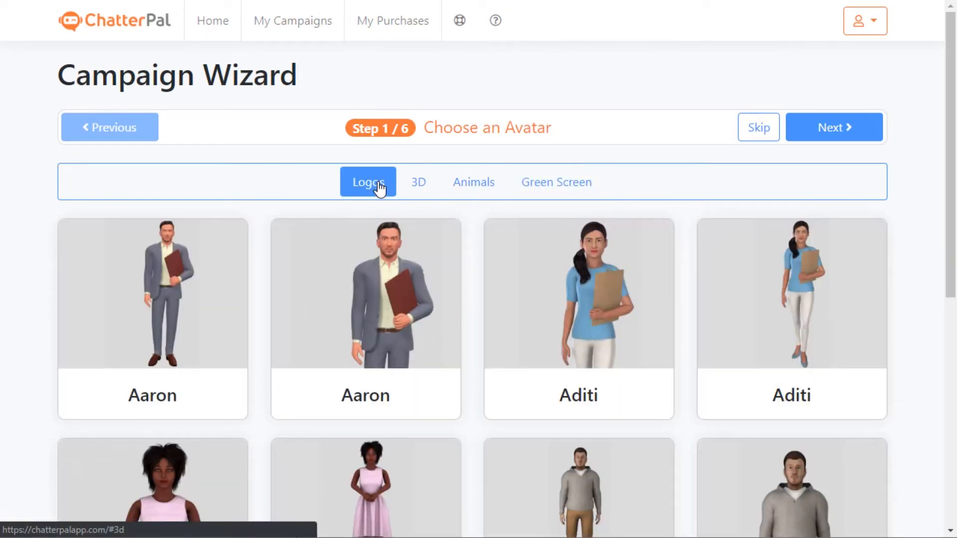
mouse_move(378, 327)
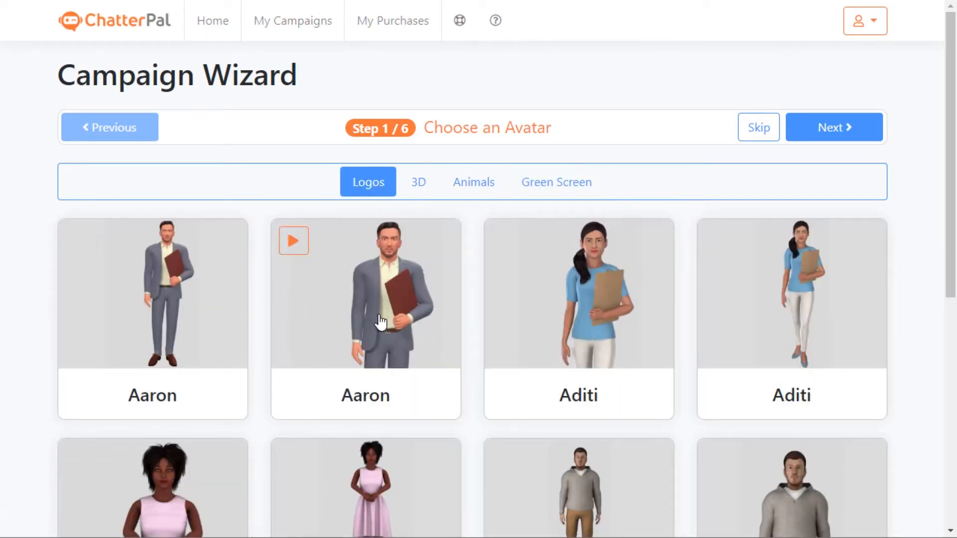
left_click(300, 249)
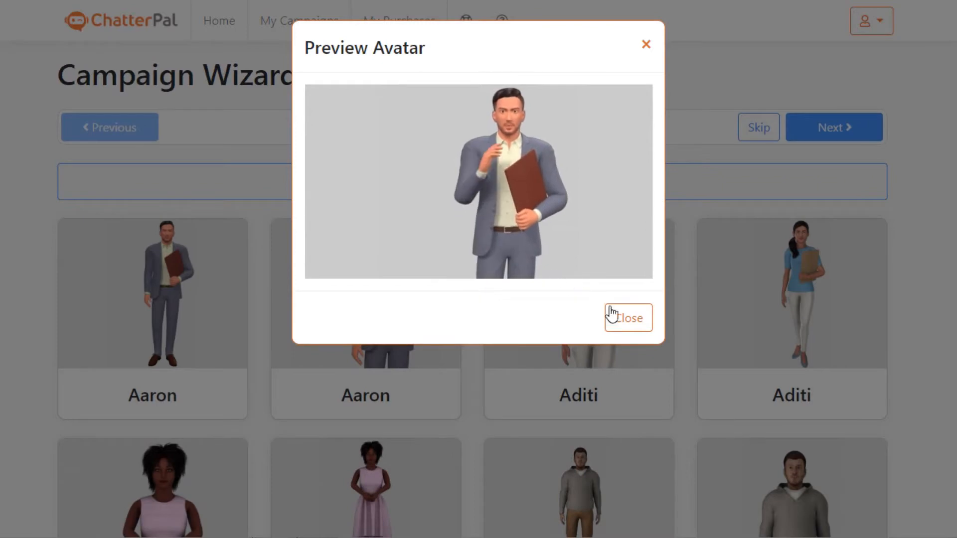
left_click(626, 319)
left_click(401, 320)
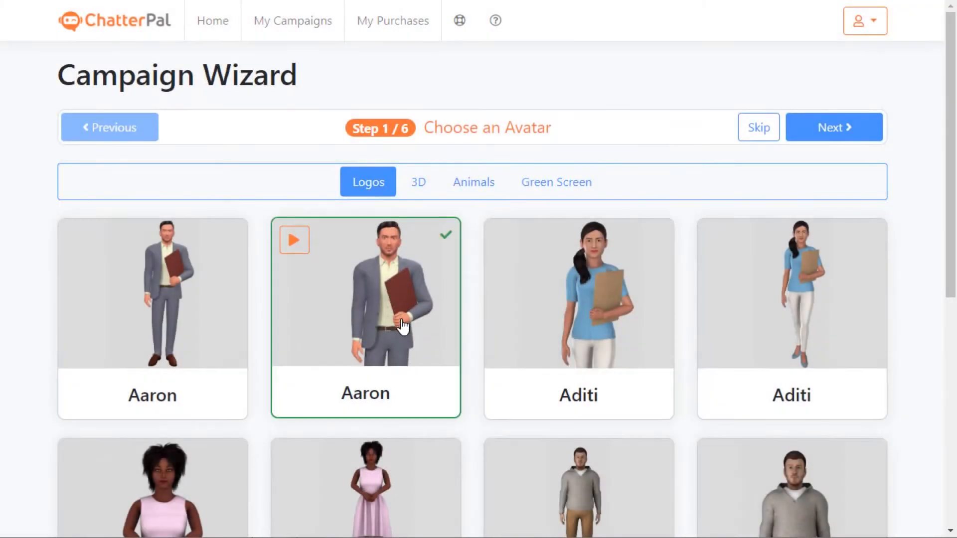
left_click(823, 130)
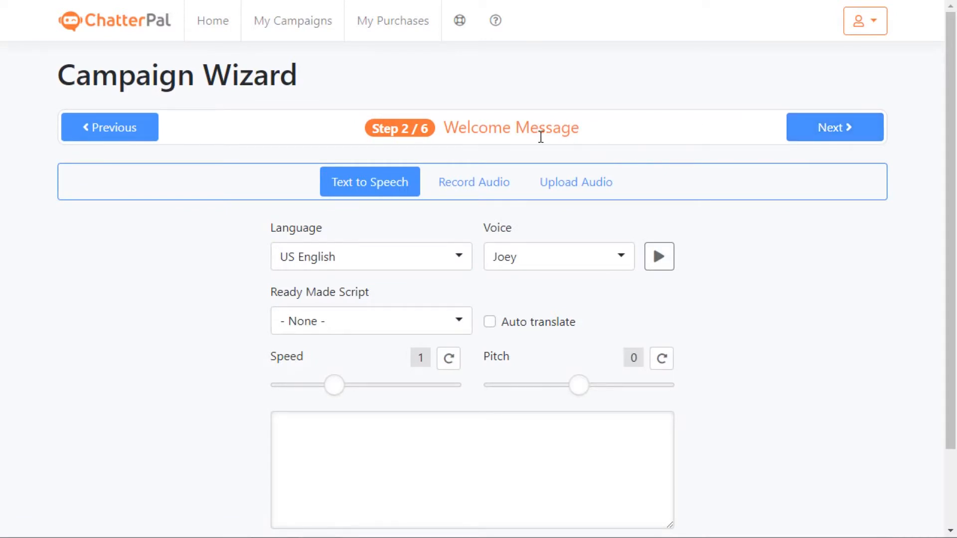
- Fill the welcome message with the Offer Discount ready-made script
left_click(434, 458)
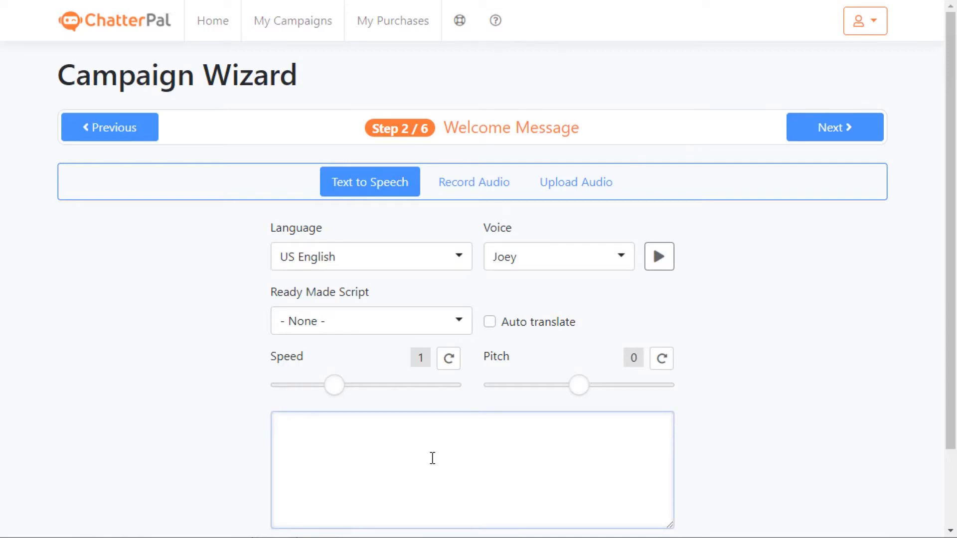
left_click(330, 326)
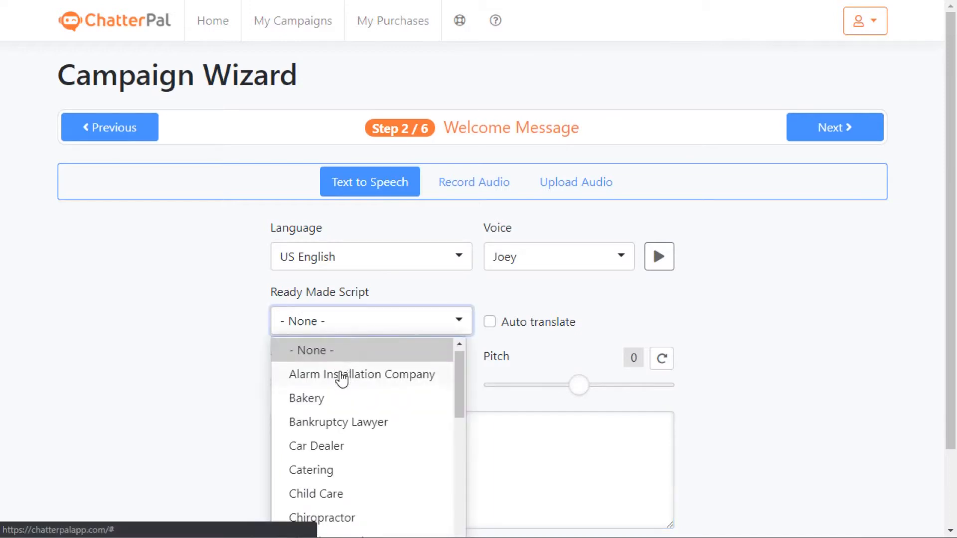
scroll(341, 379, "down", 3)
scroll(342, 378, "down", 3)
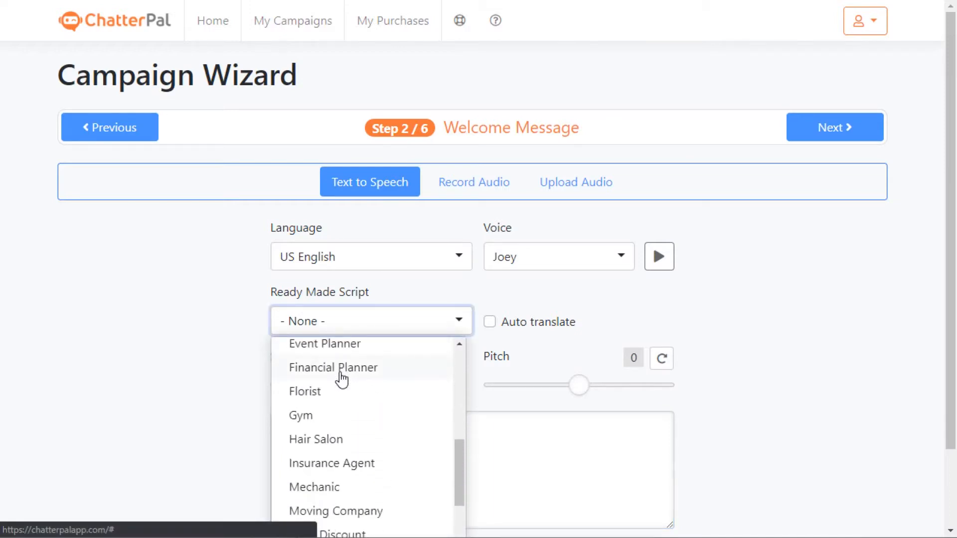
scroll(341, 379, "down", 3)
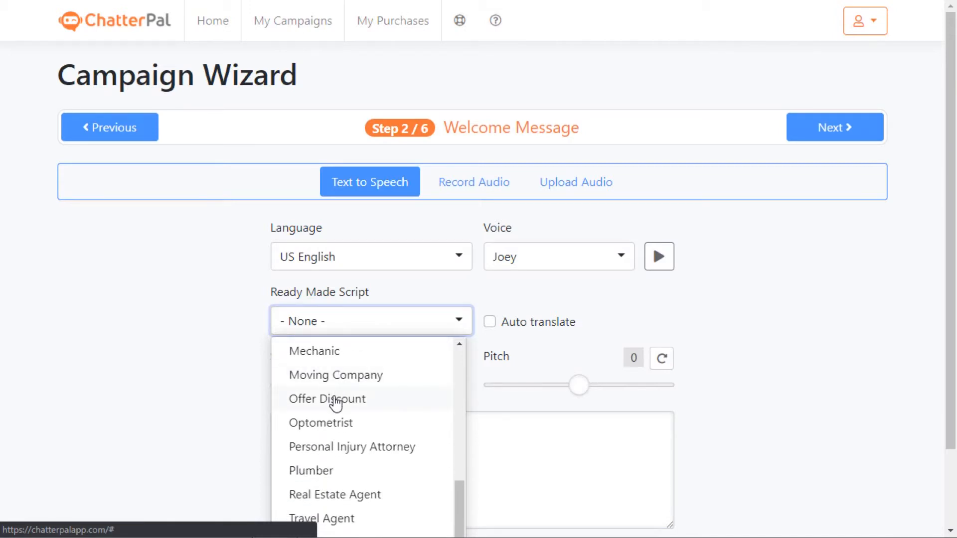
left_click(335, 403)
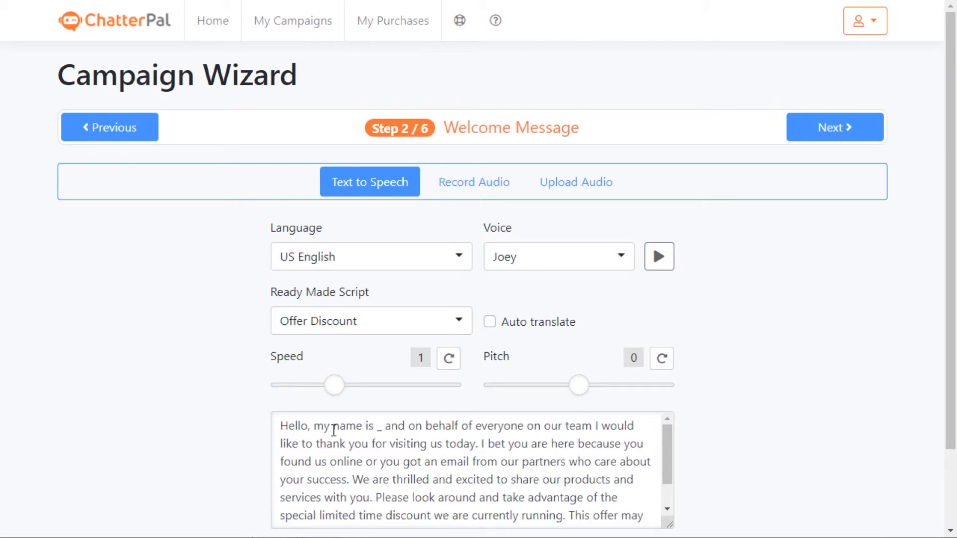
- Replace the name placeholder in the script's opening sentence with Aaron
left_click(377, 427)
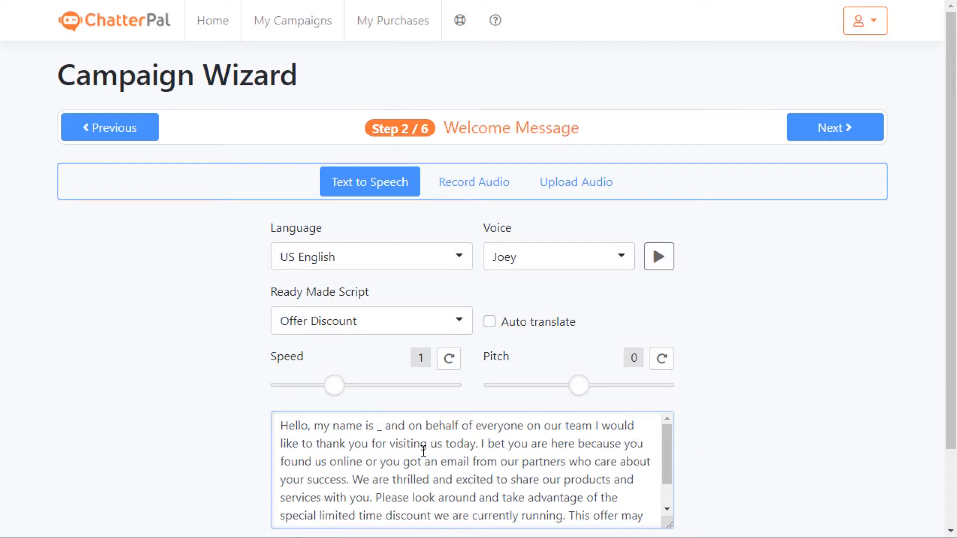
key("Delete")
type("Aaron")
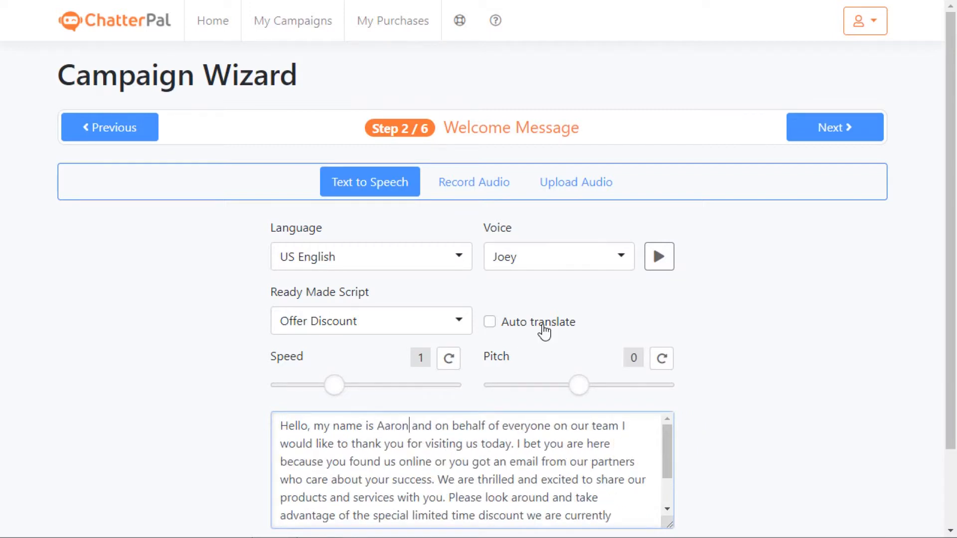
- Import the script as speech and play a short part of the generated audio
scroll(543, 331, "down", 3)
left_click(344, 466)
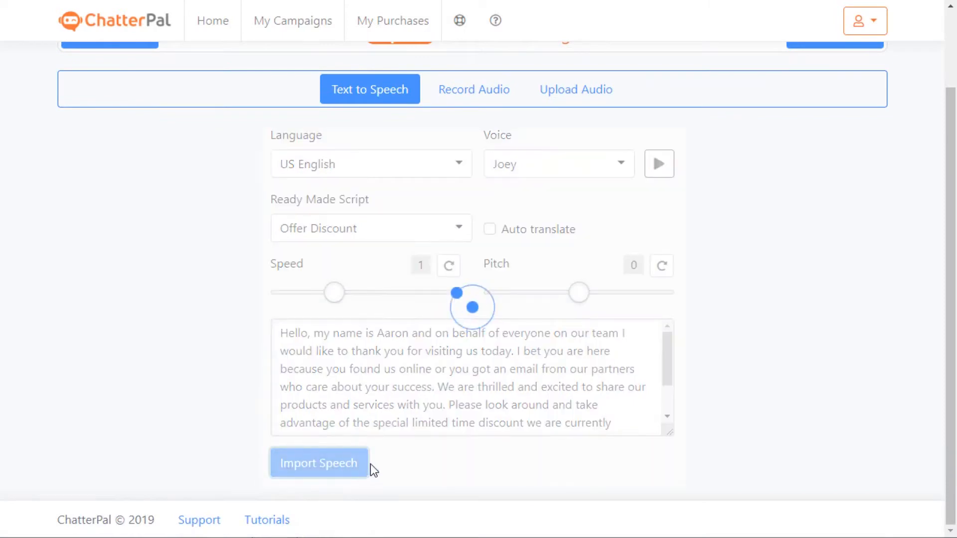
left_click(412, 464)
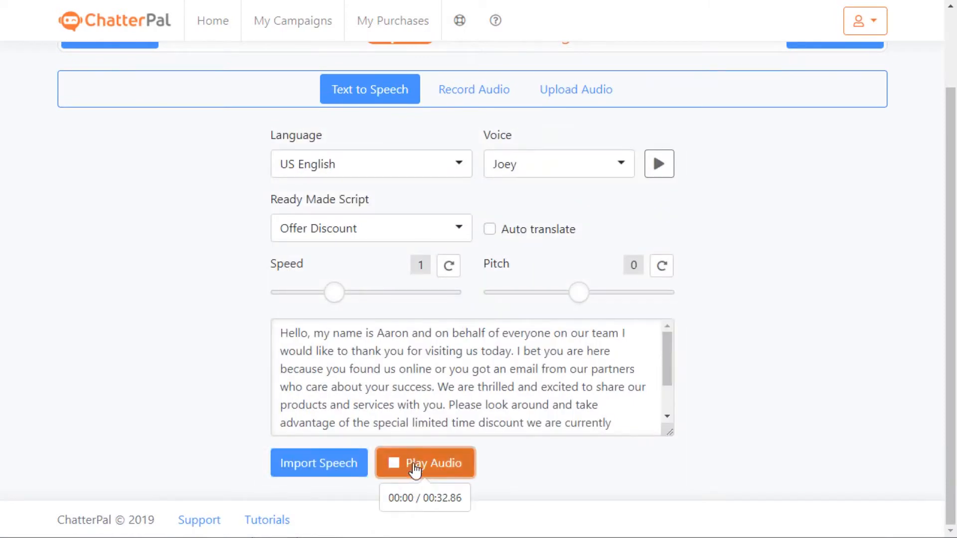
left_click(413, 468)
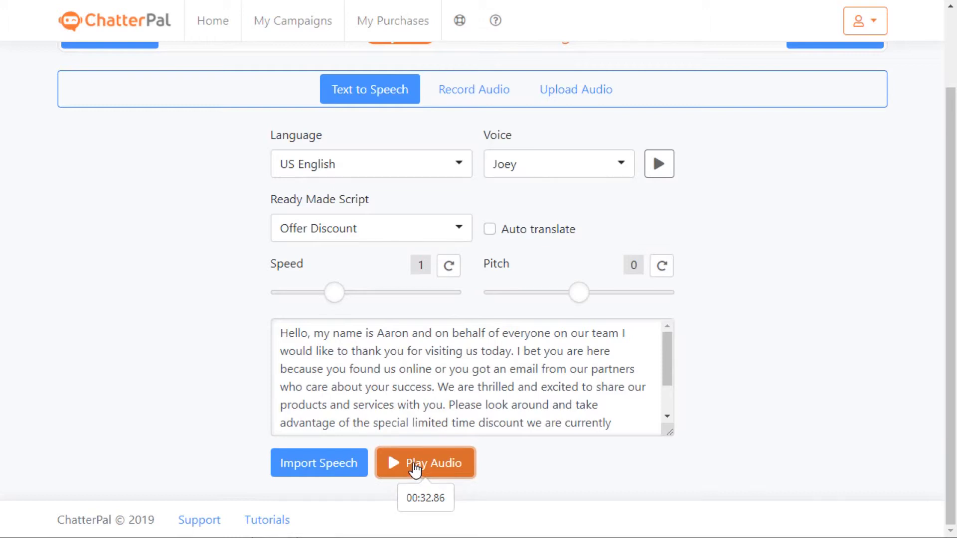
- Set the text-to-speech voice to Matthew and play its demo
scroll(286, 433, "up", 3)
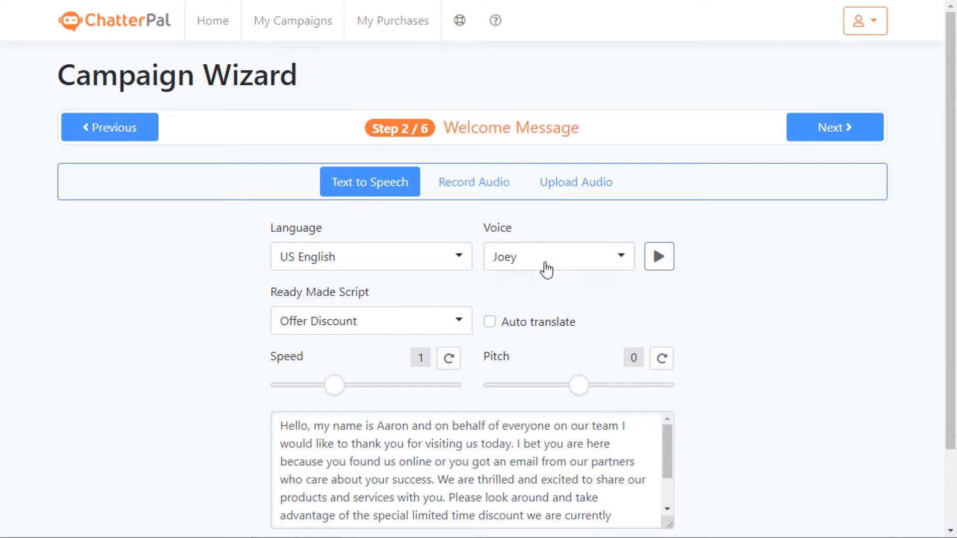
left_click(546, 270)
left_click(530, 339)
left_click(660, 264)
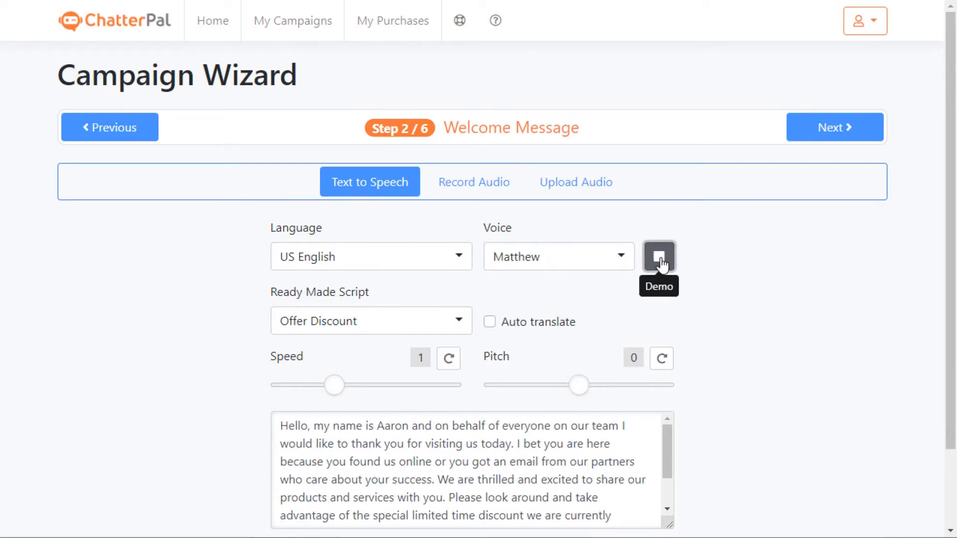
- Audition the Liam voice with its demo and switch the voice back to Matthew
left_click(578, 269)
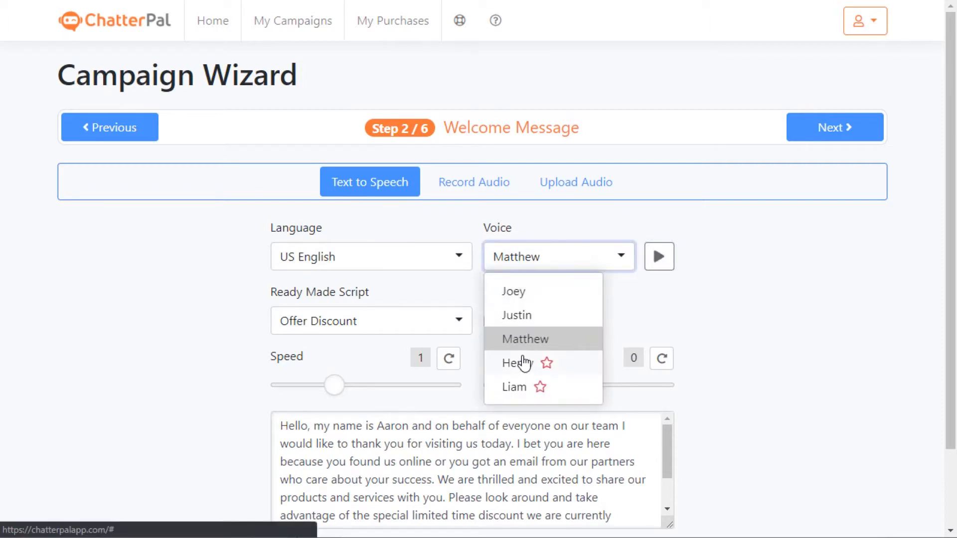
left_click(517, 391)
left_click(651, 259)
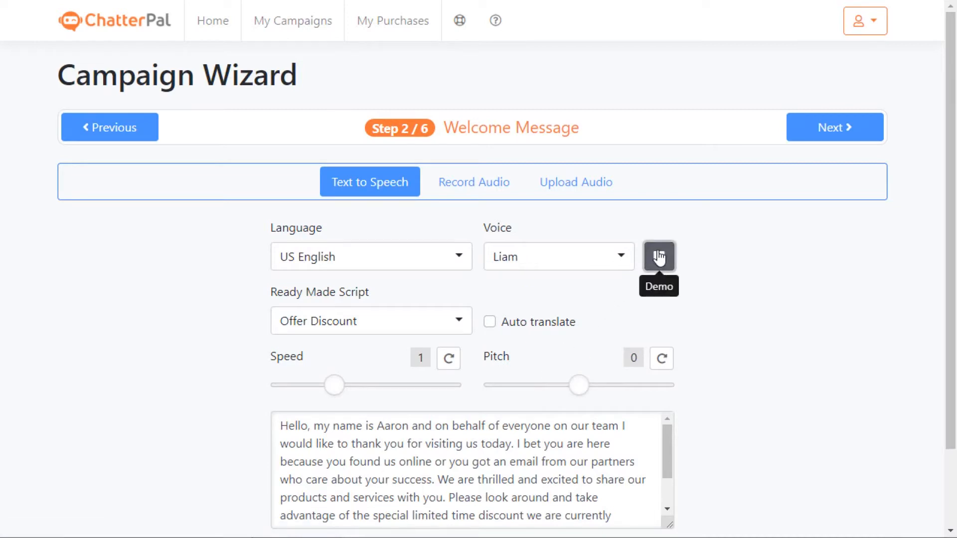
left_click(625, 264)
left_click(533, 344)
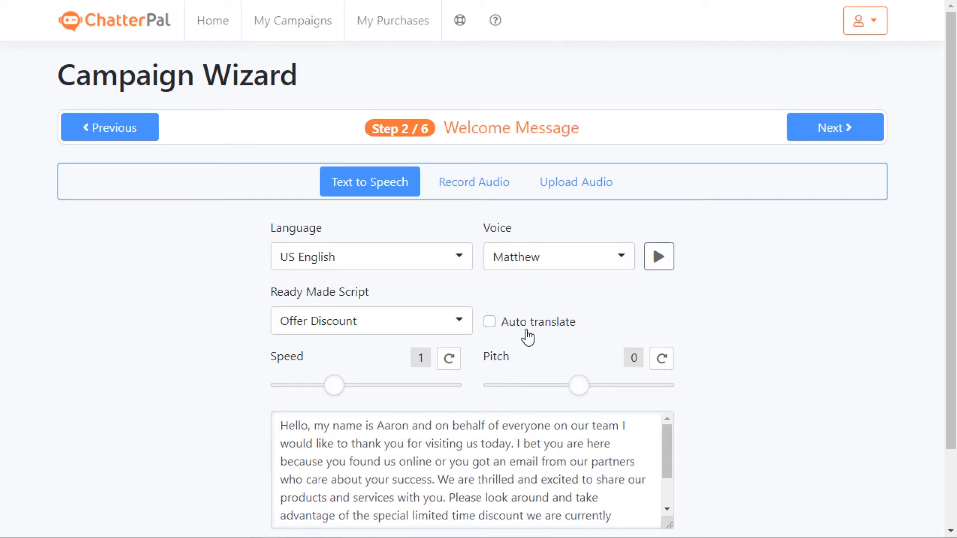
- Audition the imported speech at speed 0.5 and reset the speed to its default
scroll(527, 337, "down", 2)
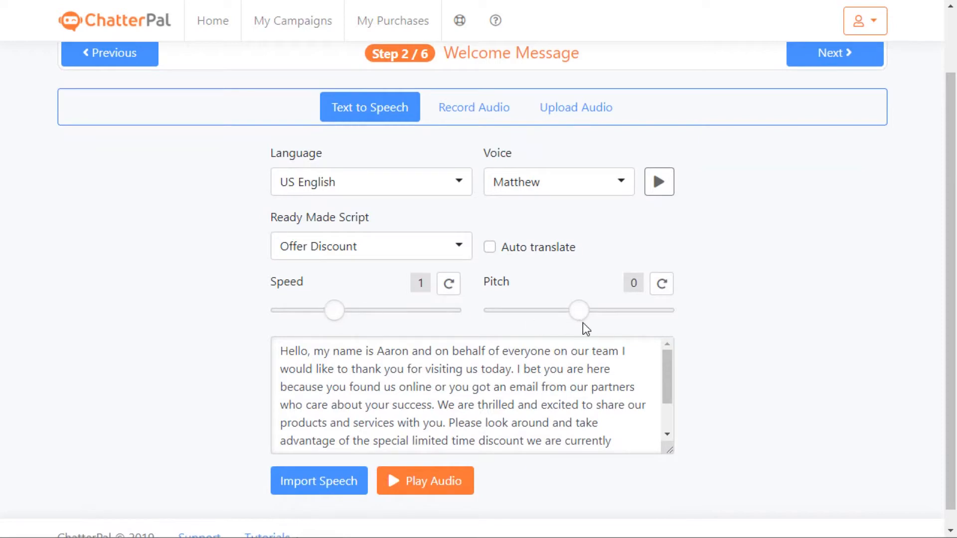
left_click_drag(333, 316, 260, 335)
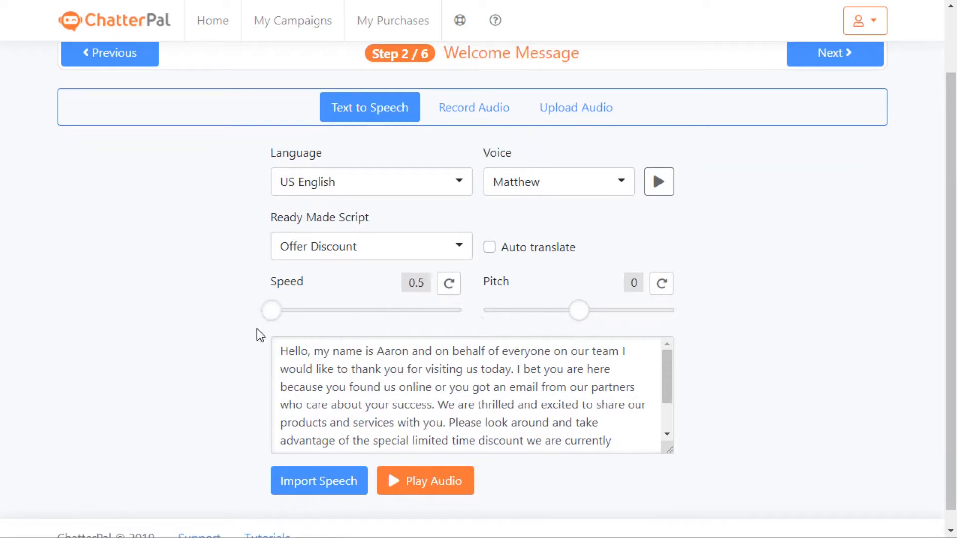
left_click(328, 483)
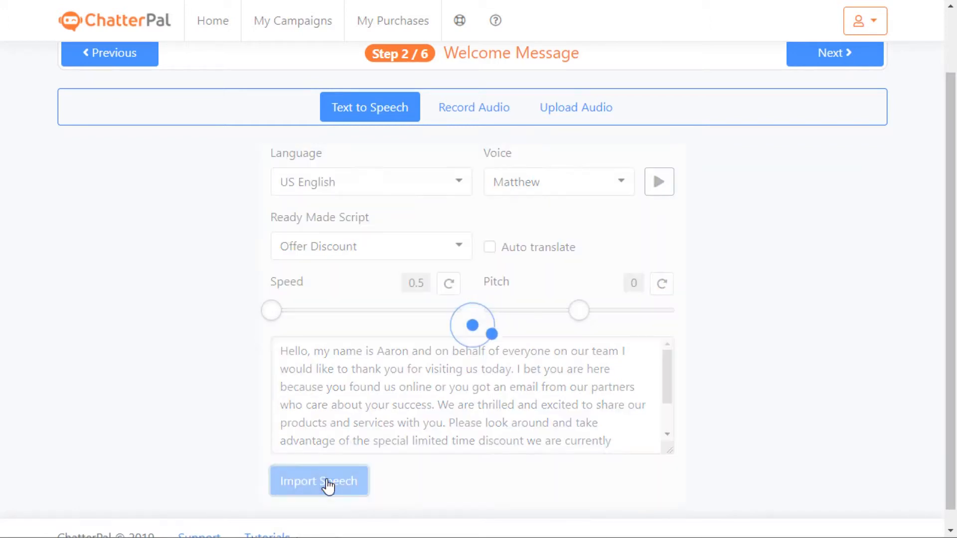
left_click(437, 485)
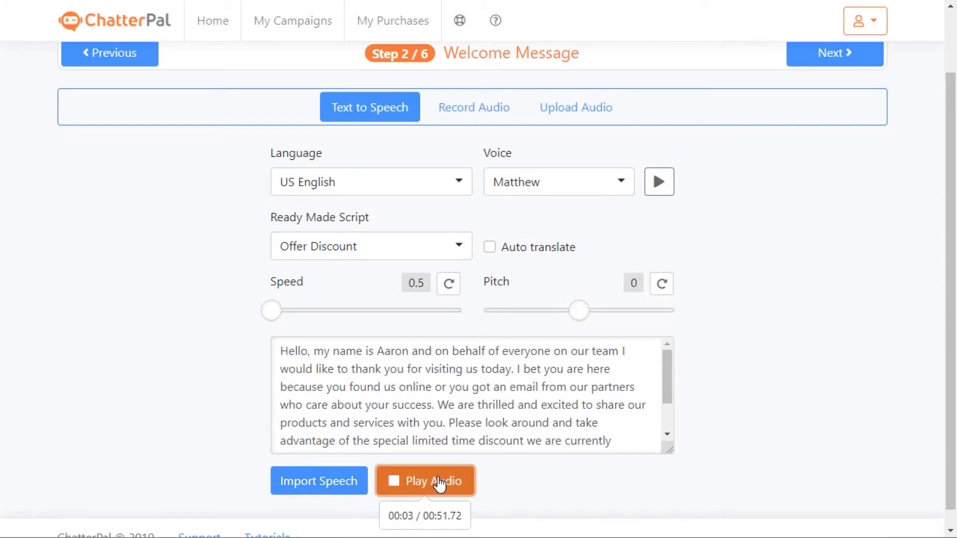
left_click(439, 482)
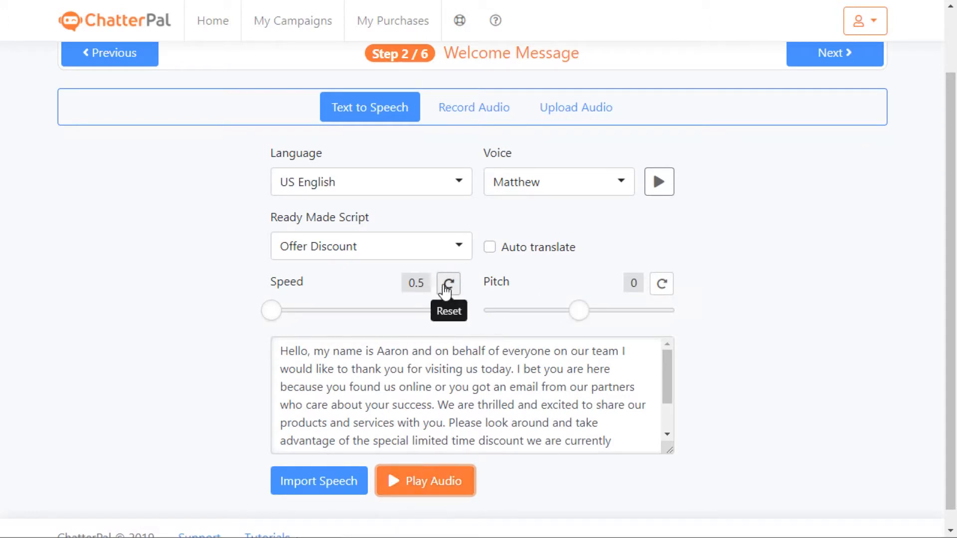
left_click(447, 285)
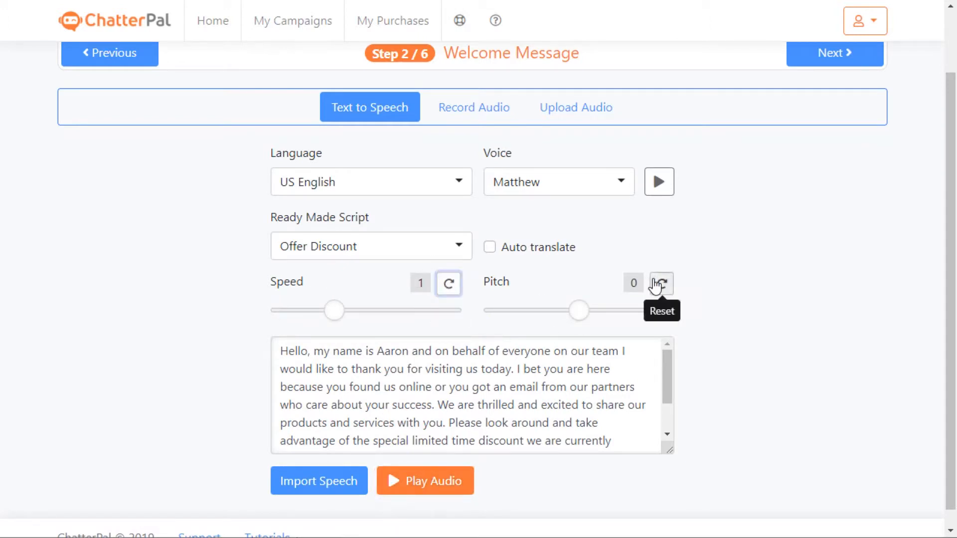
- Set the speech pitch to 20, import the speech and play a short part of it
left_click_drag(579, 318, 719, 330)
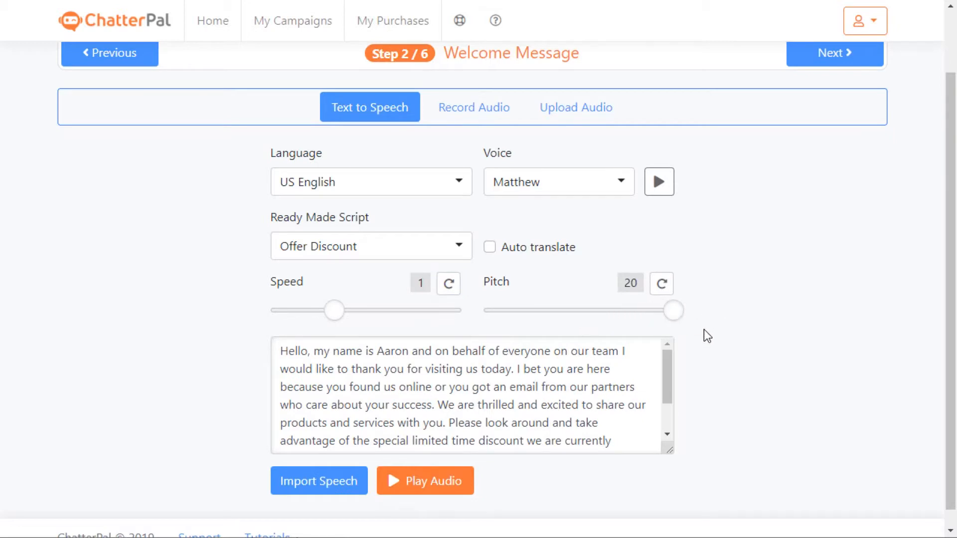
left_click(324, 481)
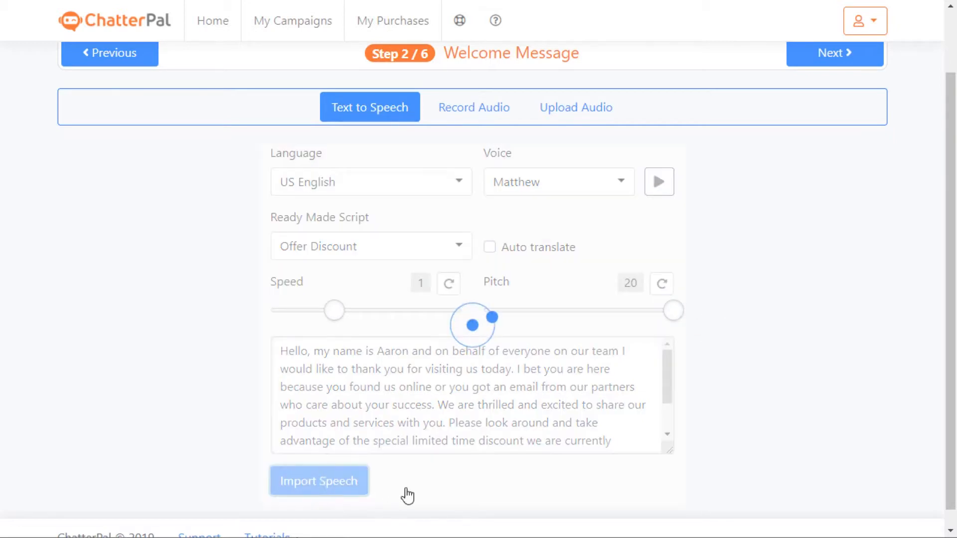
left_click(428, 487)
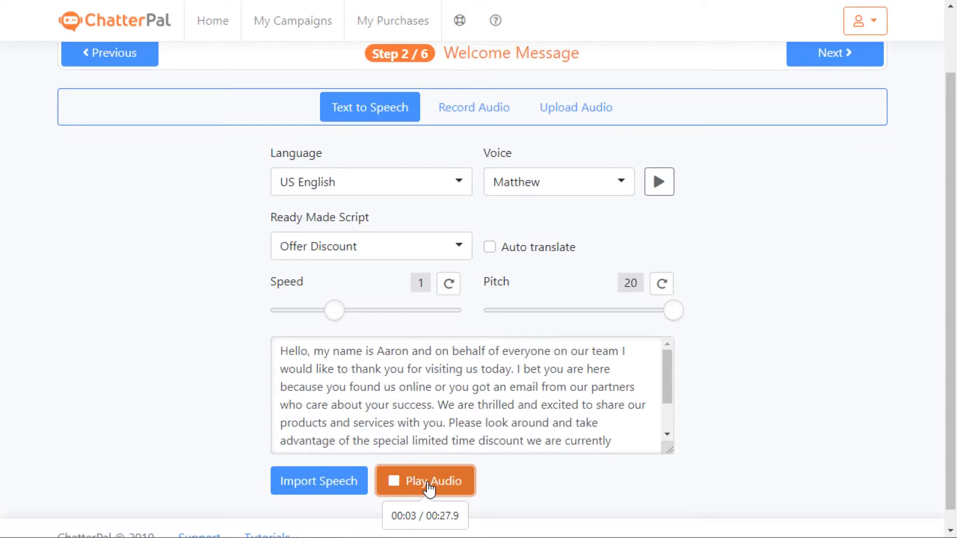
left_click(429, 489)
- Audition the imported speech at pitch -20 and reset the pitch to its default
left_click_drag(678, 310, 459, 335)
left_click(315, 486)
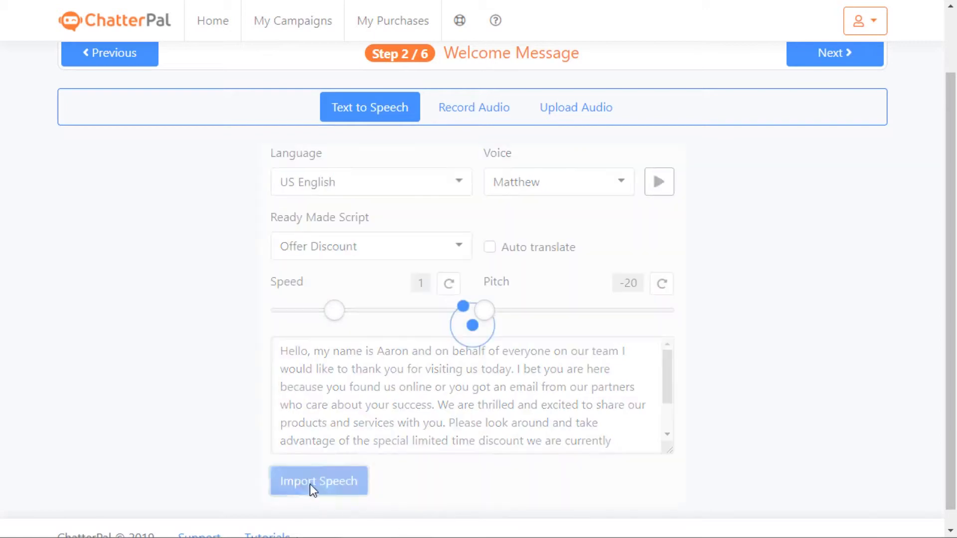
left_click(406, 486)
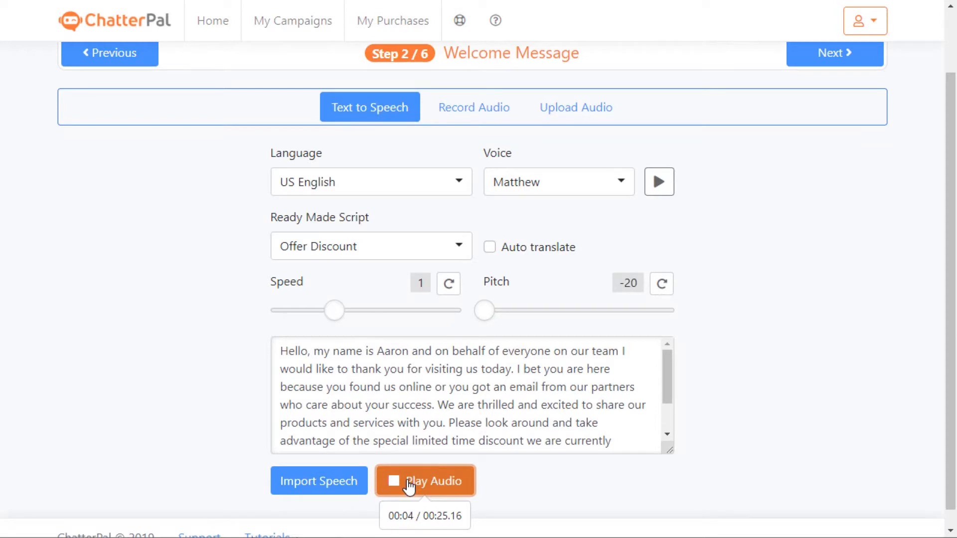
left_click(406, 486)
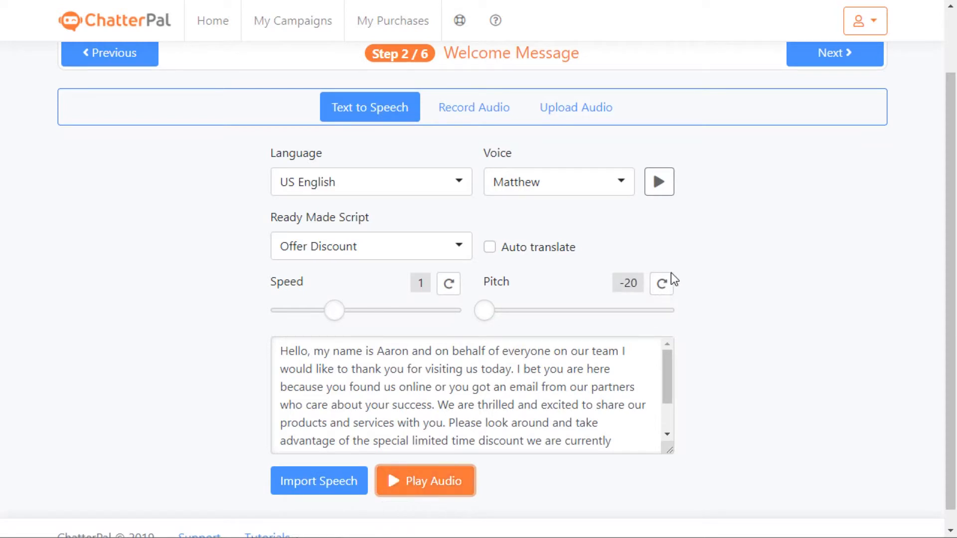
left_click(663, 284)
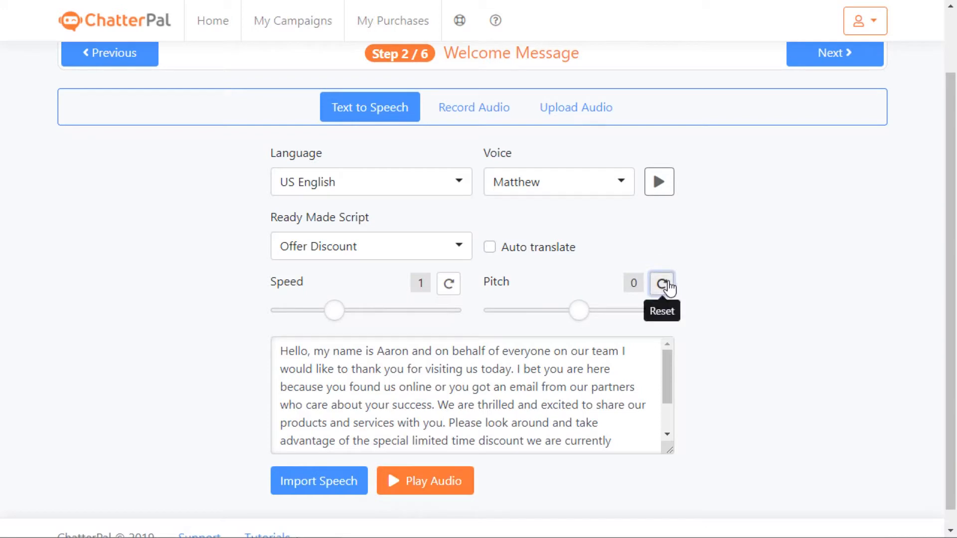
- Import the script as auto-translated Castilian Spanish speech and play a short part of the audio
left_click(463, 184)
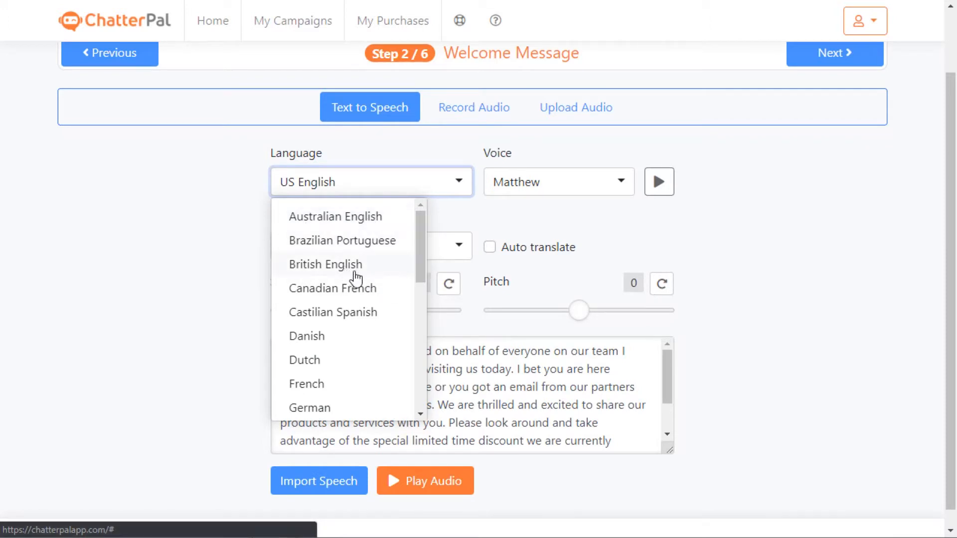
mouse_move(420, 261)
left_mouse_down()
mouse_move(424, 308)
mouse_move(433, 259)
left_mouse_up()
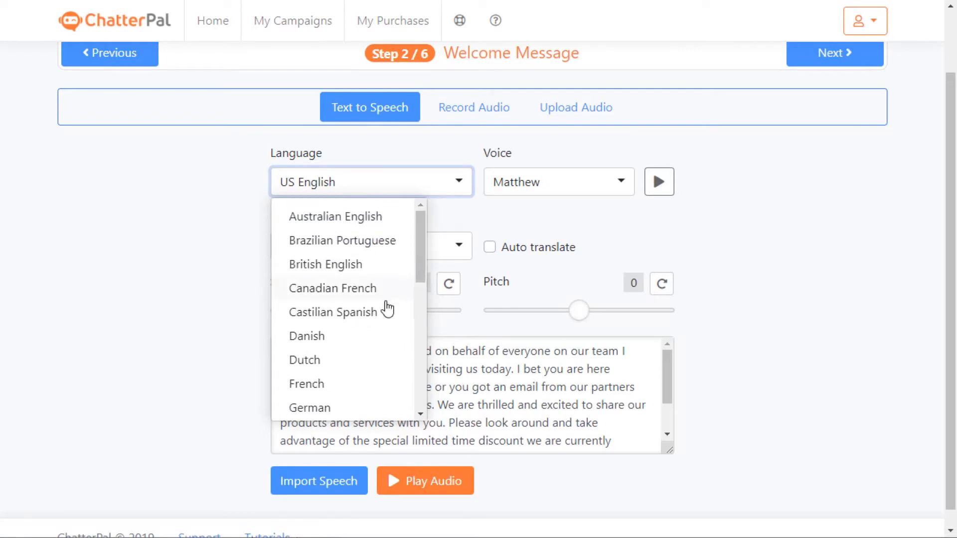
left_click(360, 316)
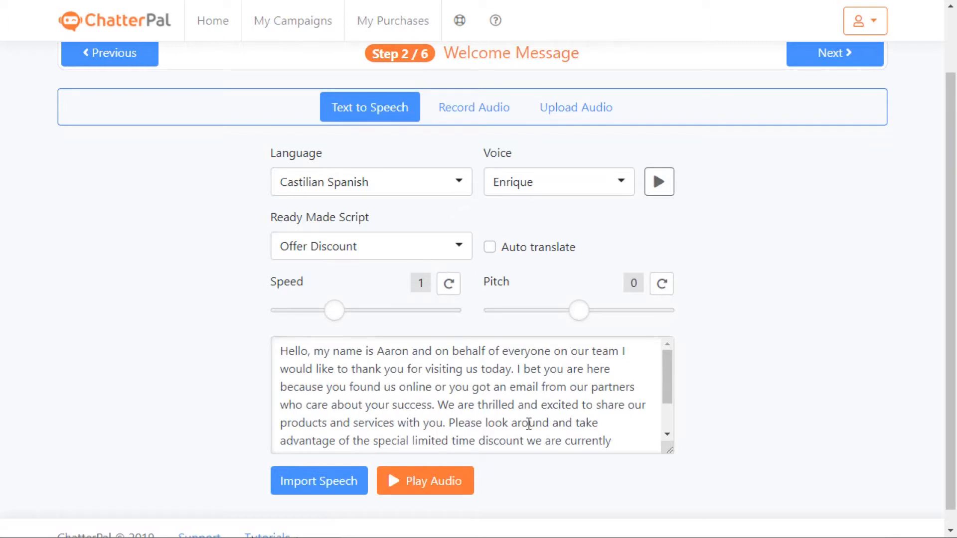
left_click(488, 248)
left_click(306, 482)
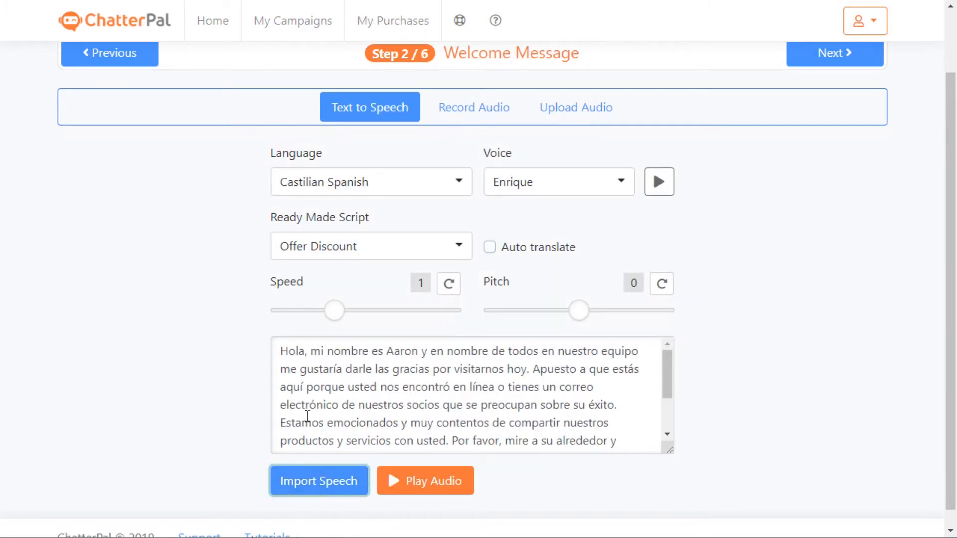
left_click(453, 491)
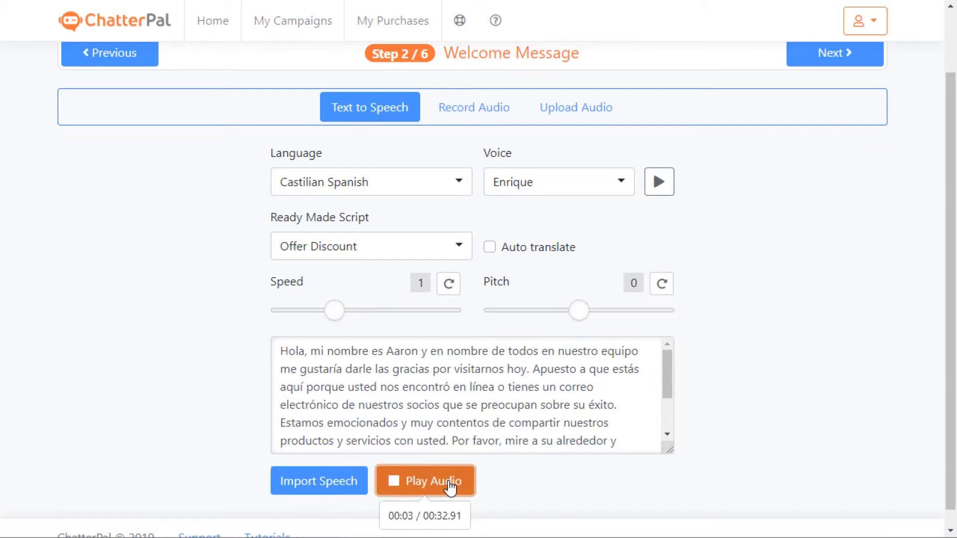
left_click(450, 488)
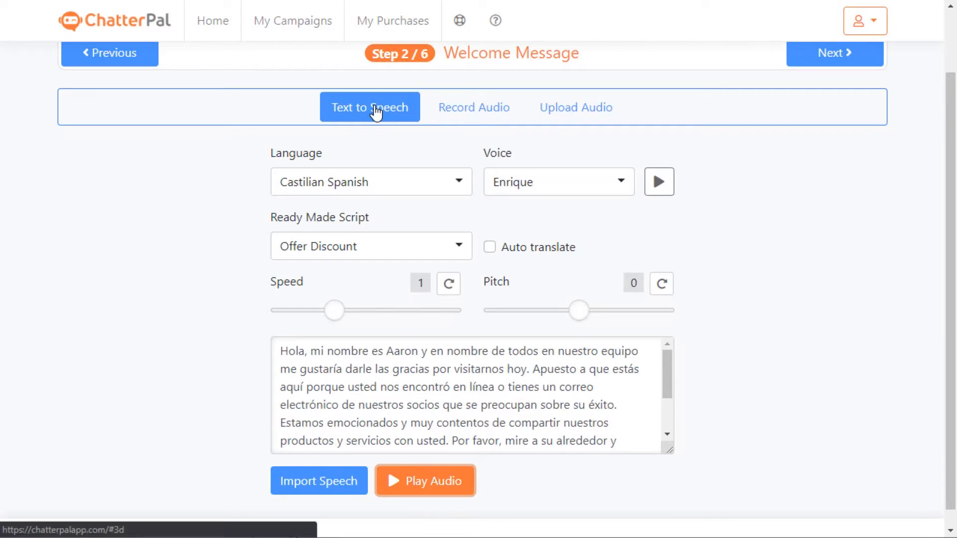
- Review the Record Audio and Upload Audio options for the welcome message and return to Text to Speech
left_click(464, 111)
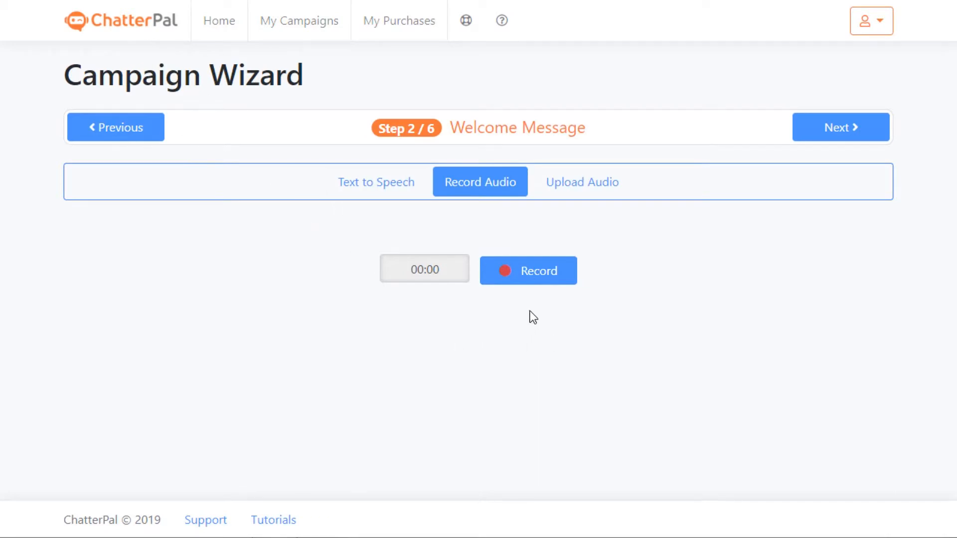
left_click(578, 182)
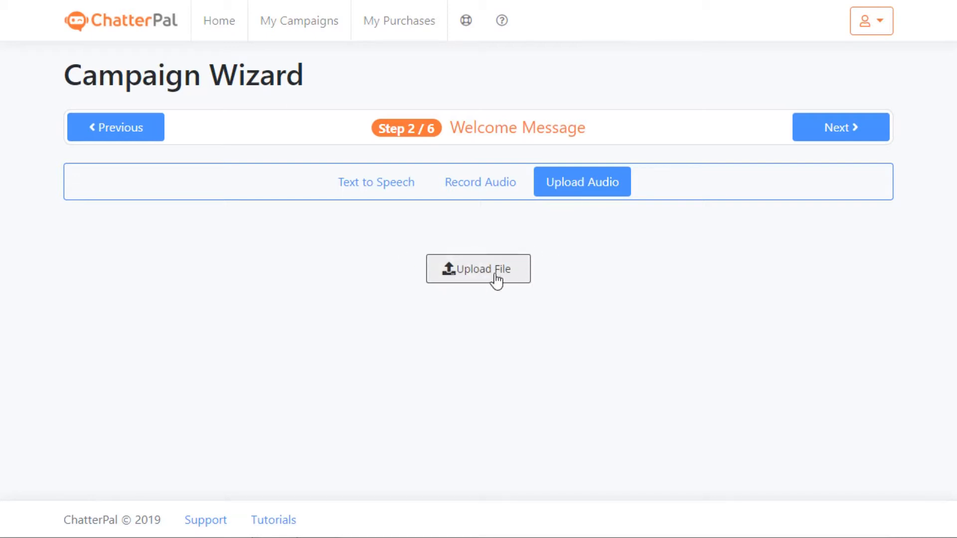
left_click(386, 183)
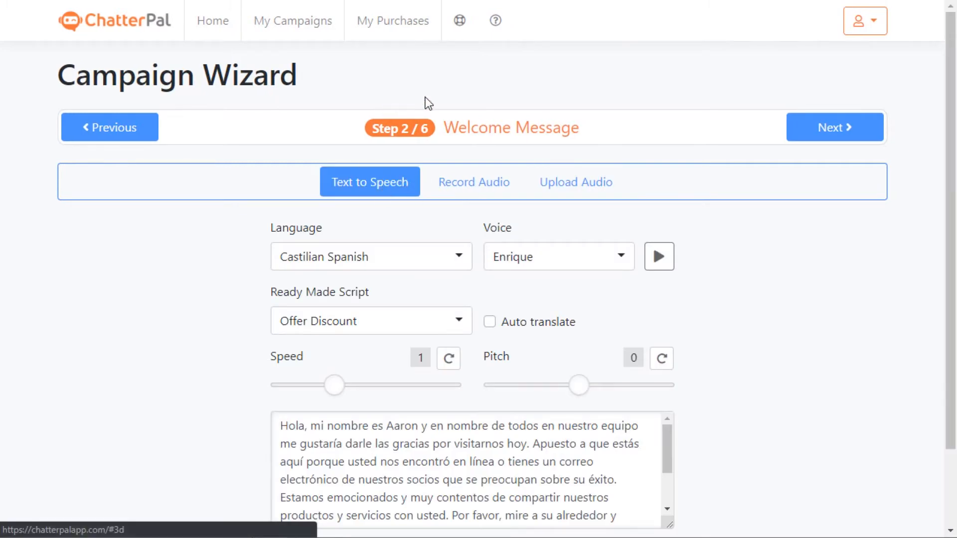
- Continue to Customize Style and, after comparing the preset color styles, apply the dark-blue and light-blue one
left_click(840, 138)
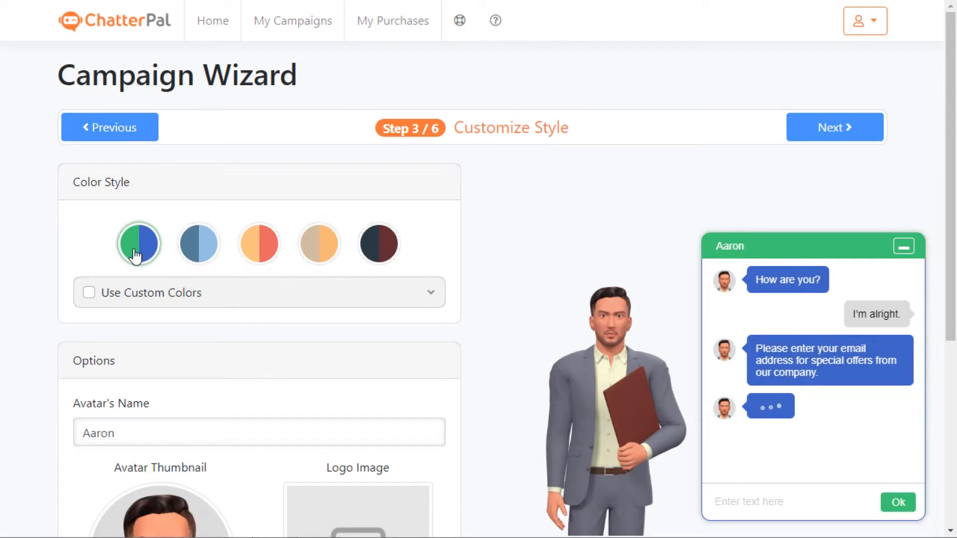
left_click(198, 242)
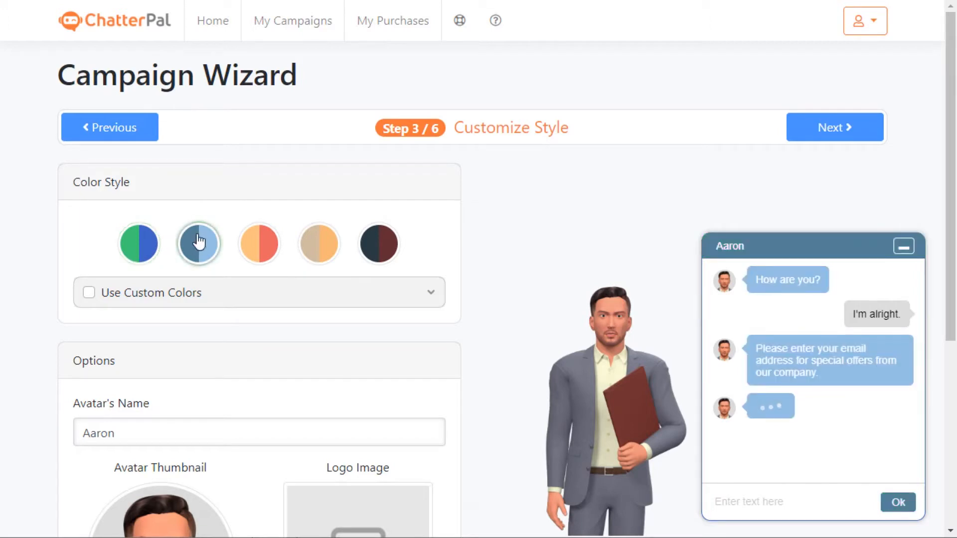
left_click(259, 245)
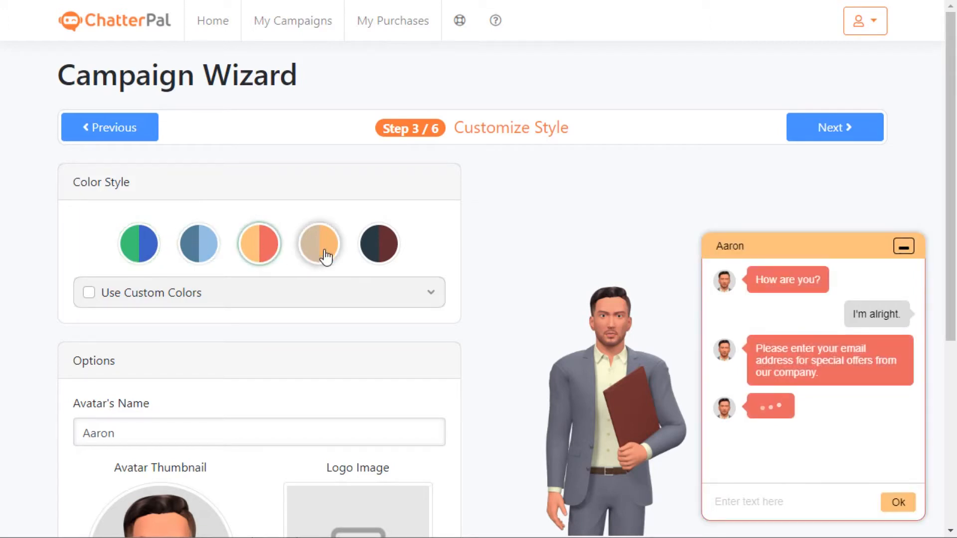
left_click(320, 246)
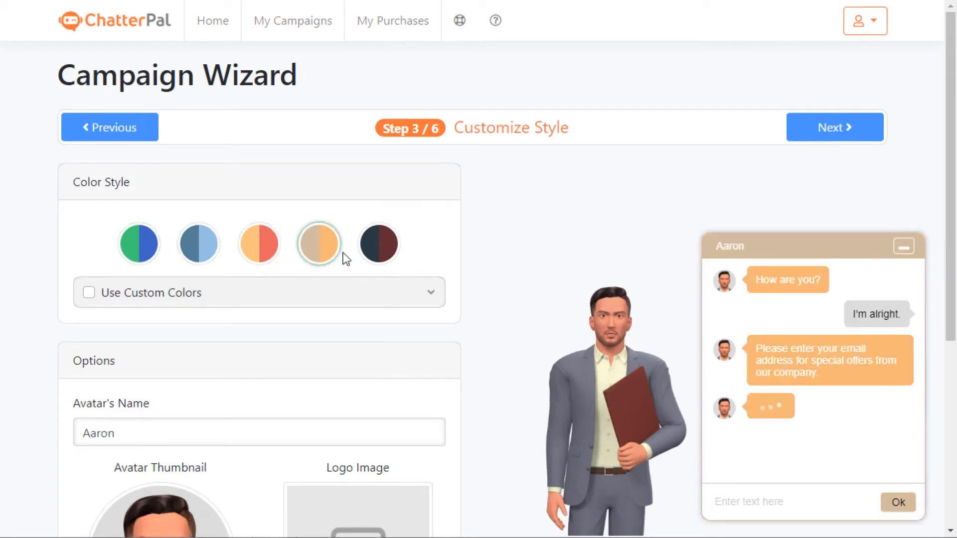
left_click(388, 257)
left_click(147, 252)
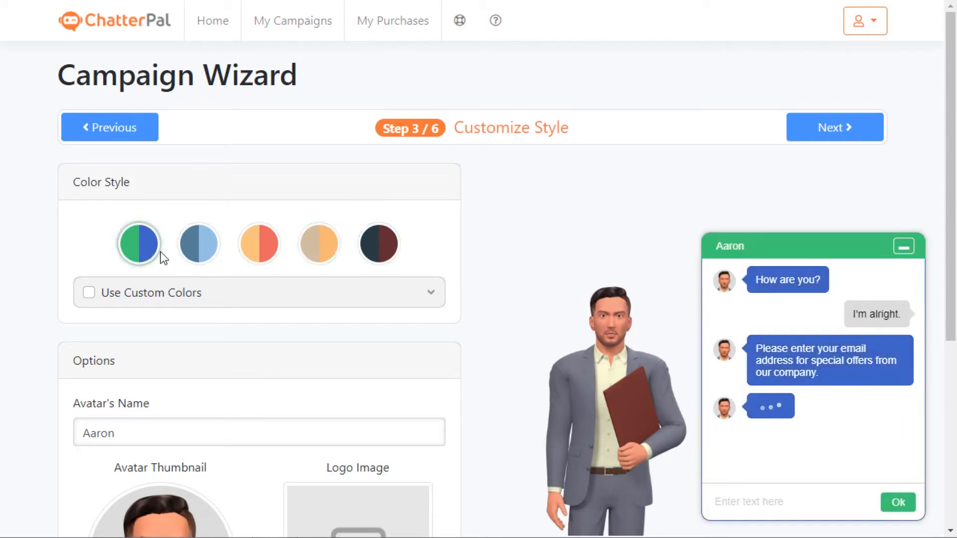
left_click(190, 252)
left_click(249, 252)
left_click(316, 250)
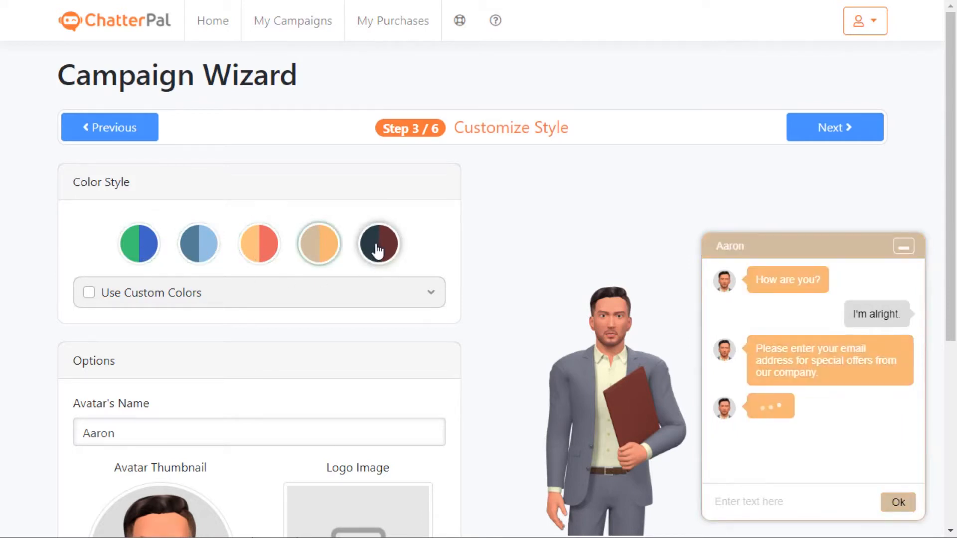
left_click(377, 250)
left_click(145, 252)
left_click(202, 258)
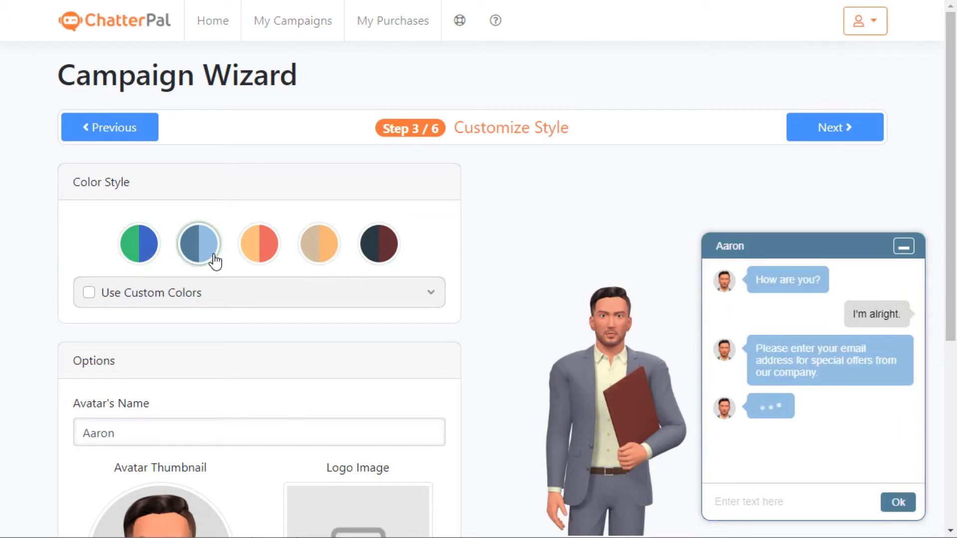
- Enable custom colors and set the chat header color to dark gray #242424
left_click(89, 294)
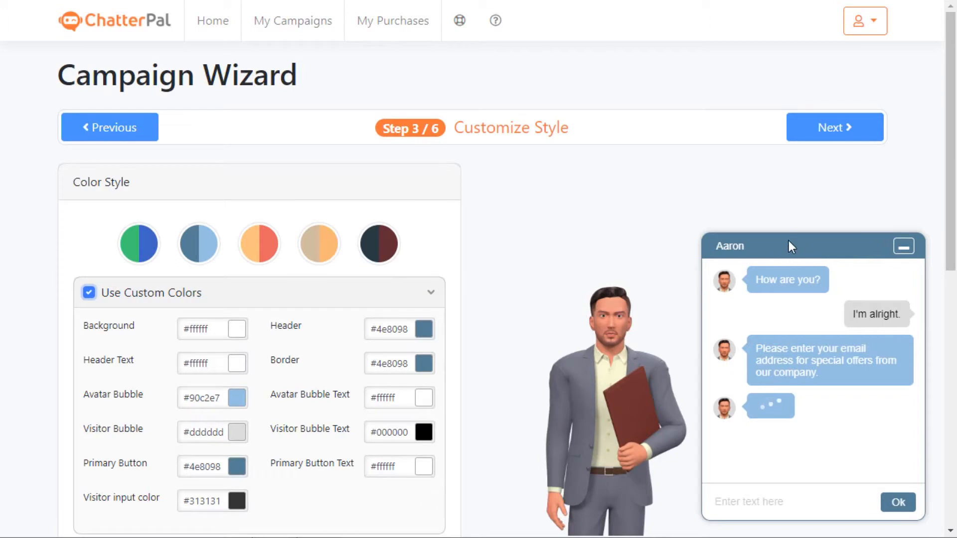
left_click(424, 329)
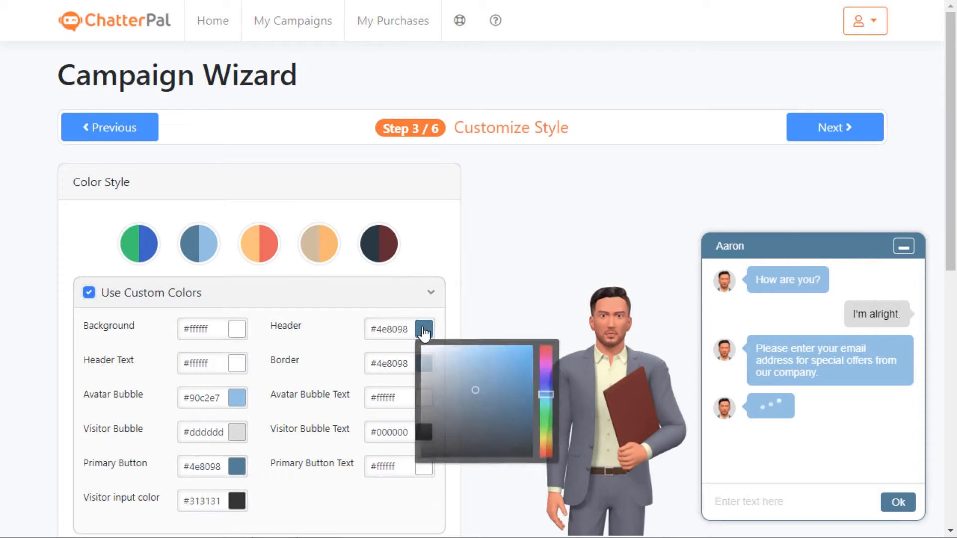
left_click(431, 434)
left_click(421, 443)
left_click(480, 289)
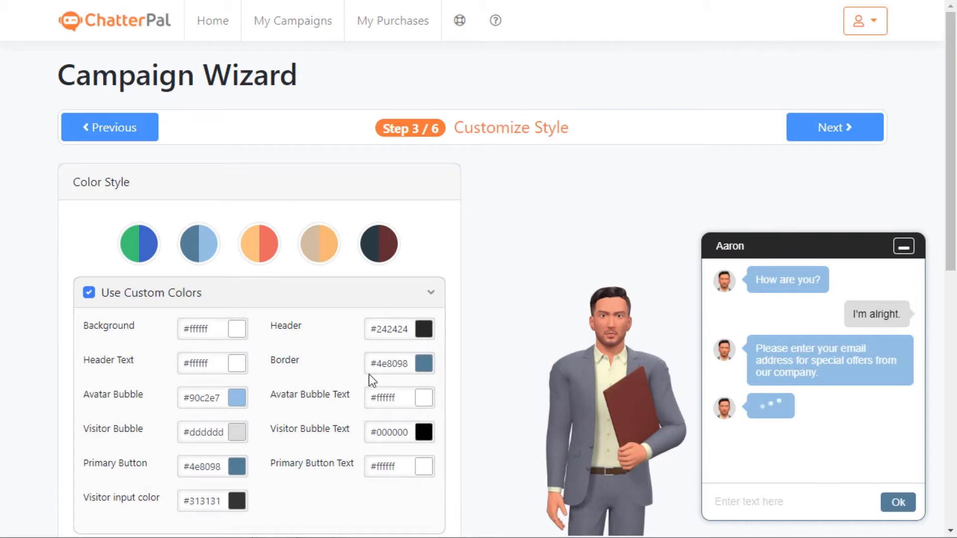
- Set the primary button color to golden yellow #deb214
left_click(237, 467)
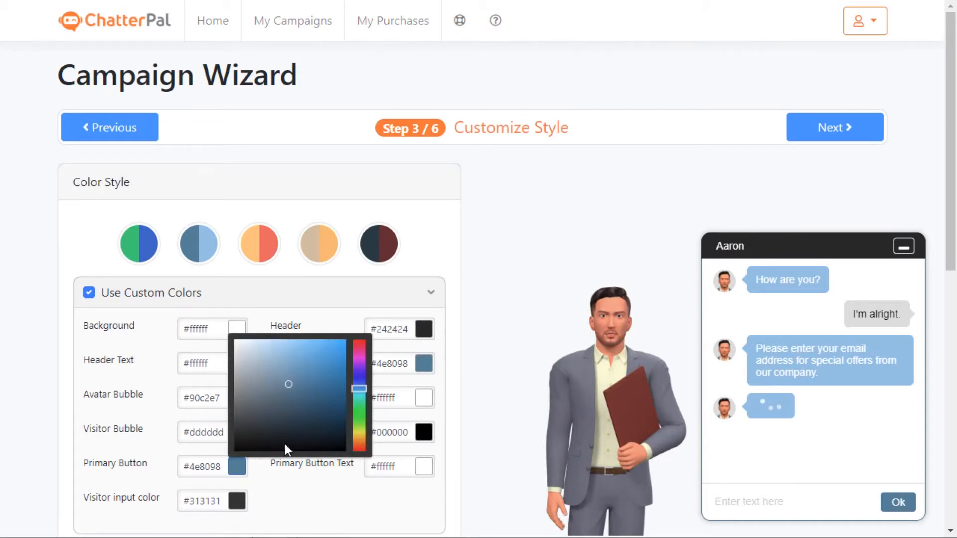
left_click(359, 436)
left_click(331, 384)
left_click_drag(332, 385, 335, 353)
left_click(477, 471)
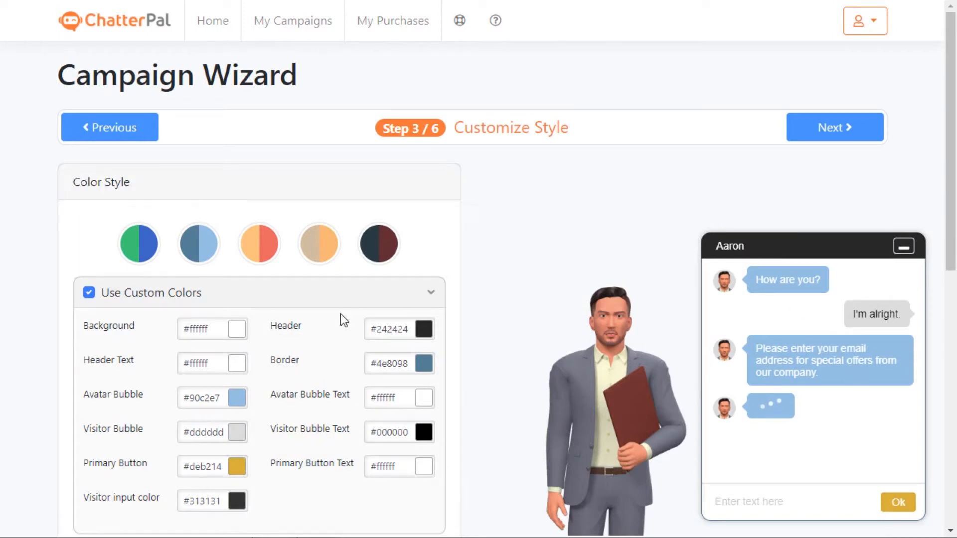
- Set the chat window's background color to light gray #d9d9d9
left_click(237, 329)
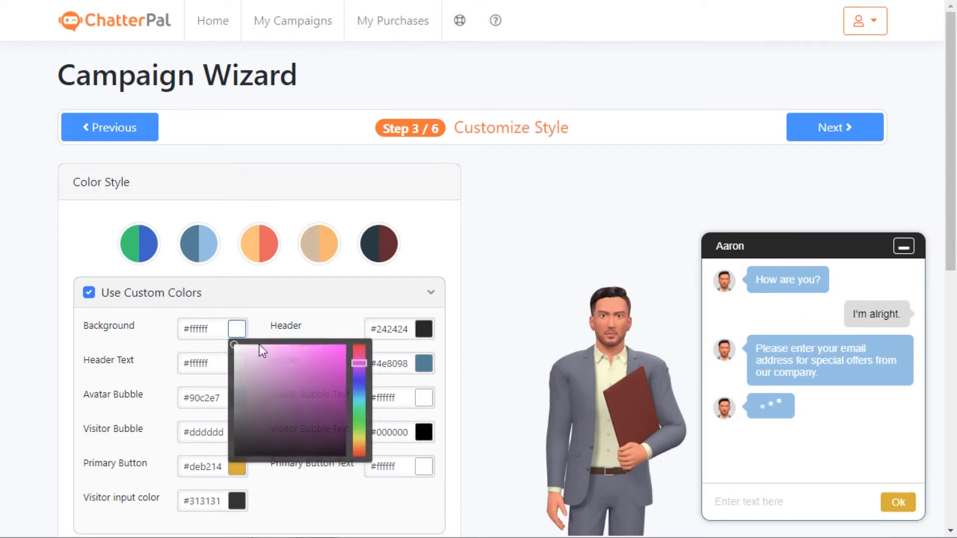
left_click_drag(255, 377, 235, 364)
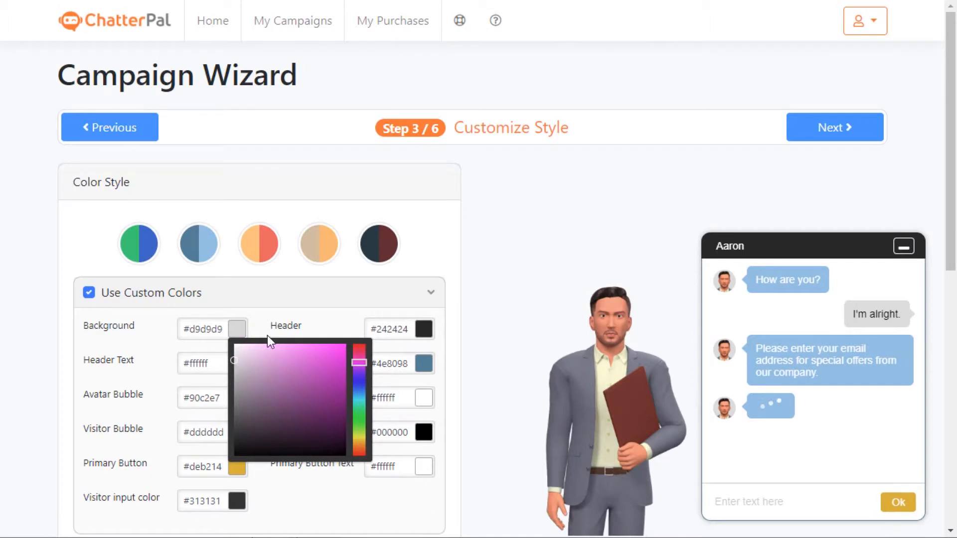
left_click(478, 319)
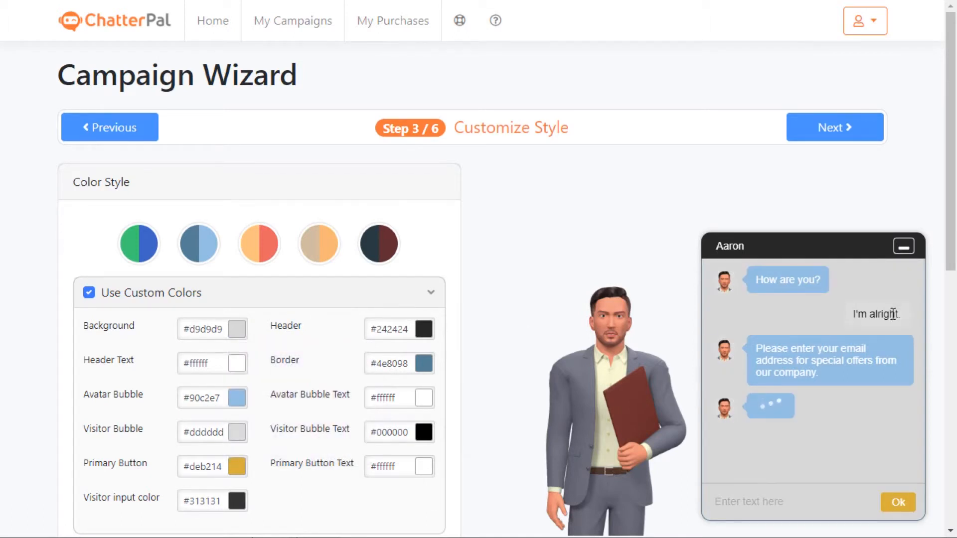
- Set the visitor bubble color to medium gray #b0b0b0
left_click(237, 432)
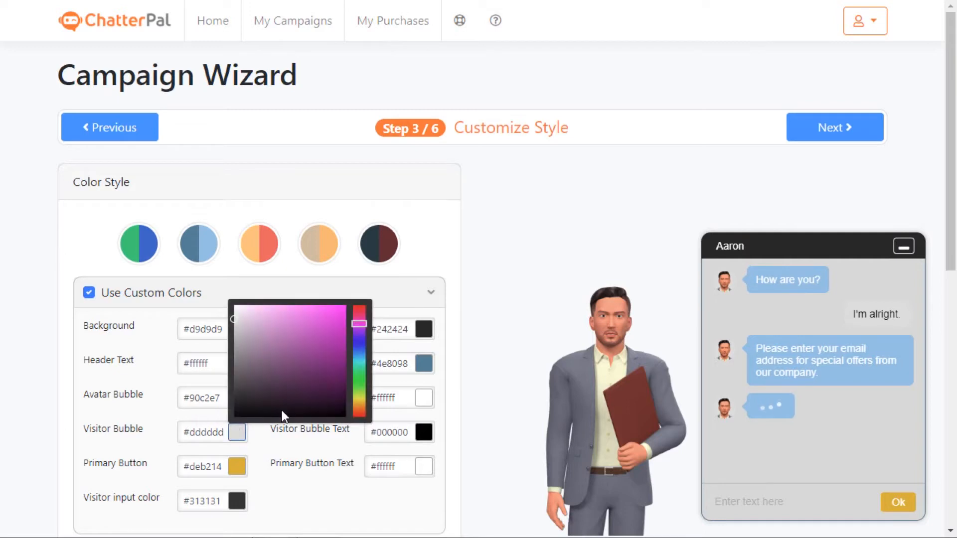
left_click_drag(233, 321, 229, 339)
left_click(321, 494)
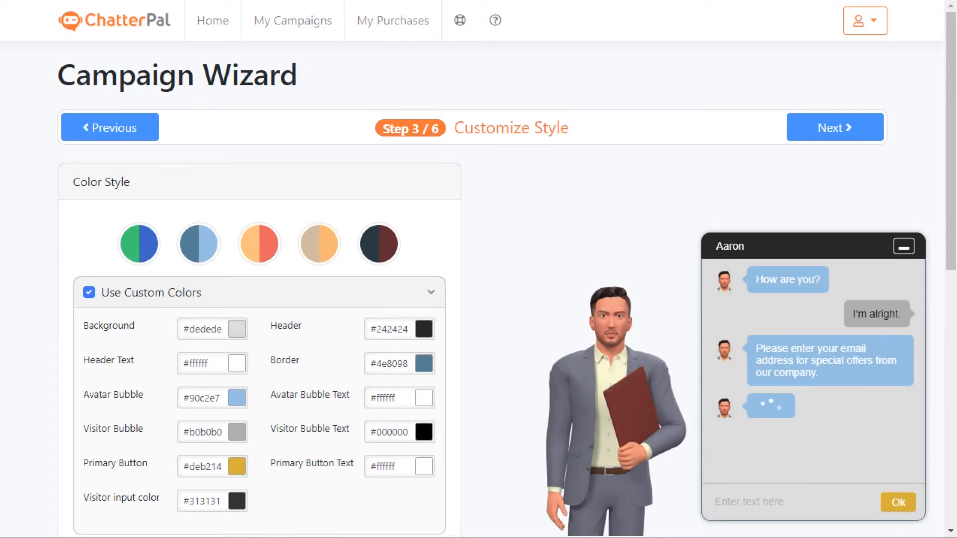
- Restore the chat window's background color to white #ffffff
left_click(242, 330)
left_click_drag(252, 387, 233, 344)
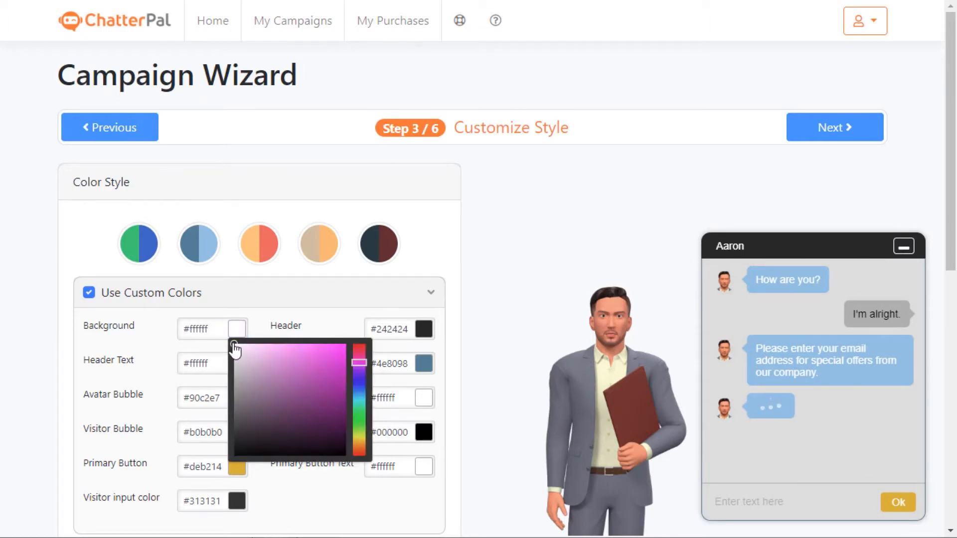
left_click(539, 235)
- Try Joe as the avatar's name in the chat options and restore it to Aaron
scroll(528, 243, "down", 7)
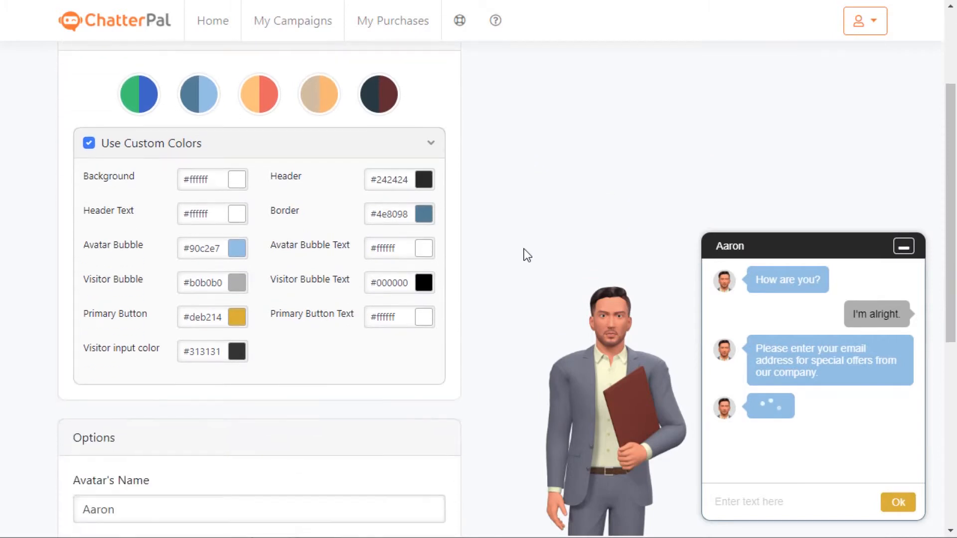
scroll(521, 251, "down", 1)
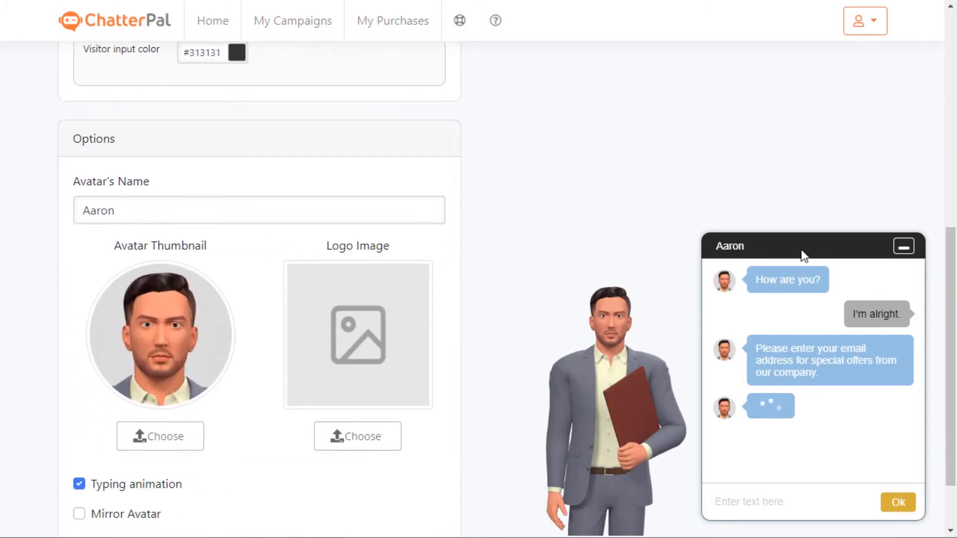
double_click(86, 211)
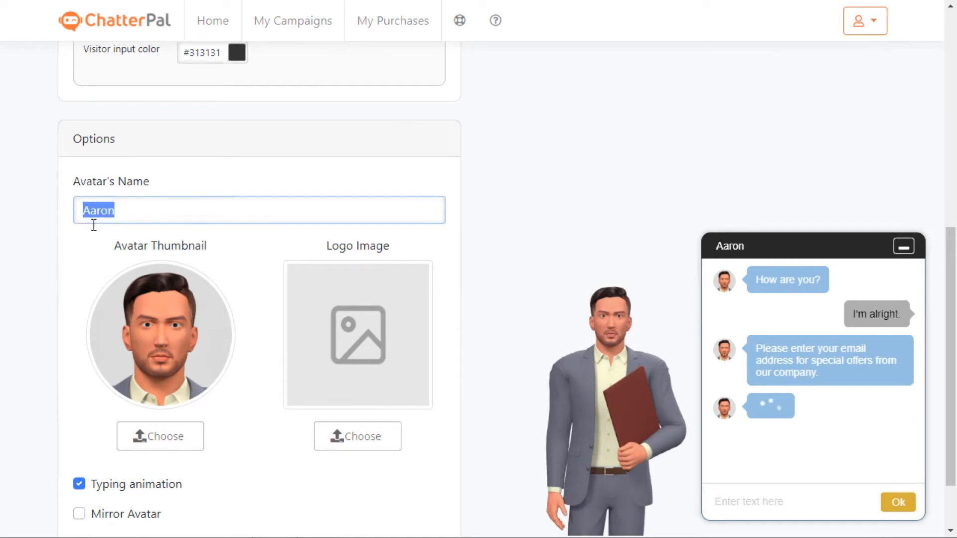
type("Joe")
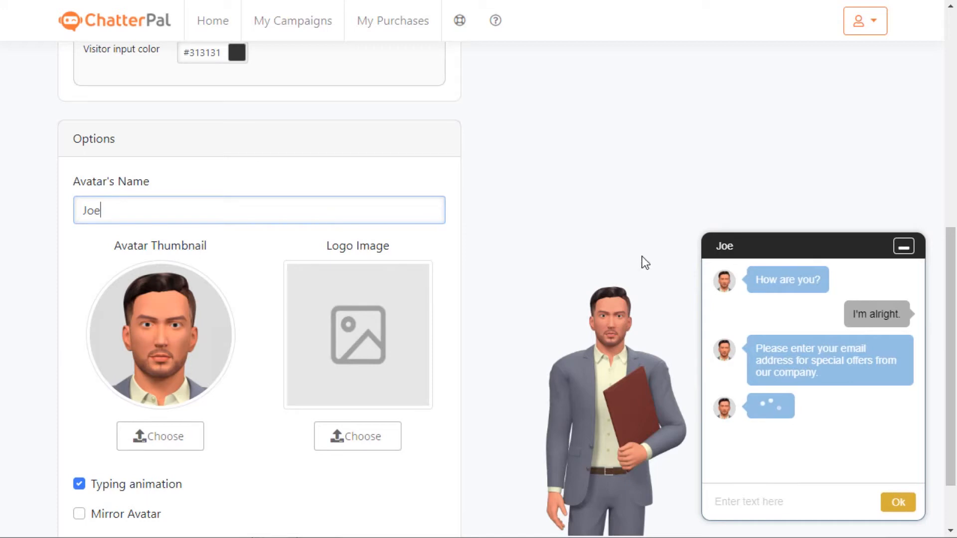
left_click_drag(134, 210, 53, 207)
type("Aaron")
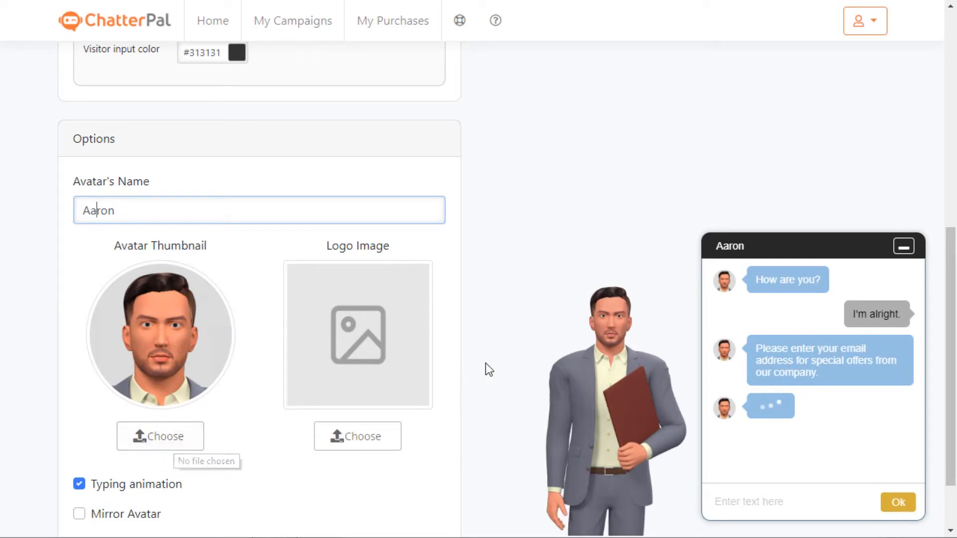
- Upload logo.png as the logo image for the avatar
scroll(485, 363, "down", 1)
scroll(374, 333, "down", 2)
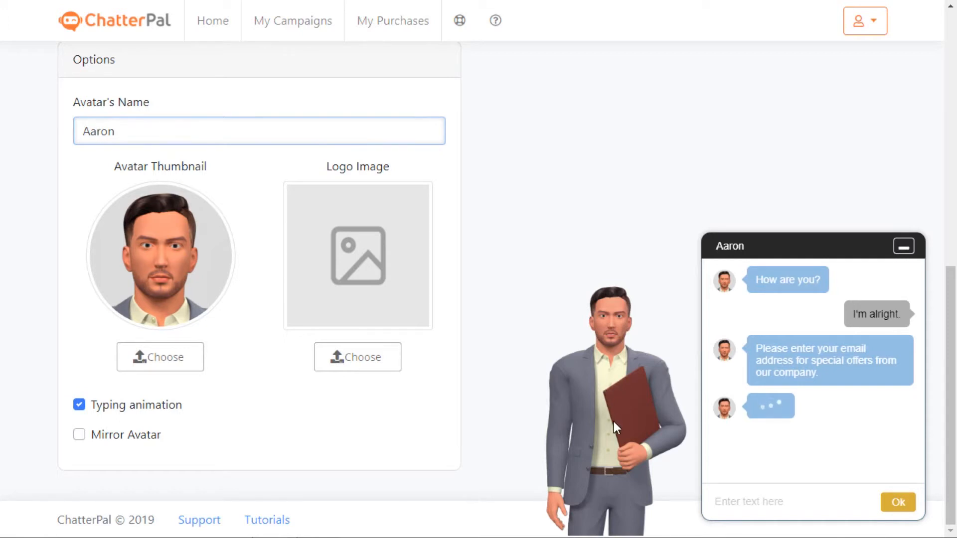
left_click(364, 367)
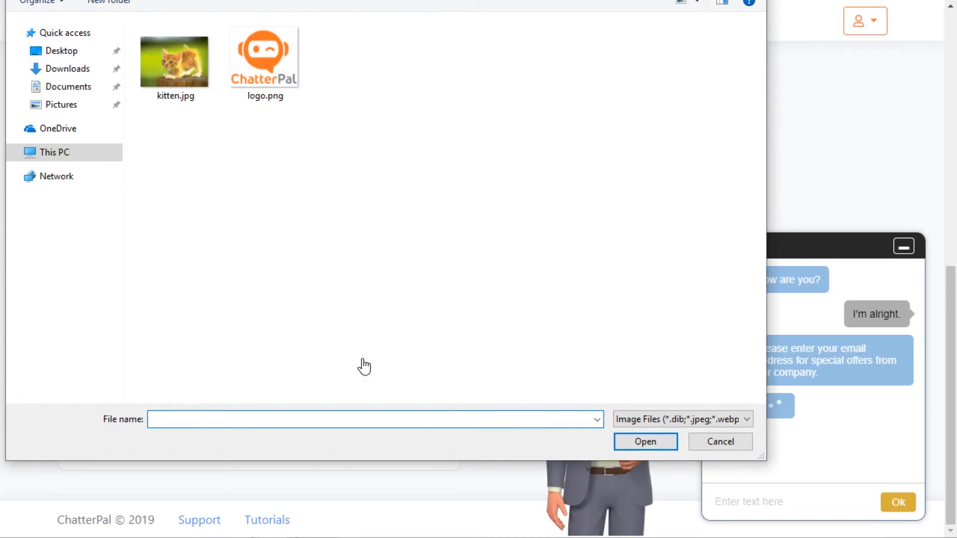
double_click(279, 67)
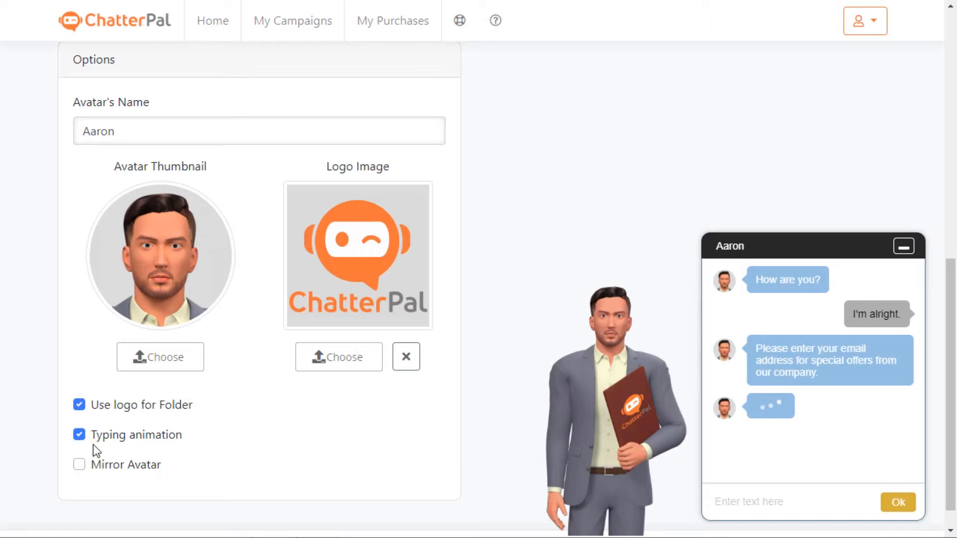
- Try switching typing animation off and mirroring the avatar, returning both options to their previous settings
left_click(79, 436)
left_click(79, 435)
left_click(78, 466)
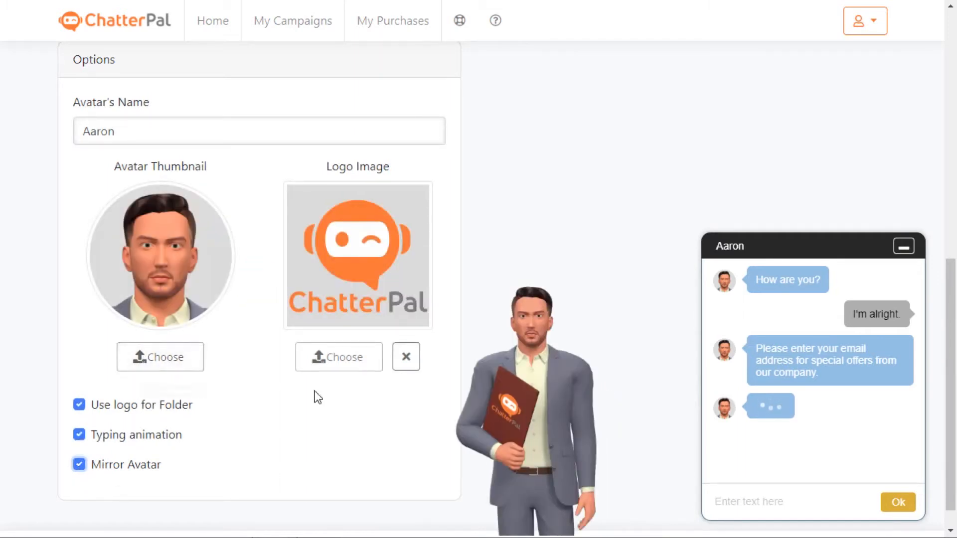
left_click(79, 465)
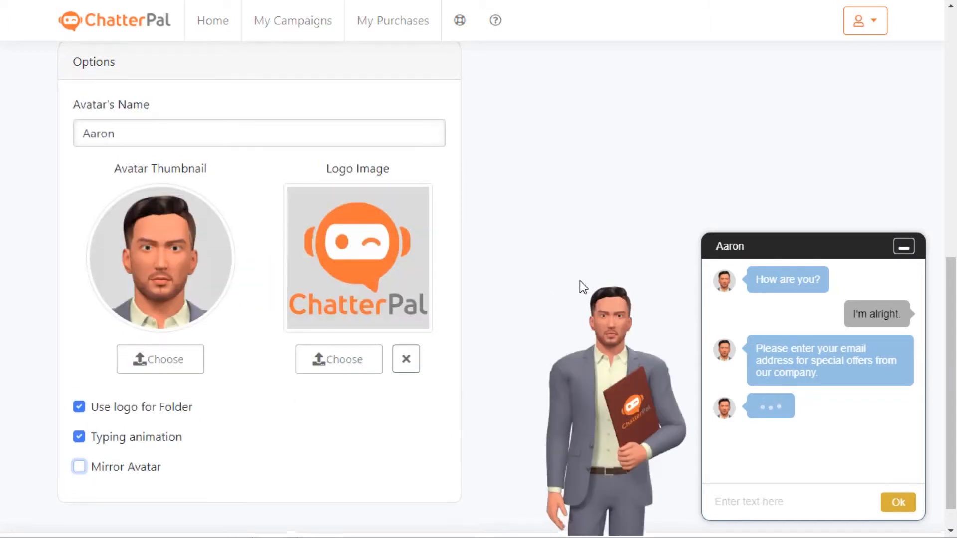
- Continue to Chat Dialog and add a first action in which ChatterPal says "Hello, my name is Aaron"
scroll(586, 282, "up", 10)
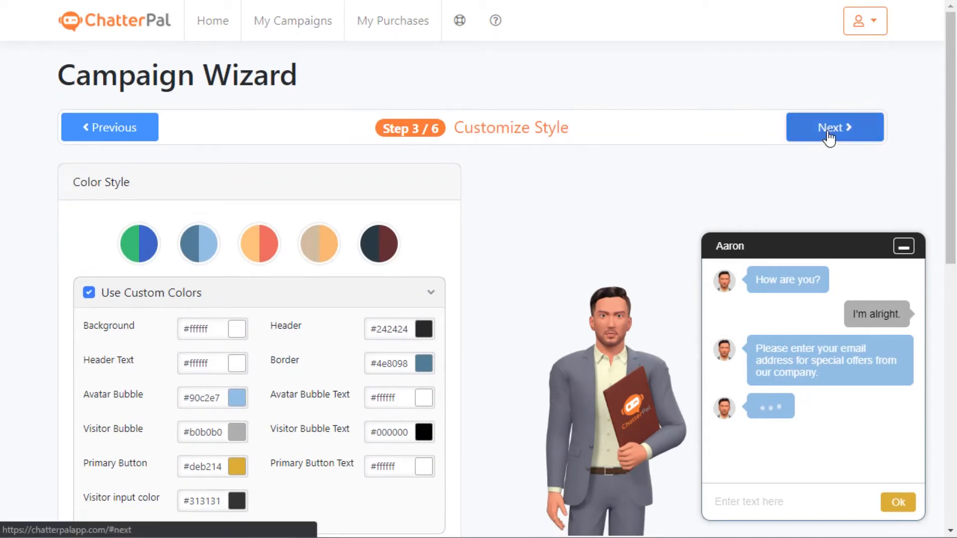
left_click(829, 135)
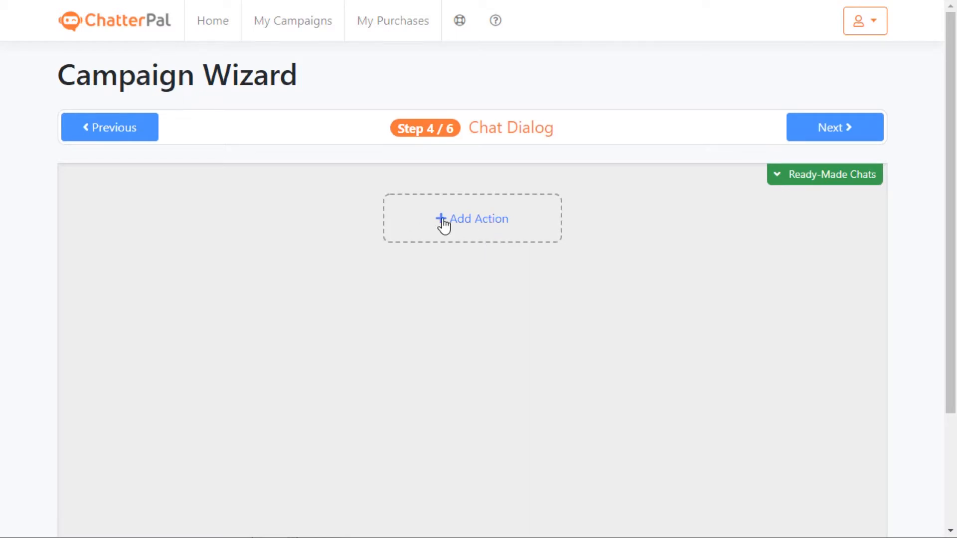
left_click(490, 227)
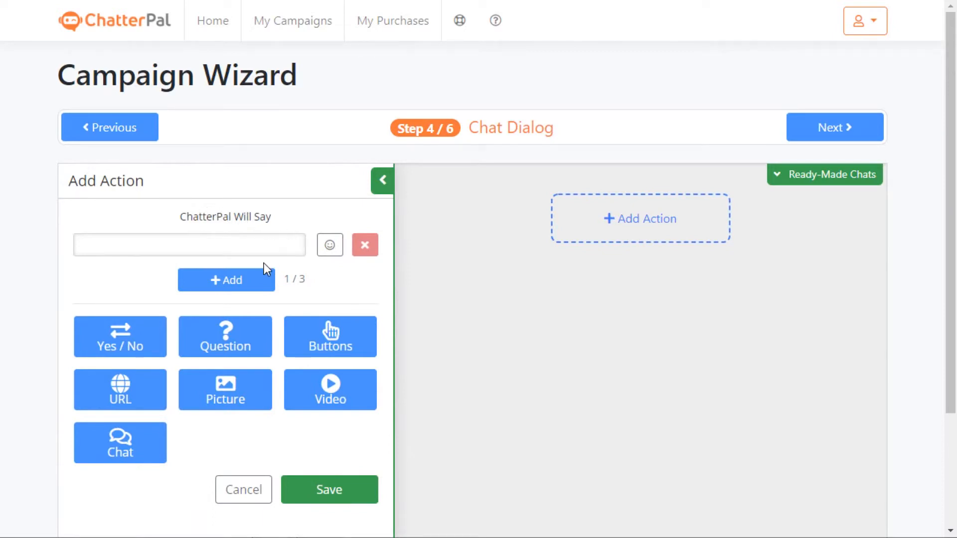
left_click(201, 242)
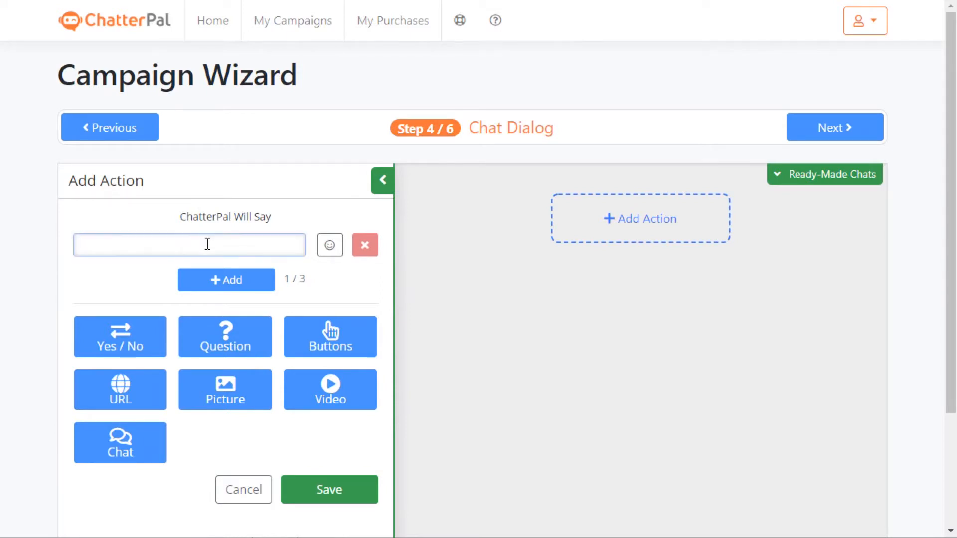
type("Hello, my name is")
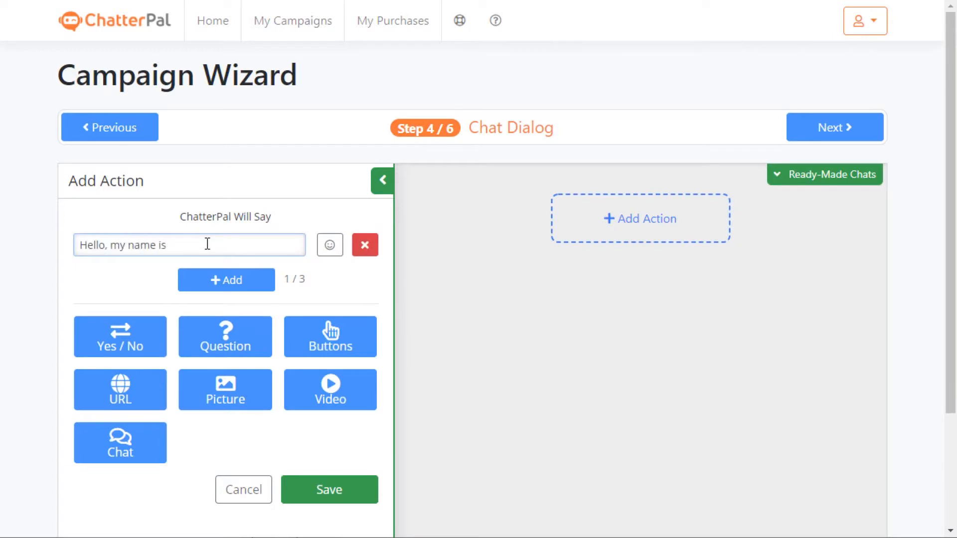
type(" Aaron")
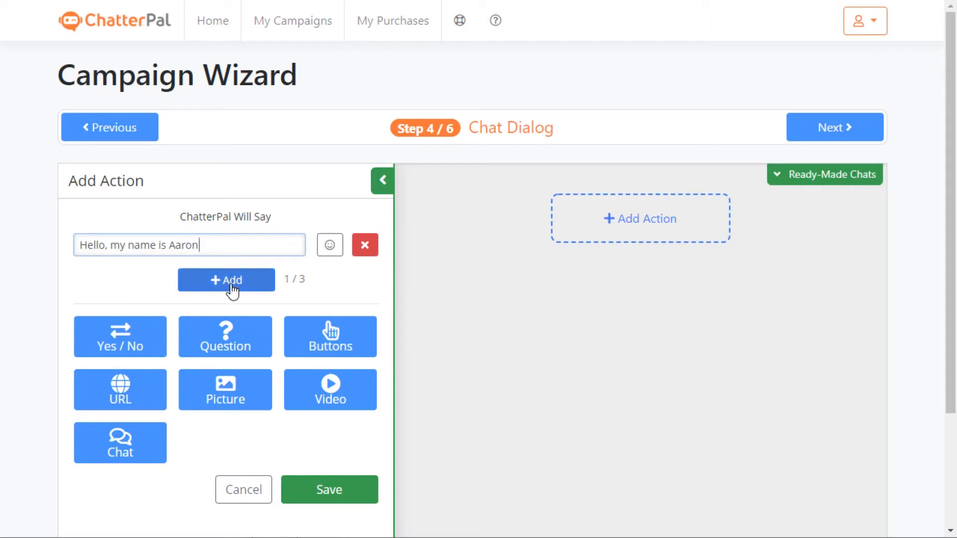
- Add a second ChatterPal line to the action reading "What's your name?"
left_click(232, 292)
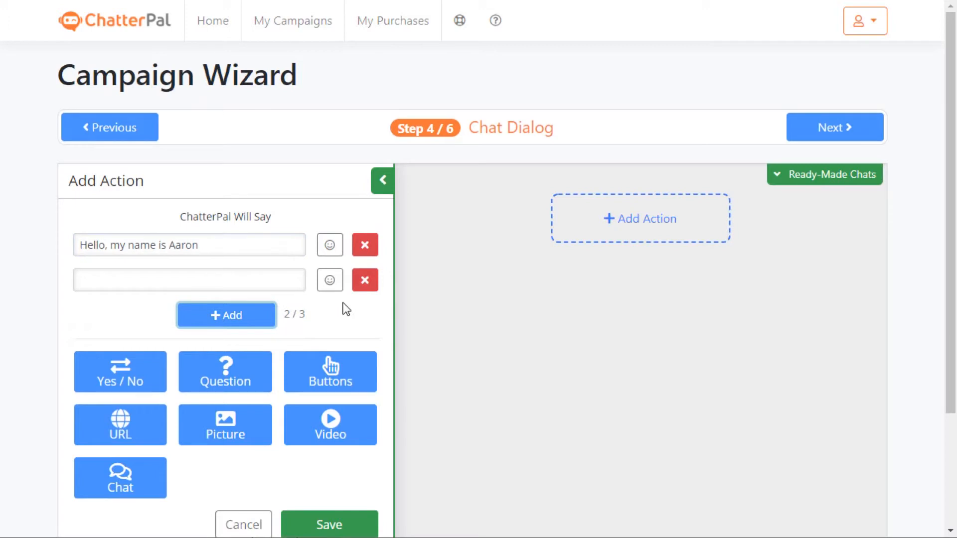
left_click(364, 280)
left_click(254, 286)
left_click(162, 280)
type("What")
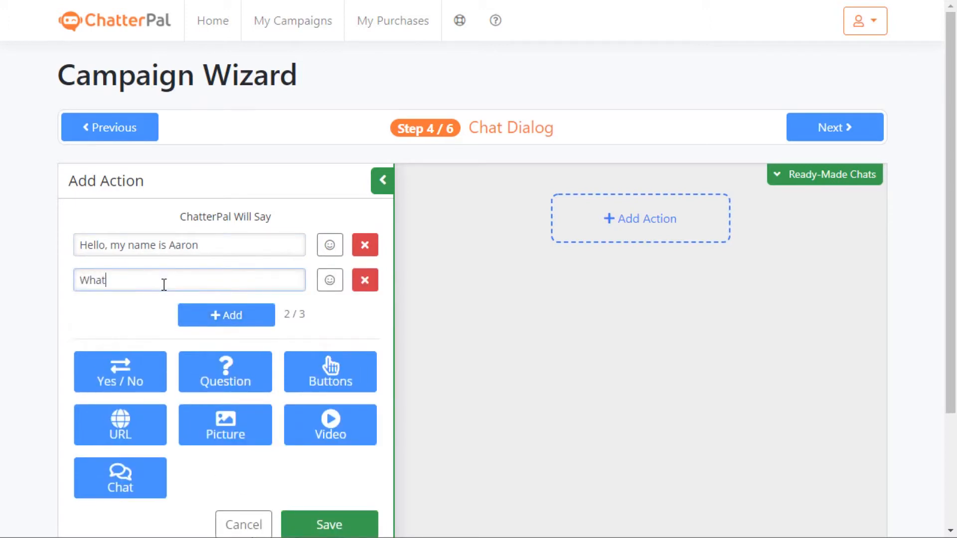
type("'s your name?")
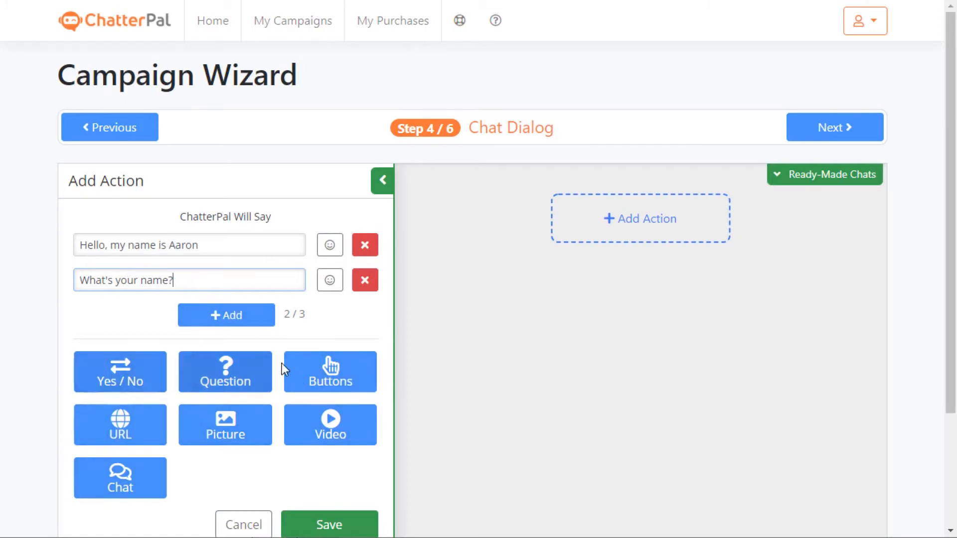
- Make the action a Question with the answer type Name and save it
left_click(236, 383)
scroll(237, 346, "down", 1)
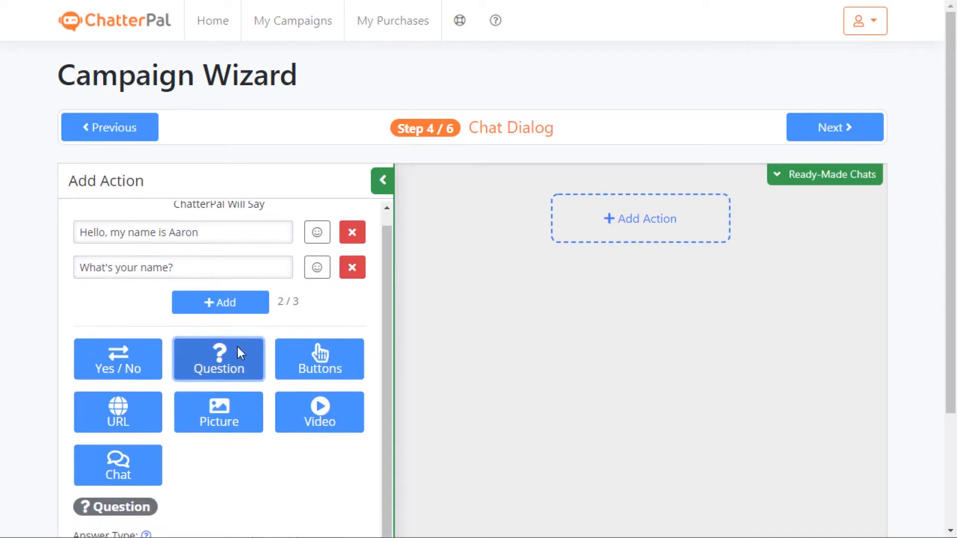
scroll(298, 384, "down", 2)
scroll(299, 386, "down", 2)
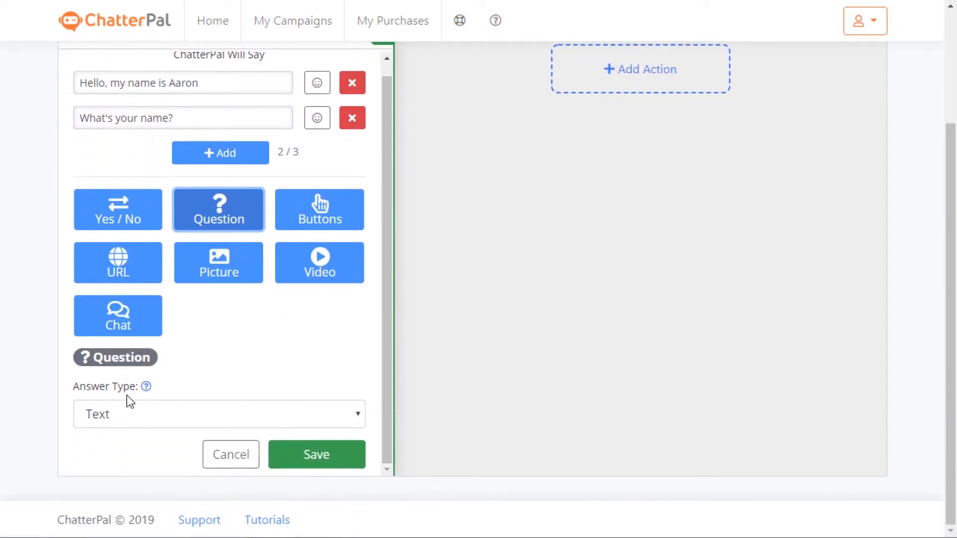
left_click(121, 415)
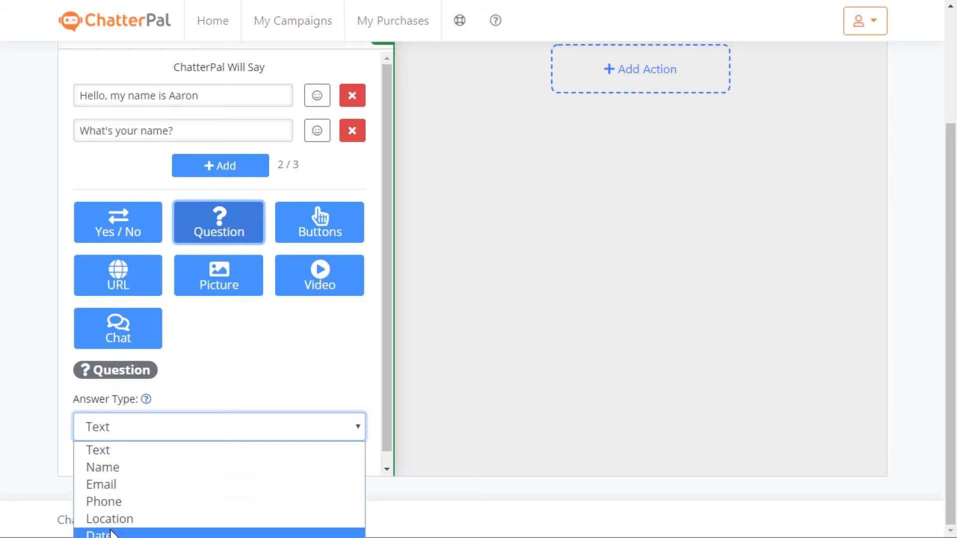
left_click(121, 474)
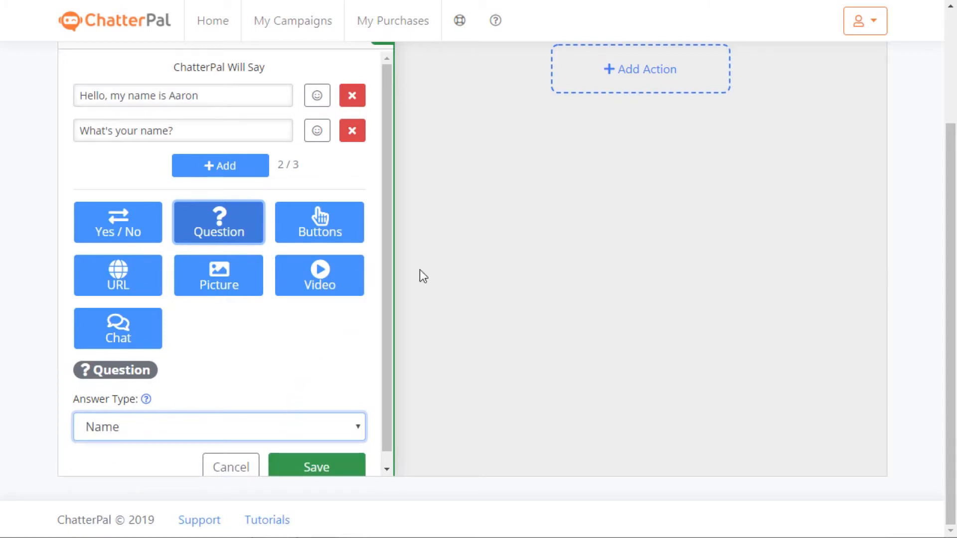
left_click(309, 466)
- Reopen the saved question action and review its lines, answer type and delete option
scroll(478, 230, "up", 2)
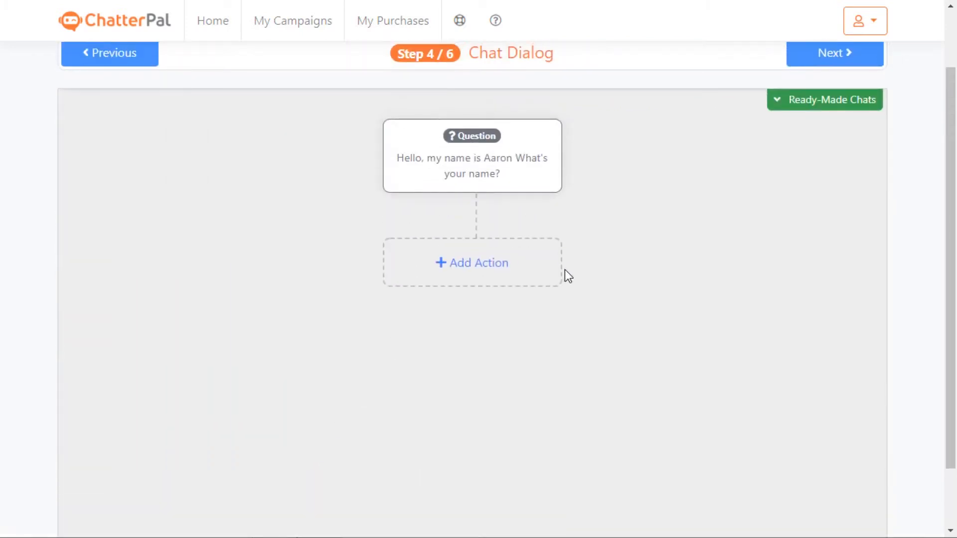
left_click(527, 162)
scroll(242, 408, "down", 3)
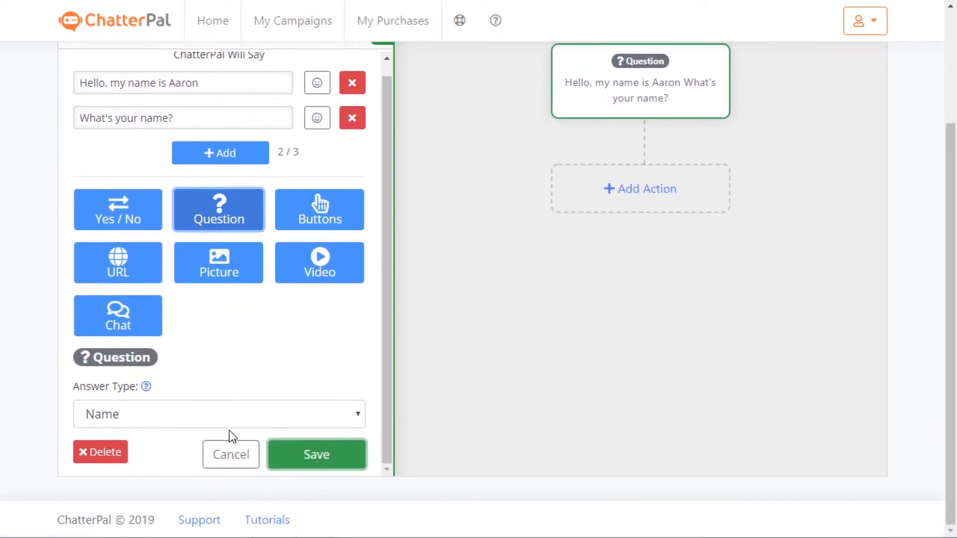
scroll(577, 288, "up", 3)
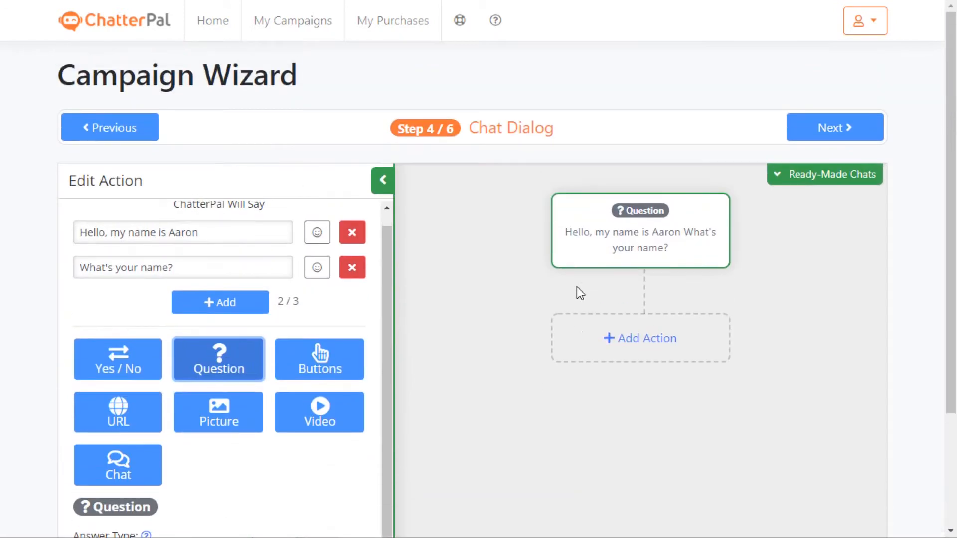
- Add a second action in which ChatterPal says "Nice to me you" followed by the [Name] data field
left_click(630, 343)
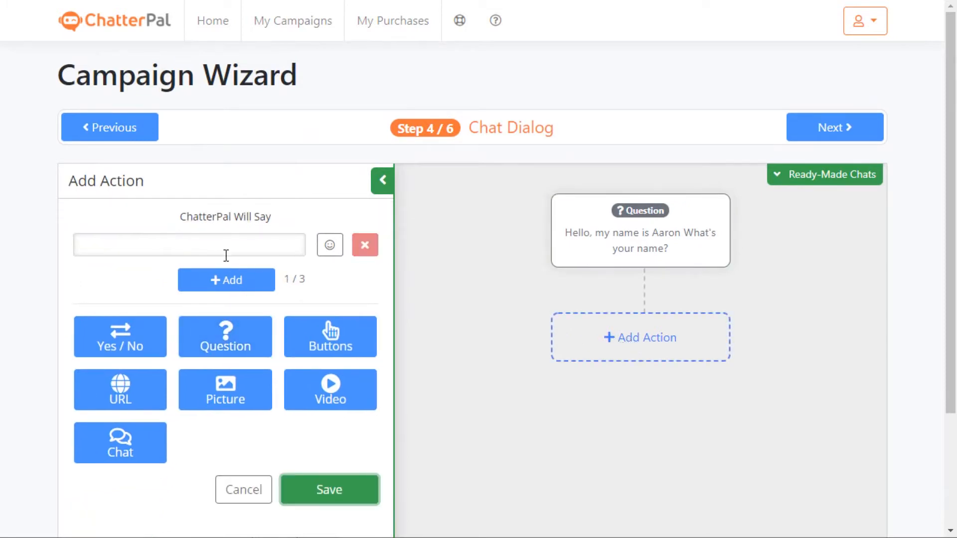
left_click(208, 246)
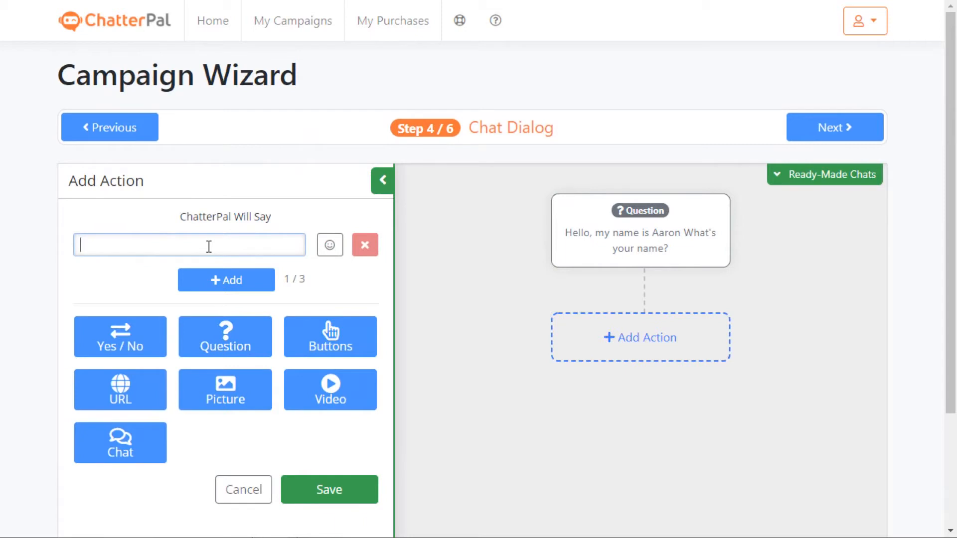
type("Ni")
type("ce to me you")
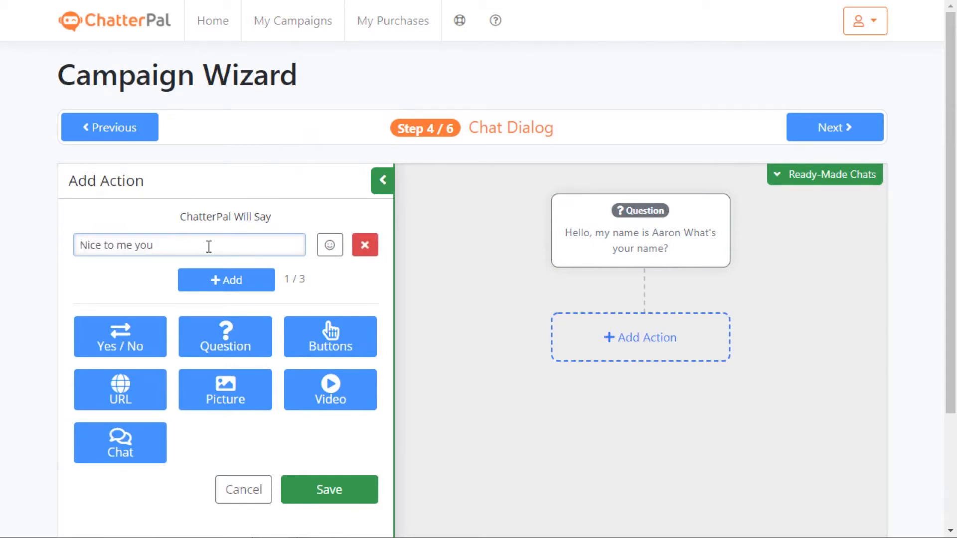
left_click(333, 251)
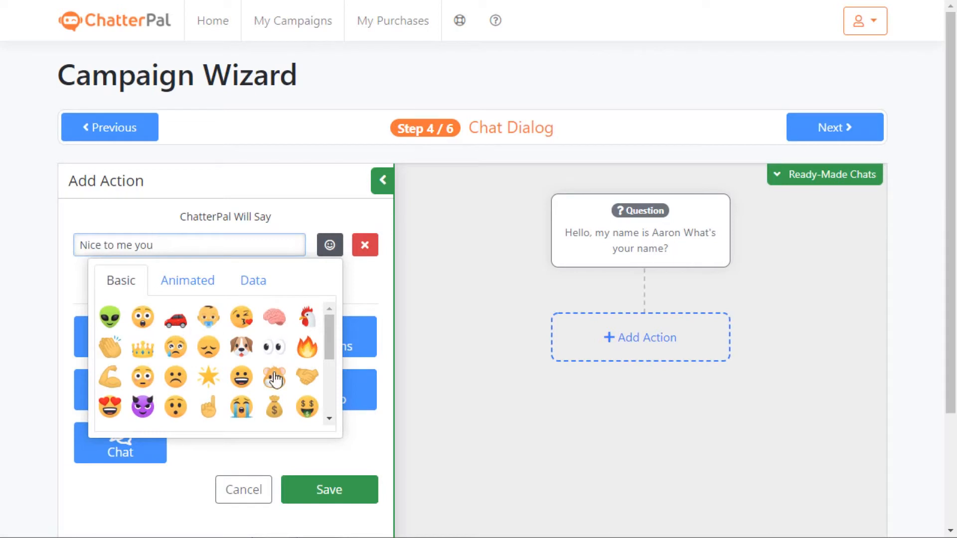
left_click(189, 287)
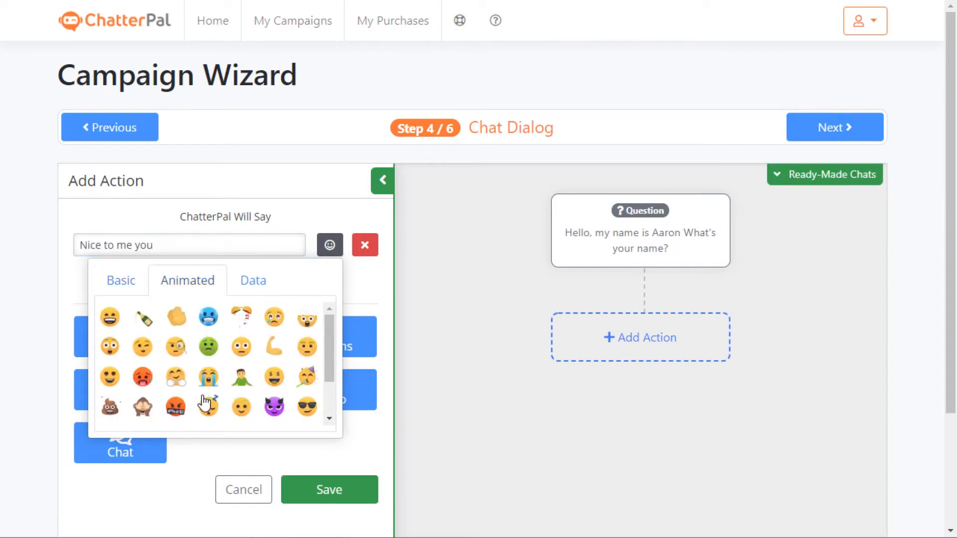
left_click(256, 285)
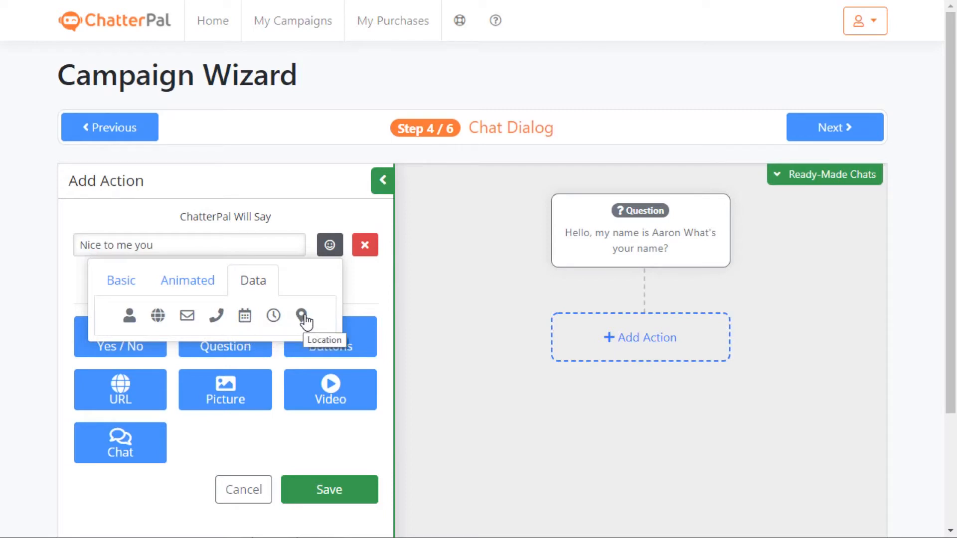
left_click(130, 315)
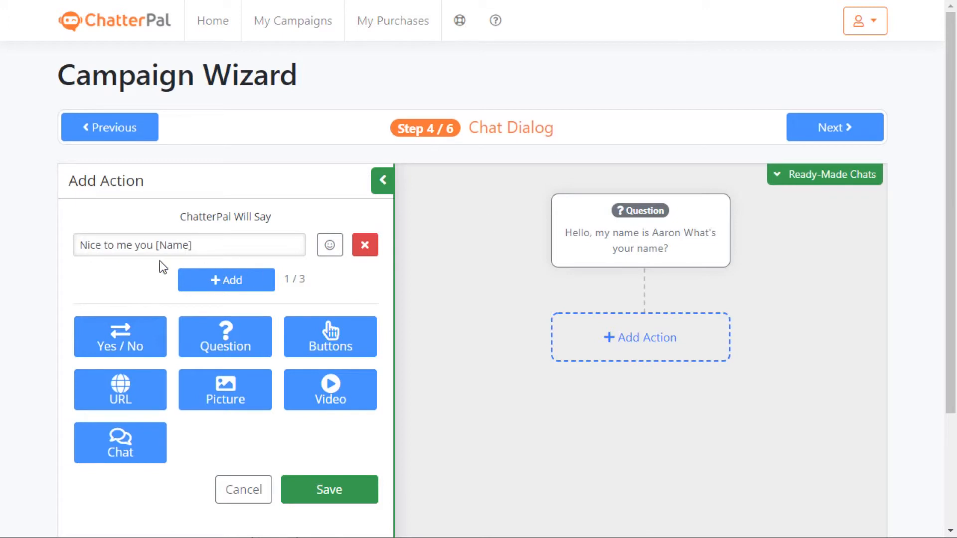
- Append the animated beaming face with smiling eyes emoji after [Name] in the greeting line
left_click(199, 240)
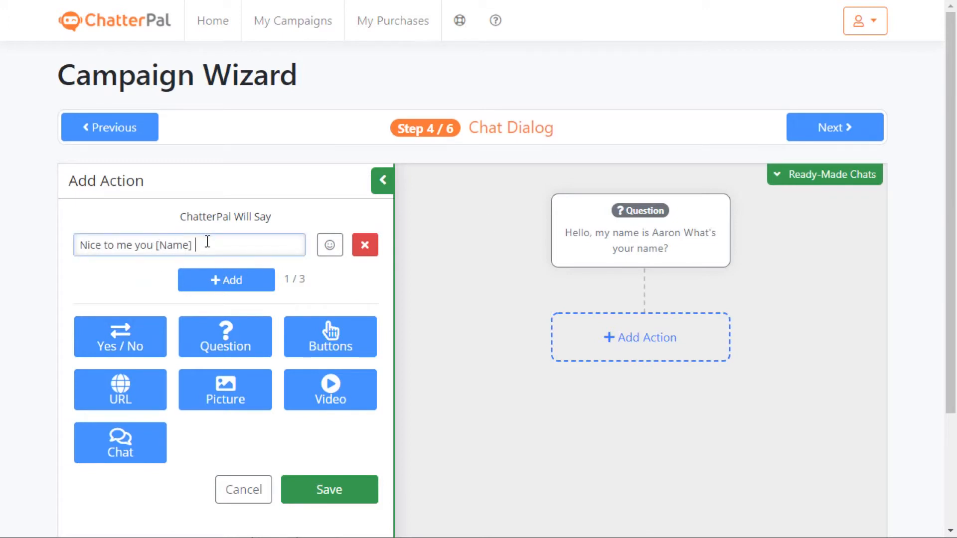
left_click(330, 246)
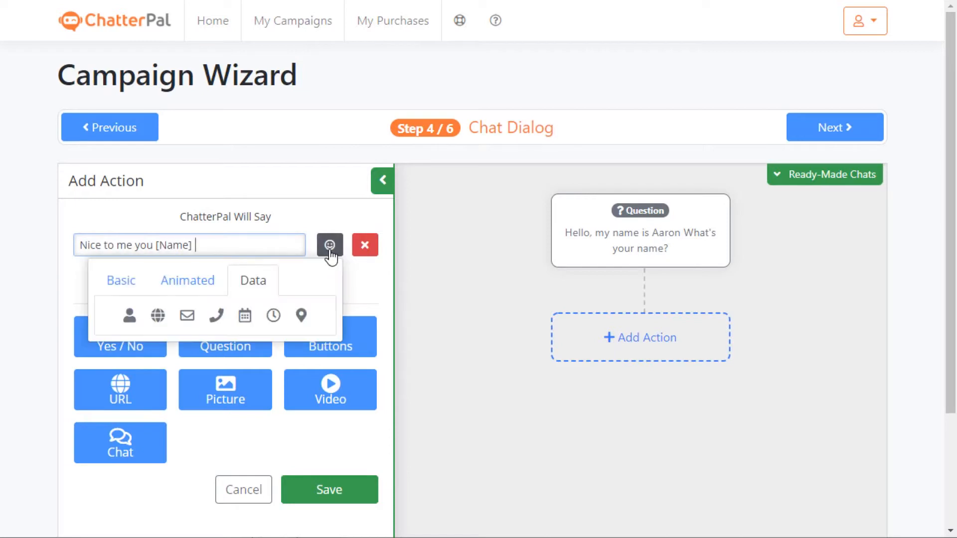
left_click(200, 292)
scroll(314, 398, "down", 1)
scroll(312, 379, "up", 1)
left_click(110, 317)
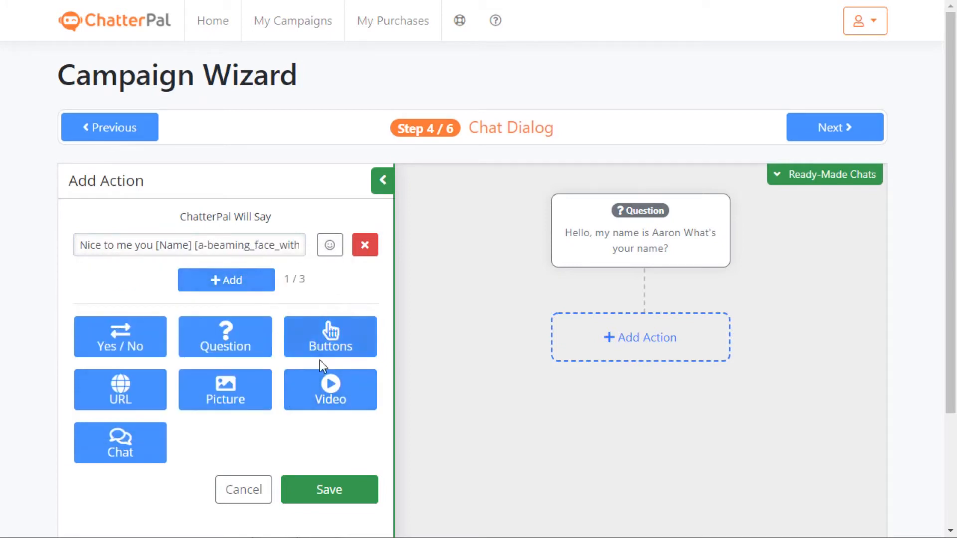
- Add a second ChatterPal line to this action reading "Can I get your email address?"
left_click(240, 285)
left_click(192, 285)
type("C")
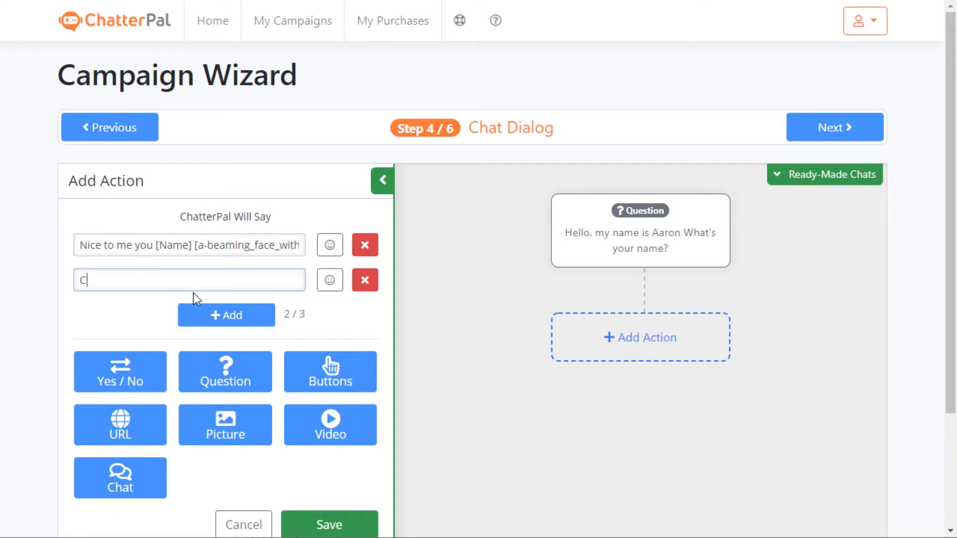
type("an I get your email address?")
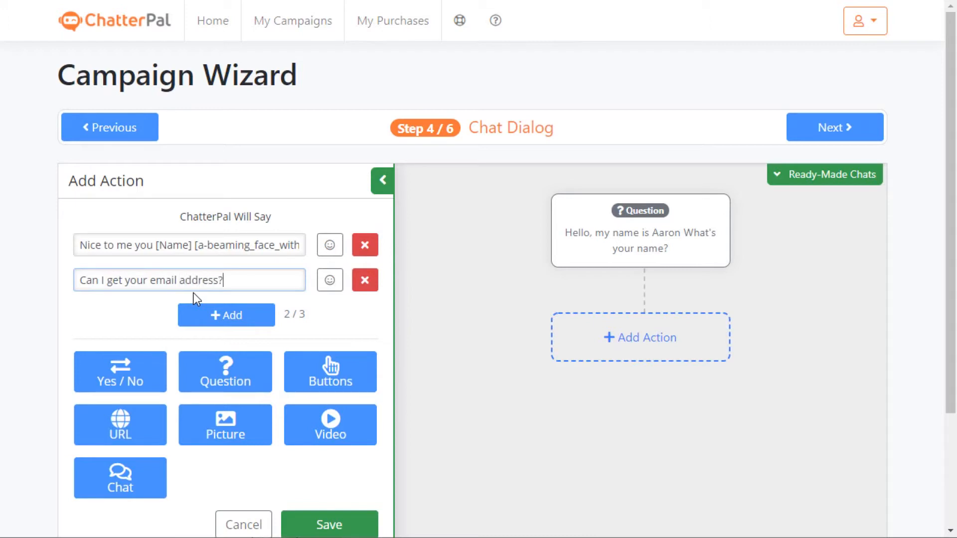
- Make the action a Question with the answer type Email and save it
left_click(229, 377)
scroll(239, 406, "down", 3)
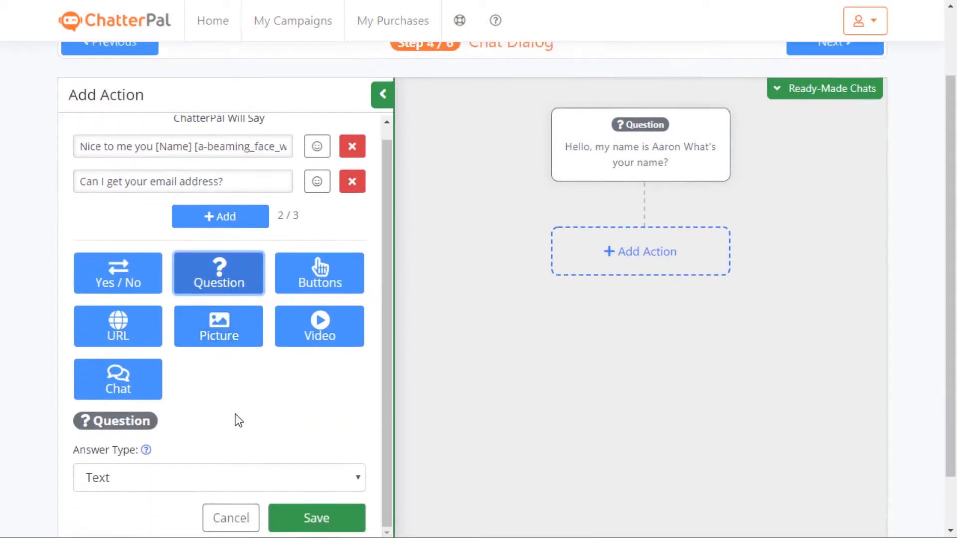
scroll(238, 420, "down", 2)
left_click(167, 421)
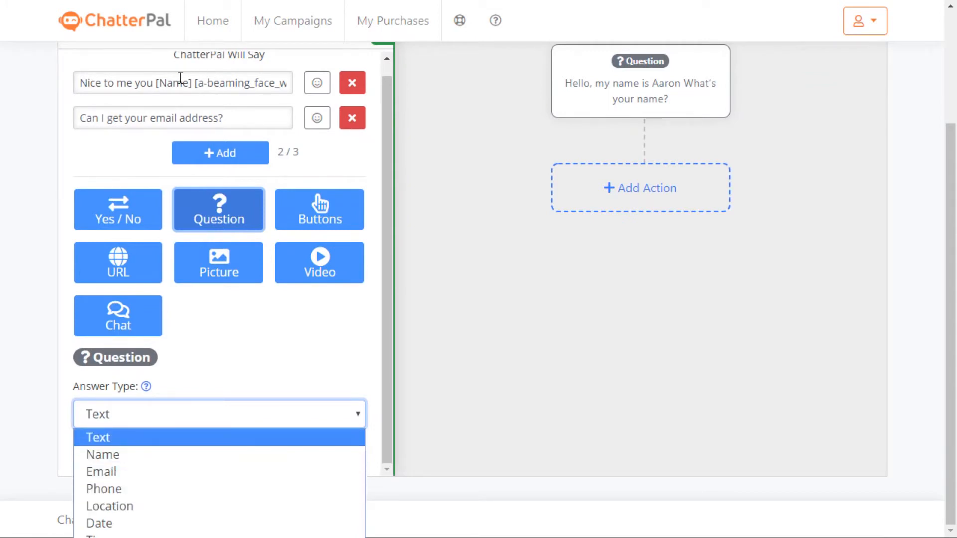
left_click(97, 470)
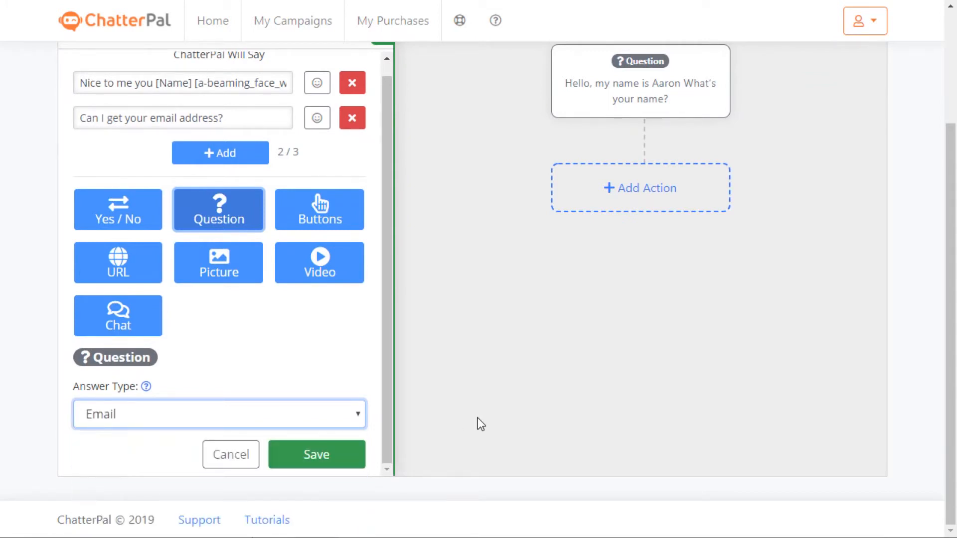
left_click(324, 454)
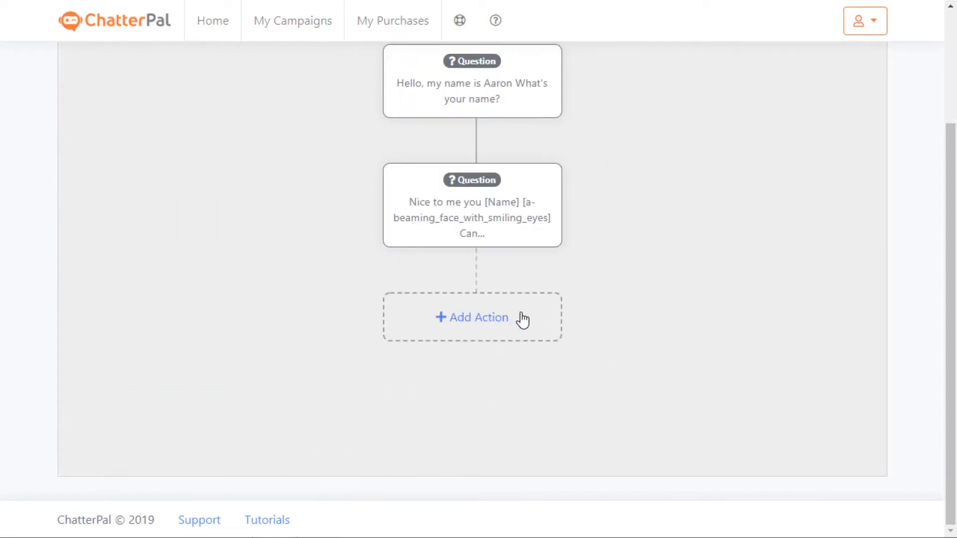
- Add a third action in which ChatterPal says "Thanks, I'll sign you up under" followed by the [Email] data field
left_click(493, 321)
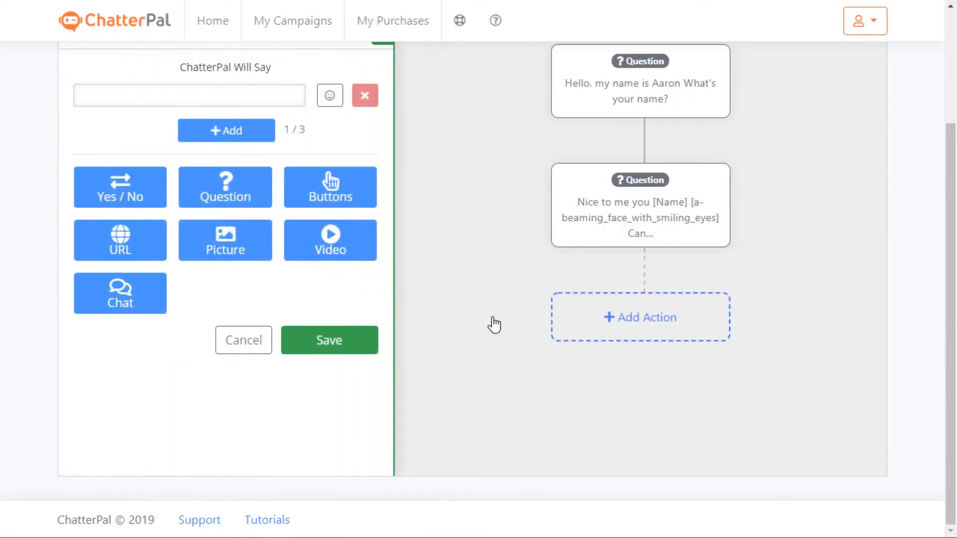
left_click(204, 94)
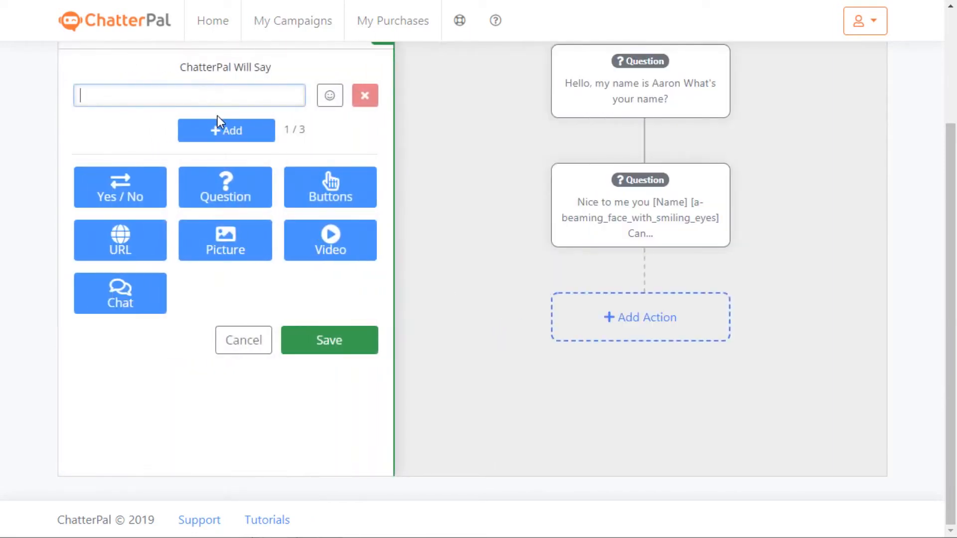
type("Thanks, ")
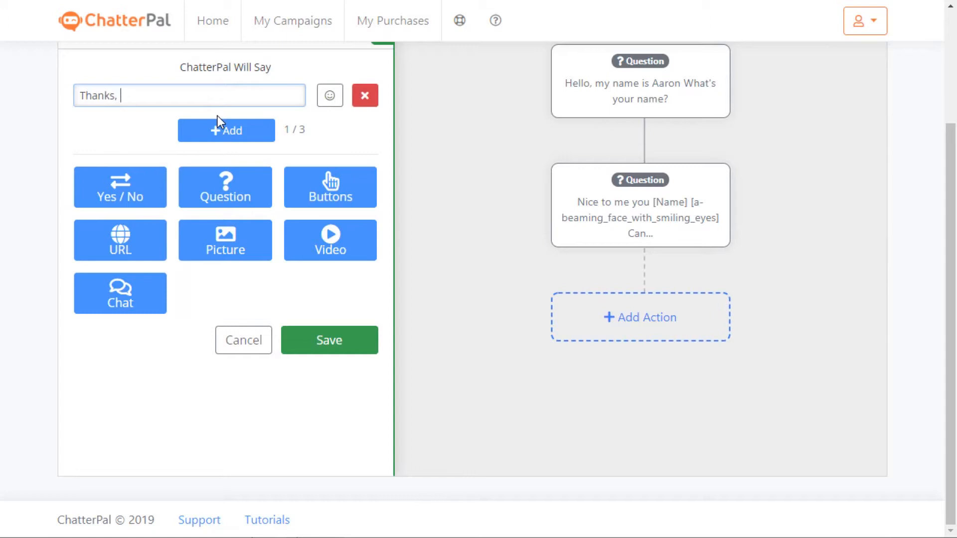
type("I'll sign you up under")
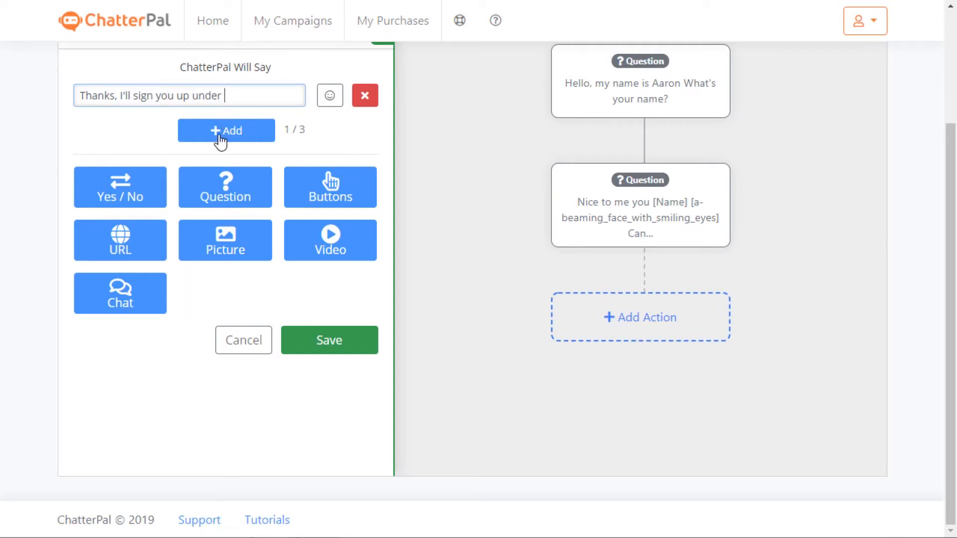
left_click(333, 102)
left_click(257, 135)
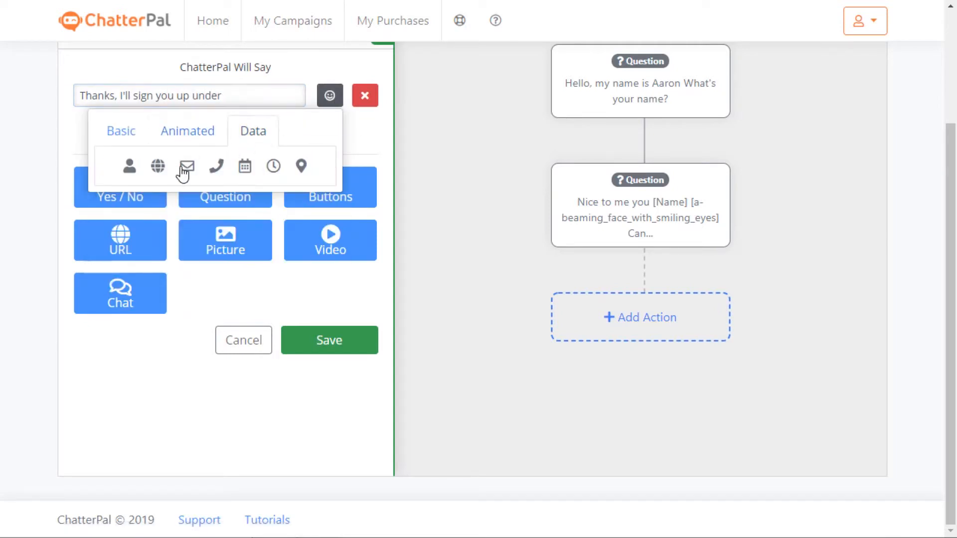
left_click(185, 169)
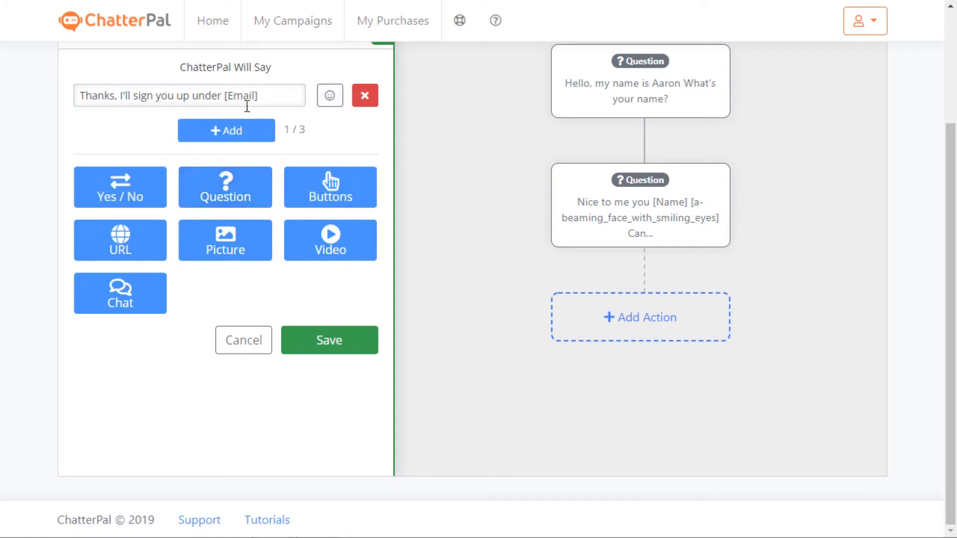
- Add the line "Goodbye!" with the animated waving hand emoji to the third action and save it as plain text
left_click(232, 142)
left_click(170, 132)
type("Goodbye!")
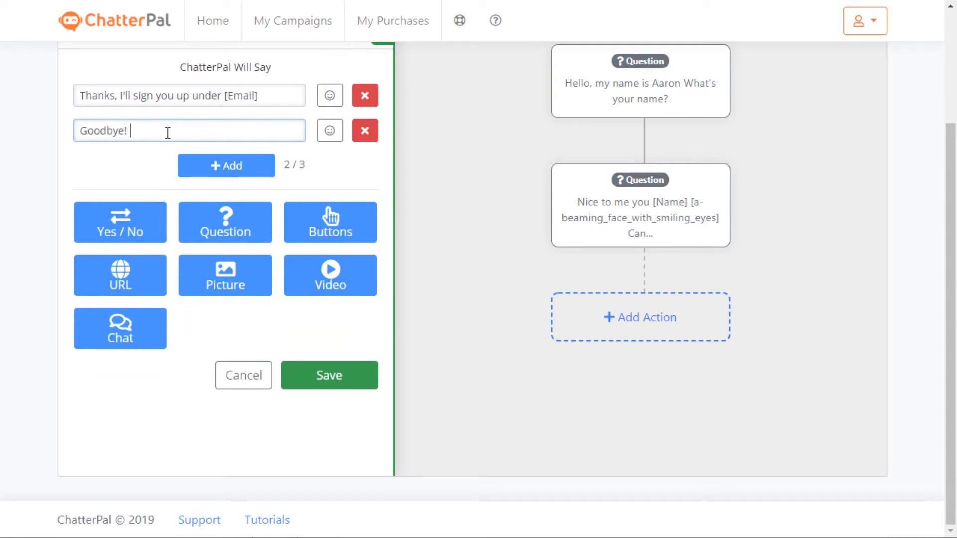
left_click(329, 130)
left_click(187, 168)
scroll(238, 215, "down", 2)
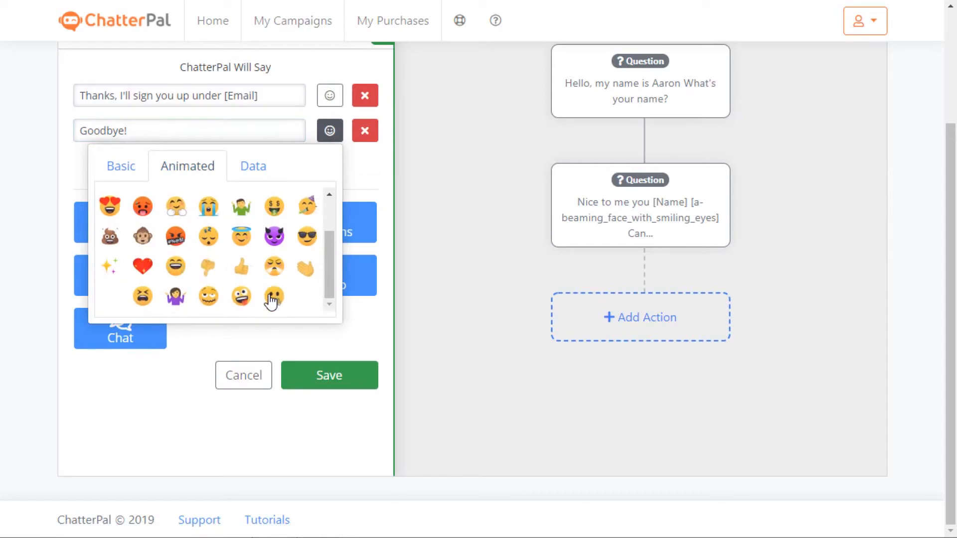
left_click(309, 267)
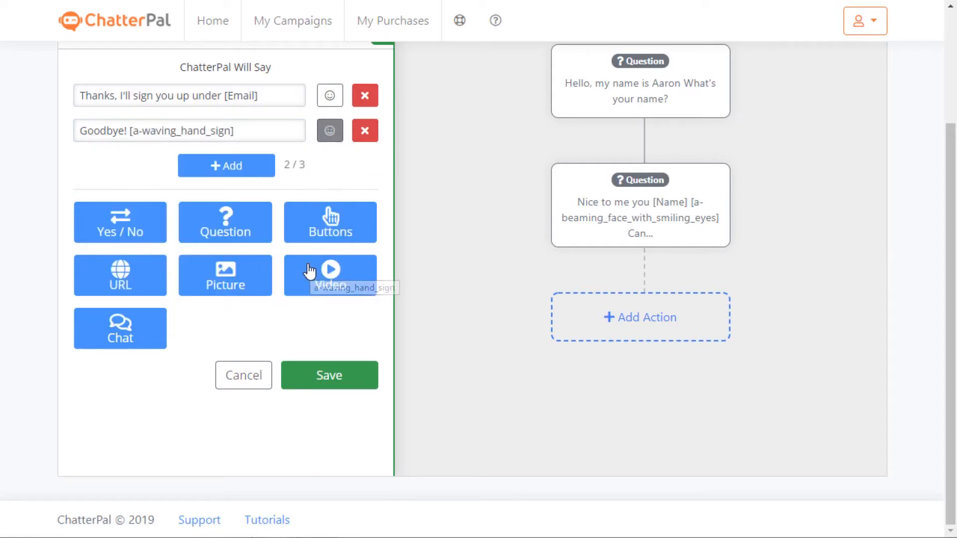
left_click(314, 376)
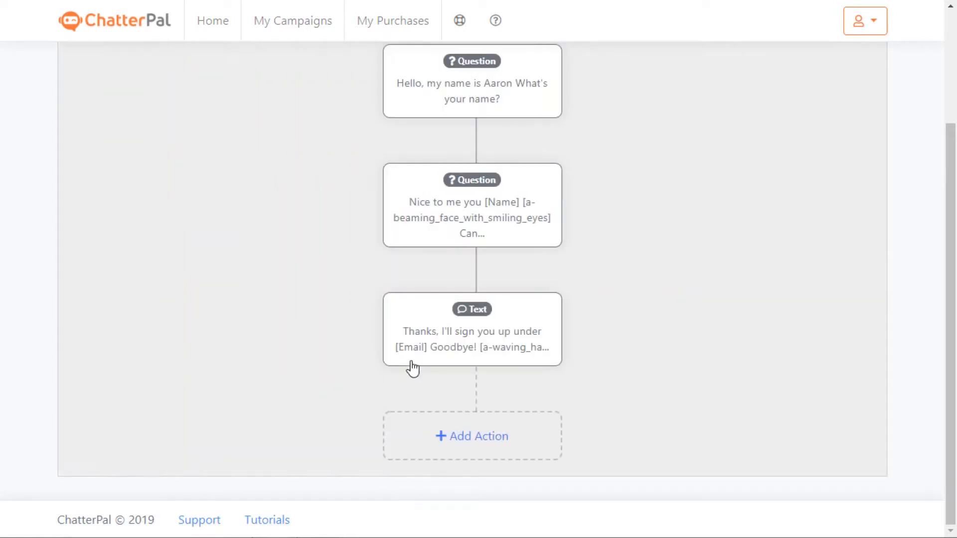
- Review the lines and answer types of the three saved chat actions, and close the editor without changes
left_click_drag(653, 247, 598, 238)
left_click(504, 145)
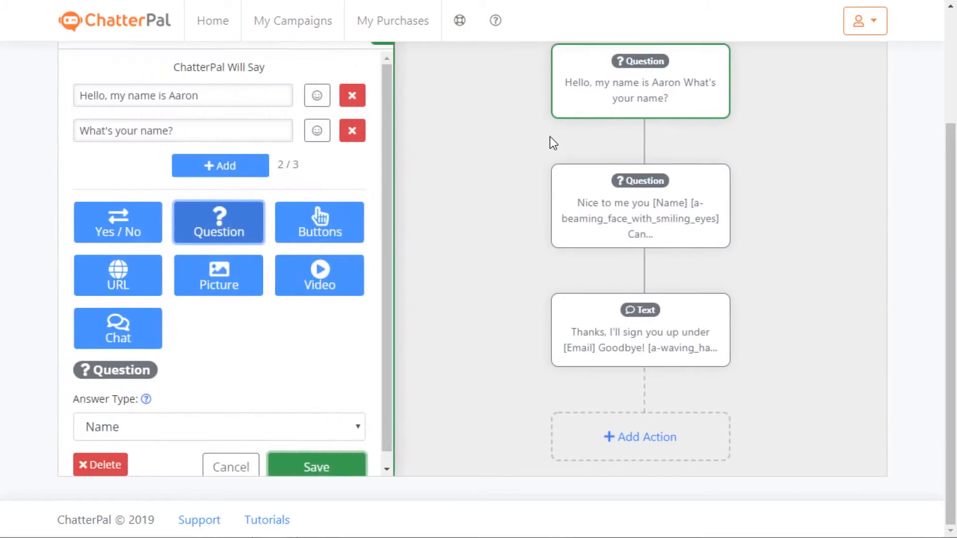
left_click(634, 230)
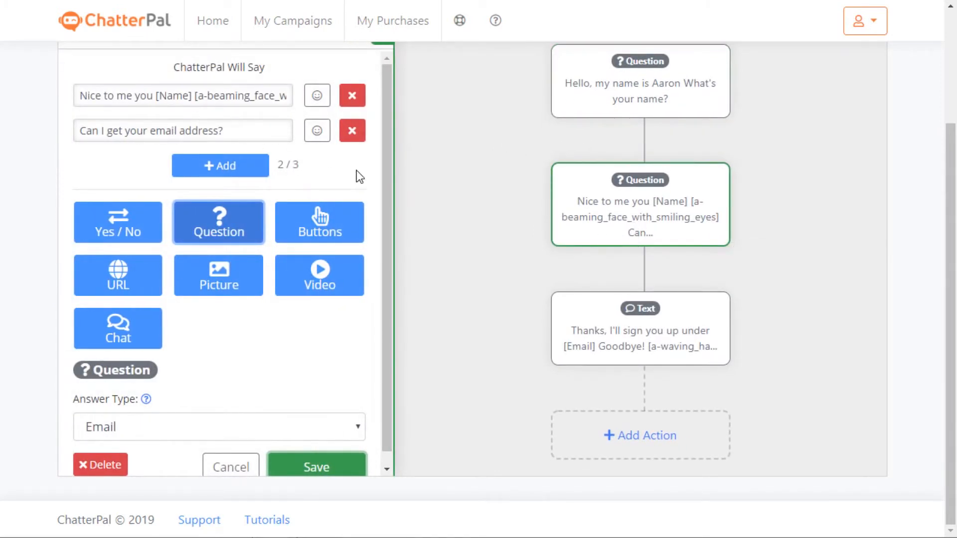
left_click(633, 342)
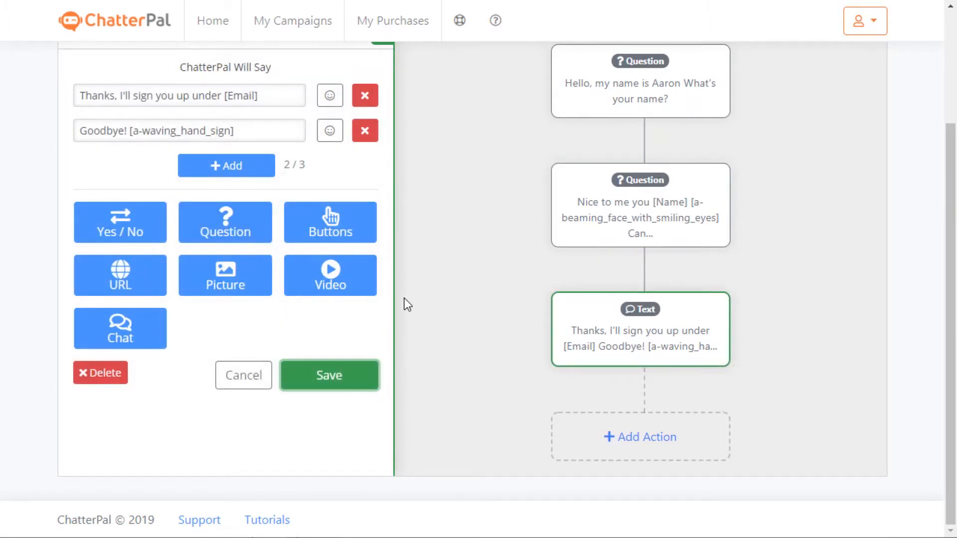
left_click(238, 369)
- Start a fourth chat action of the Yes/No type after the sign-up text, with the choices "Sure" and "Nah"
left_click_drag(618, 283, 624, 135)
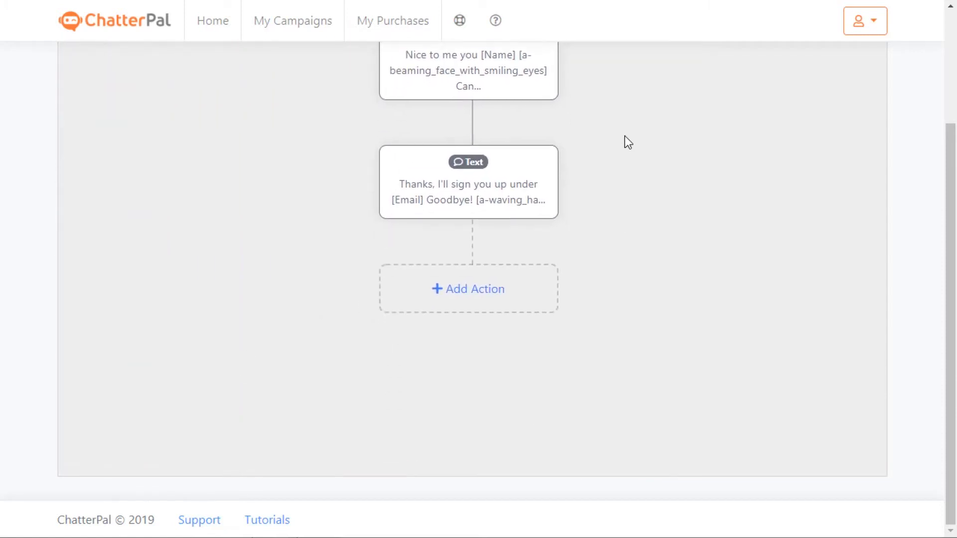
left_click(506, 302)
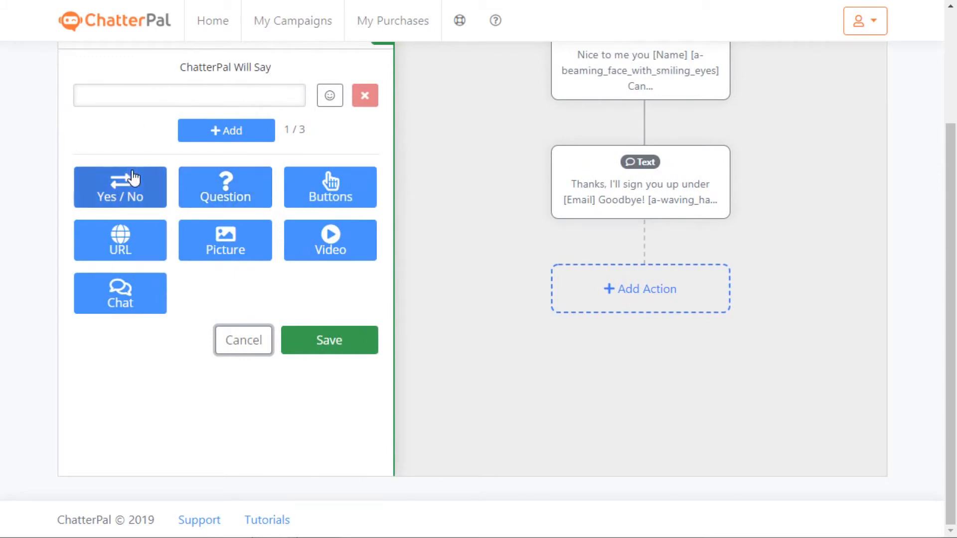
left_click(130, 188)
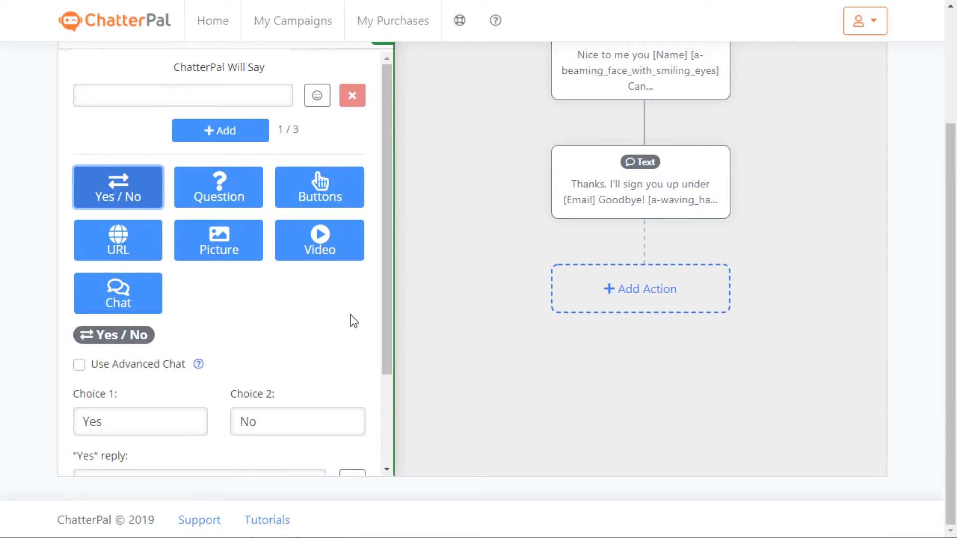
scroll(264, 384, "down", 2)
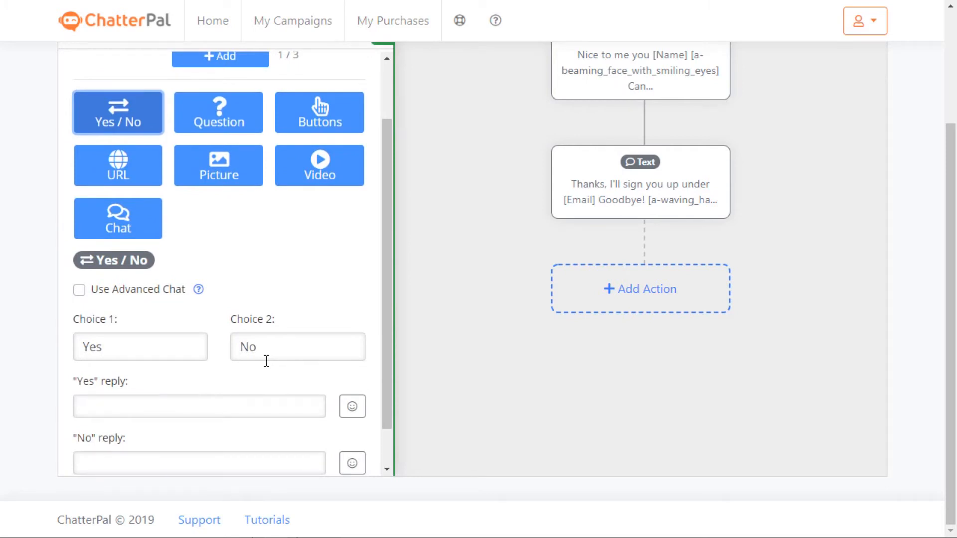
scroll(266, 360, "down", 1)
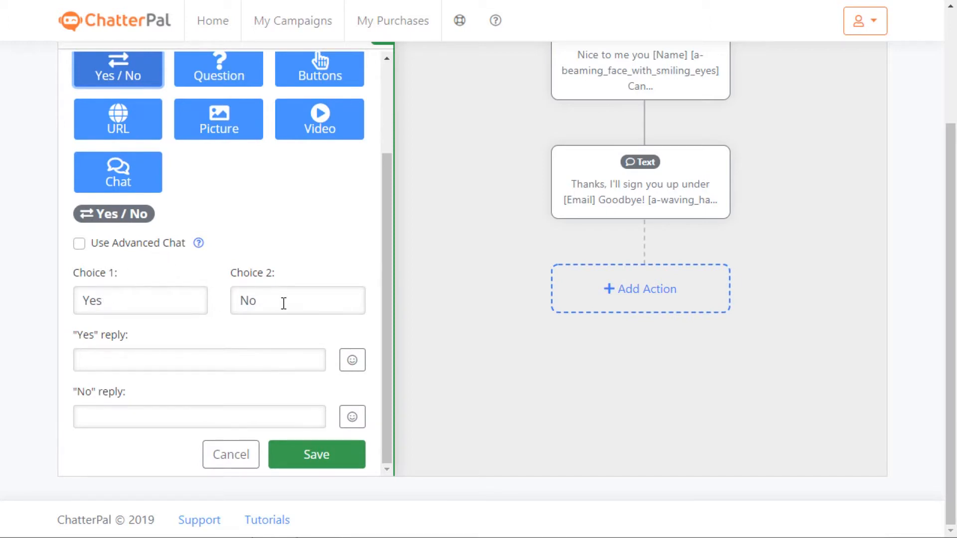
double_click(144, 302)
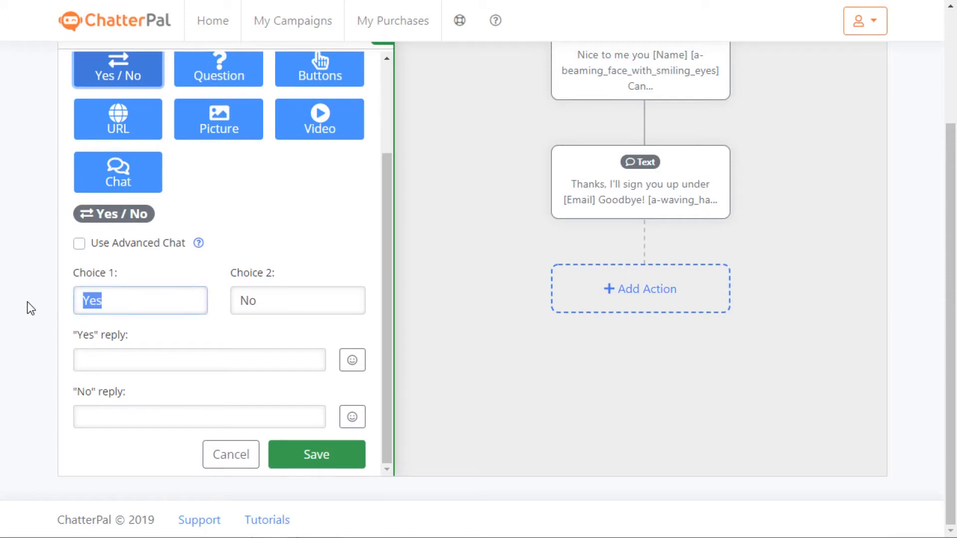
type("Sure")
key("Tab")
type("Nah")
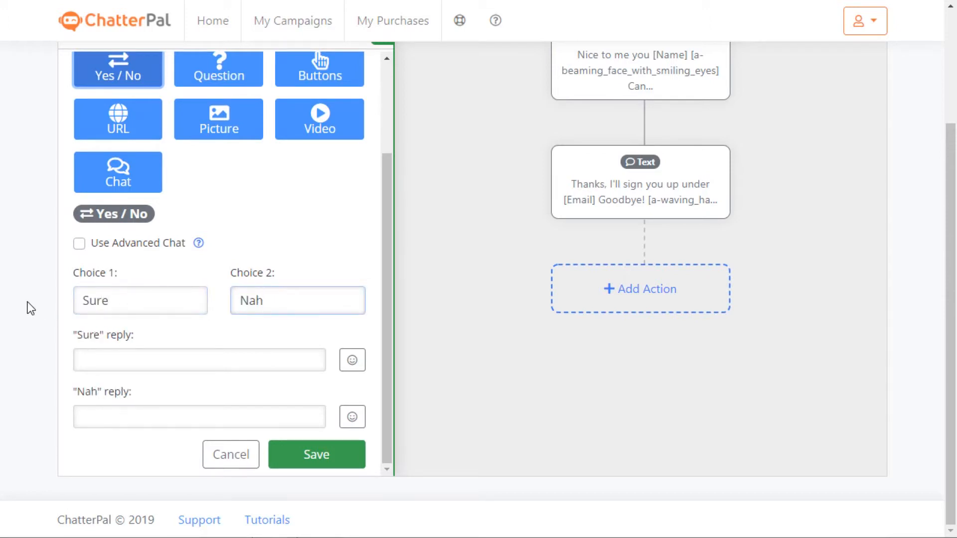
- Make ChatterPal say "Can you give me your email?" in the Yes/No action
left_click(132, 357)
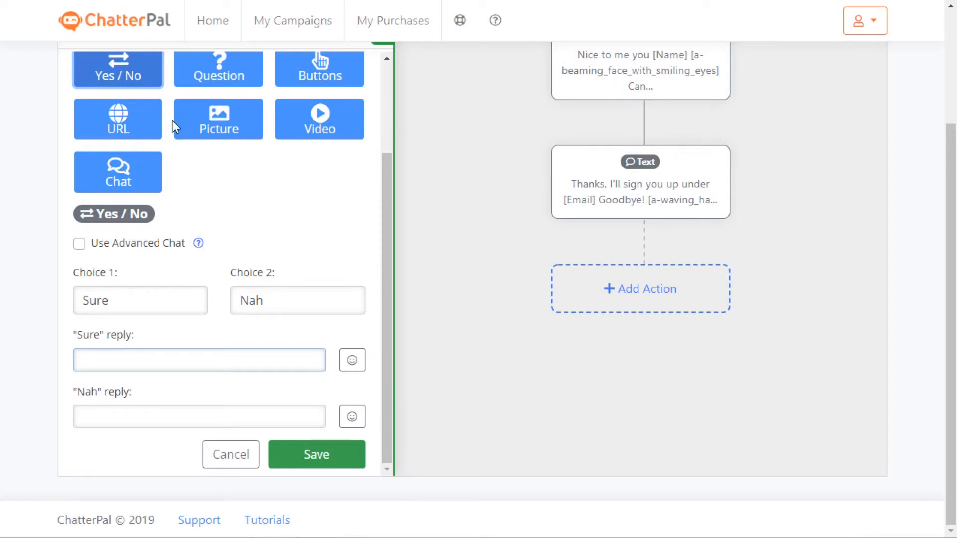
scroll(173, 123, "up", 5)
left_click(156, 246)
type("Wh")
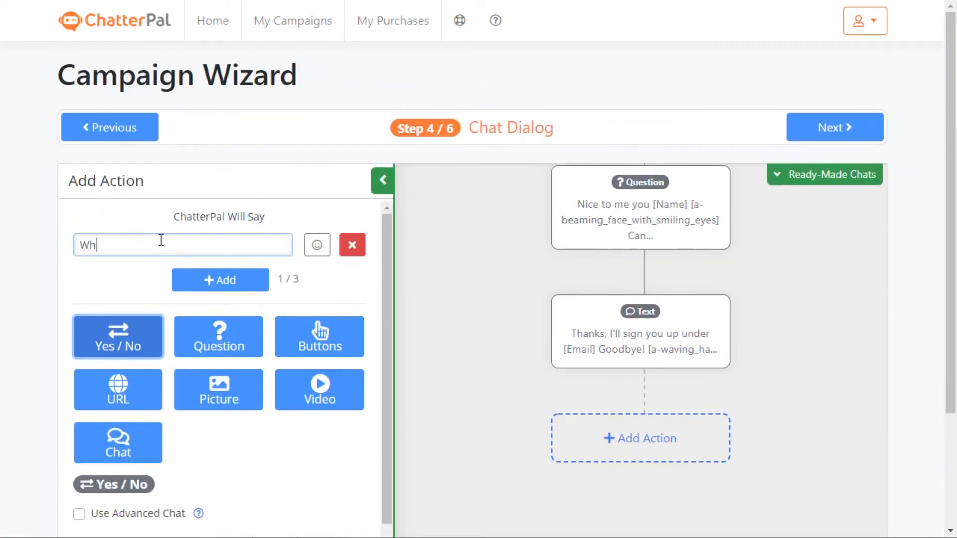
type("Can you give me your email?")
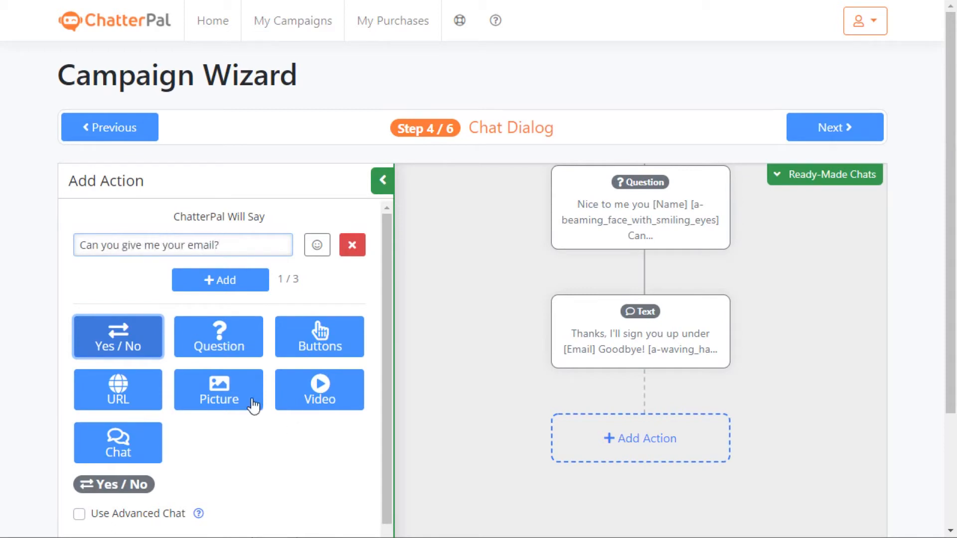
- Set the "Sure" reply to "Great!" and the "Nah" reply to "Please, we want to give you some great deals!"
scroll(249, 402, "down", 5)
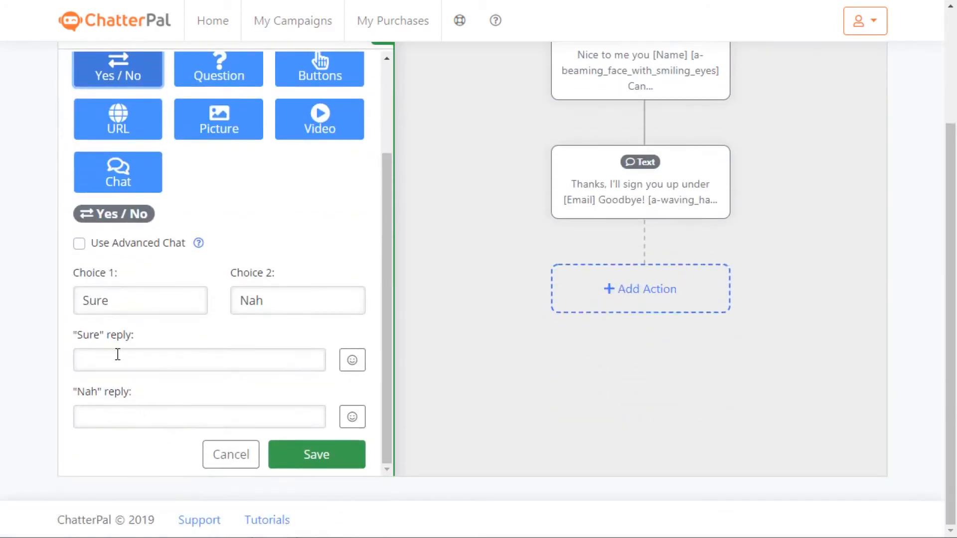
left_click(126, 359)
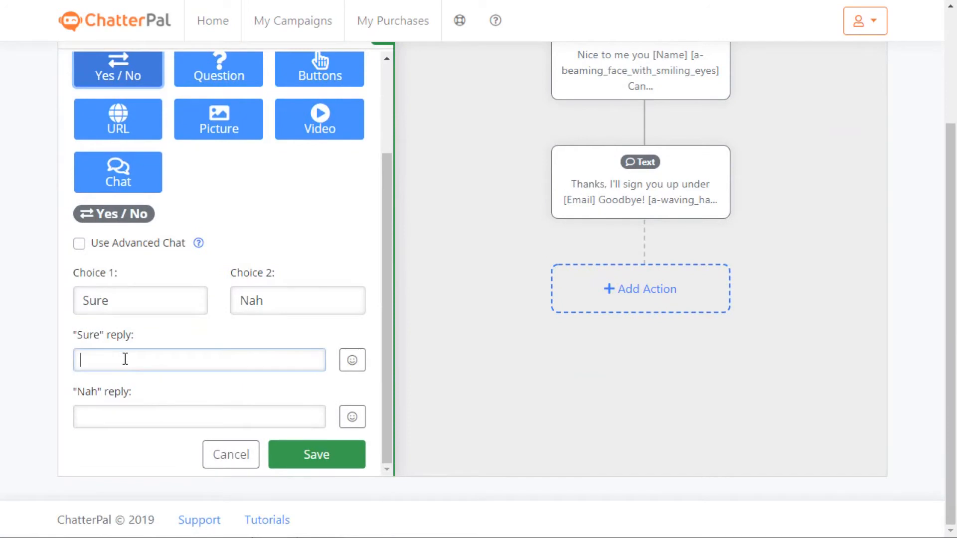
type("Great!")
left_click(111, 417)
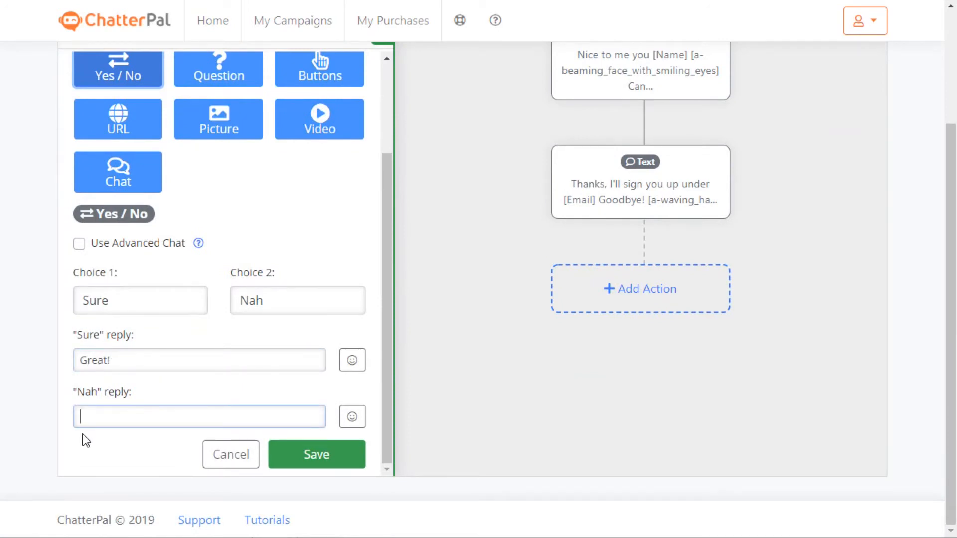
type("Please, we want to")
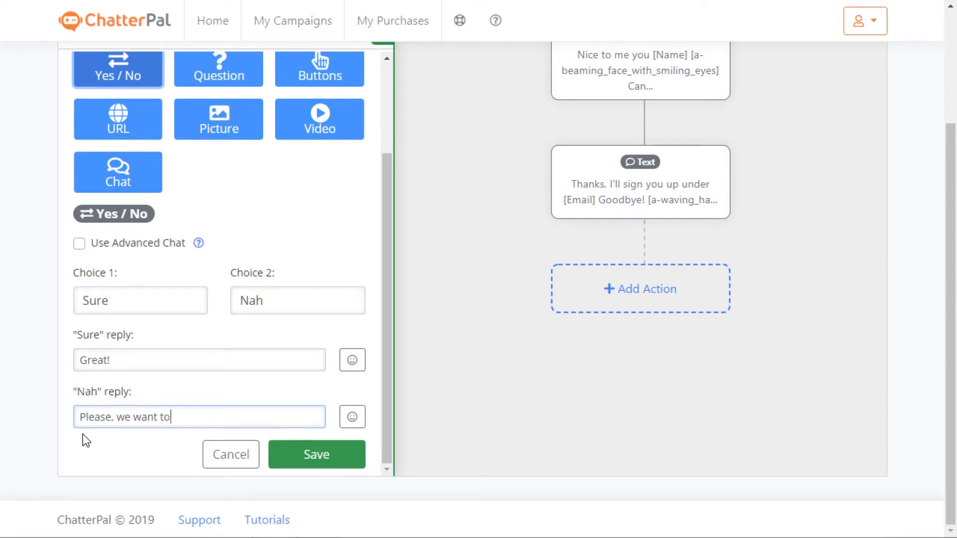
type(" give you some grewud")
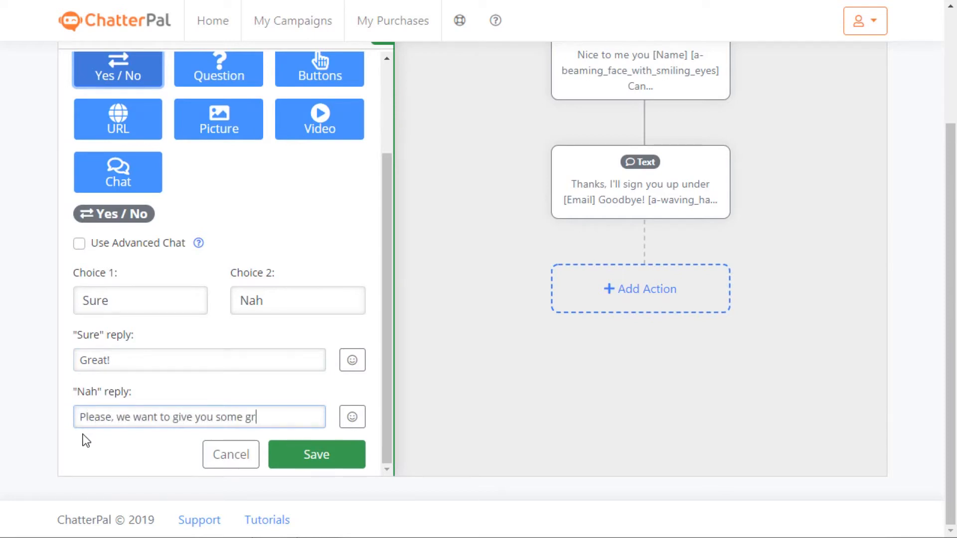
key("BackSpace")
key("BackSpace")
type("t deals!")
- Append an animated smiling-face emoji to the "Nah" reply and save the Yes/No action
left_click(352, 419)
scroll(324, 424, "down", 1)
scroll(320, 423, "up", 1)
scroll(313, 428, "down", 3)
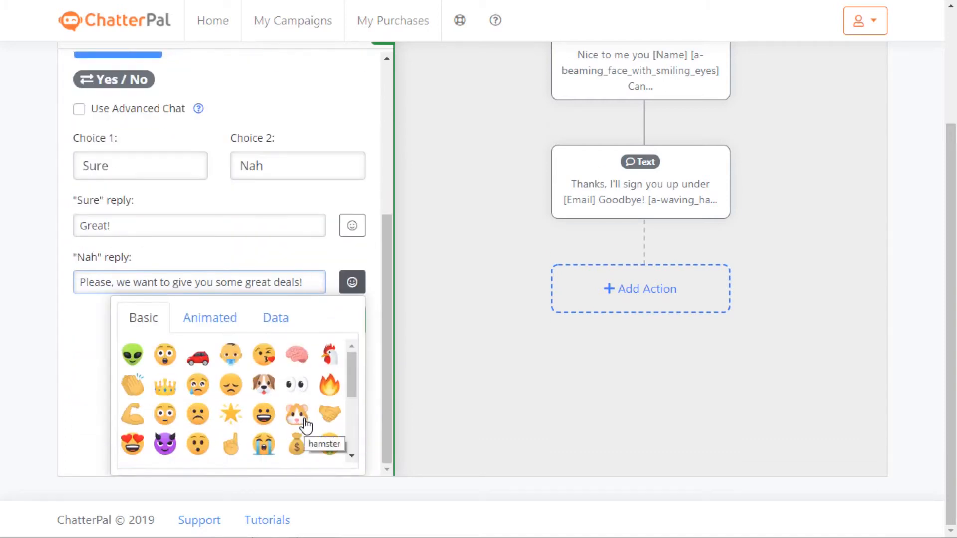
left_click(210, 323)
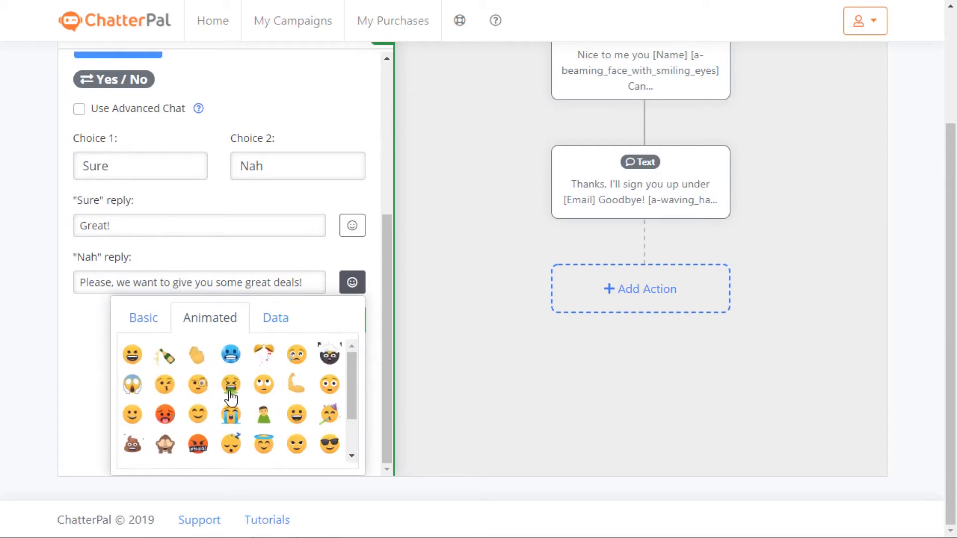
left_click(203, 413)
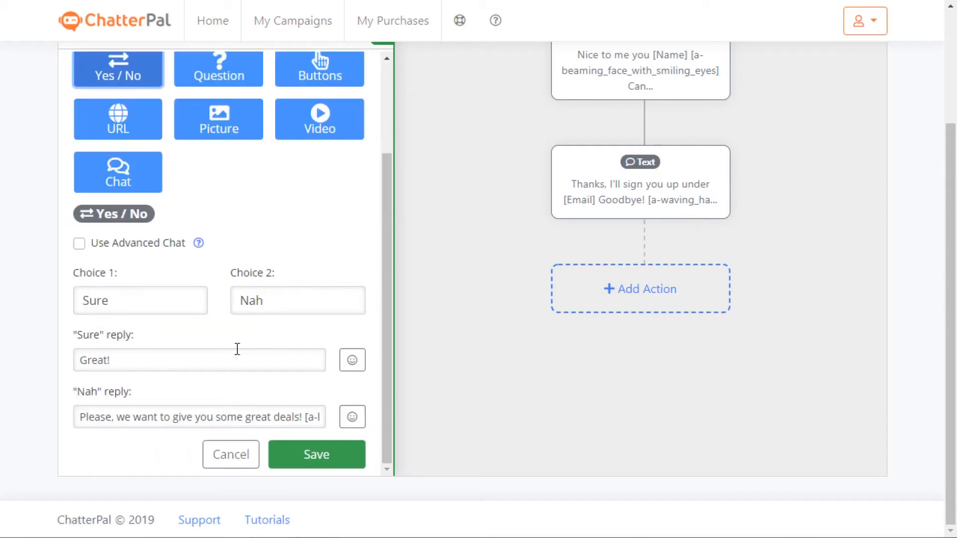
left_click(280, 465)
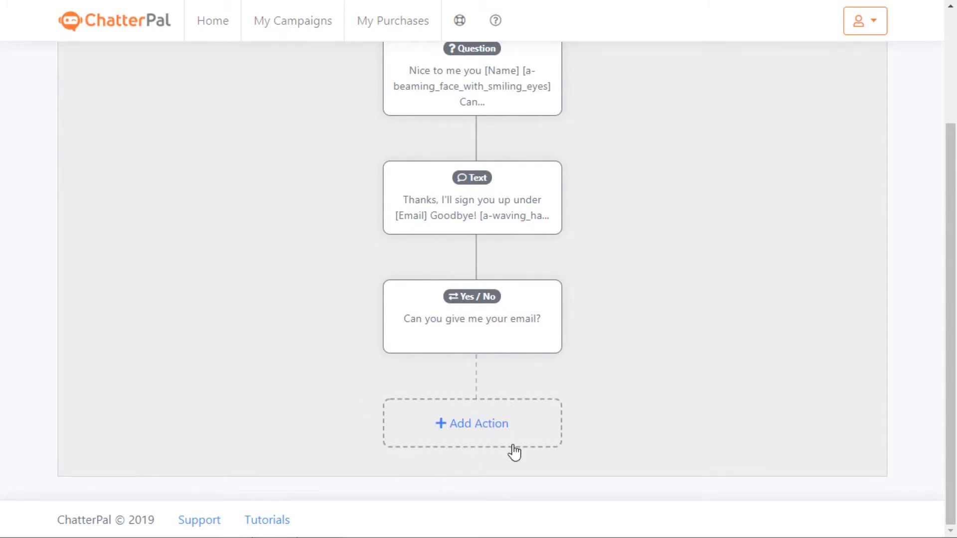
- Enable Use Advanced Chat for the "Can you give me your email?" action, clear both replies and save it
left_click(476, 339)
scroll(286, 371, "down", 3)
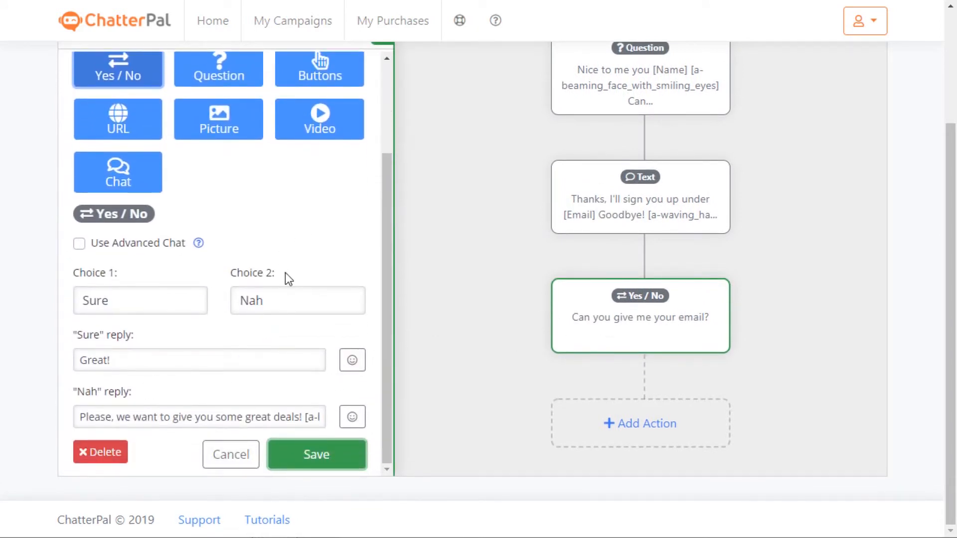
left_click(158, 248)
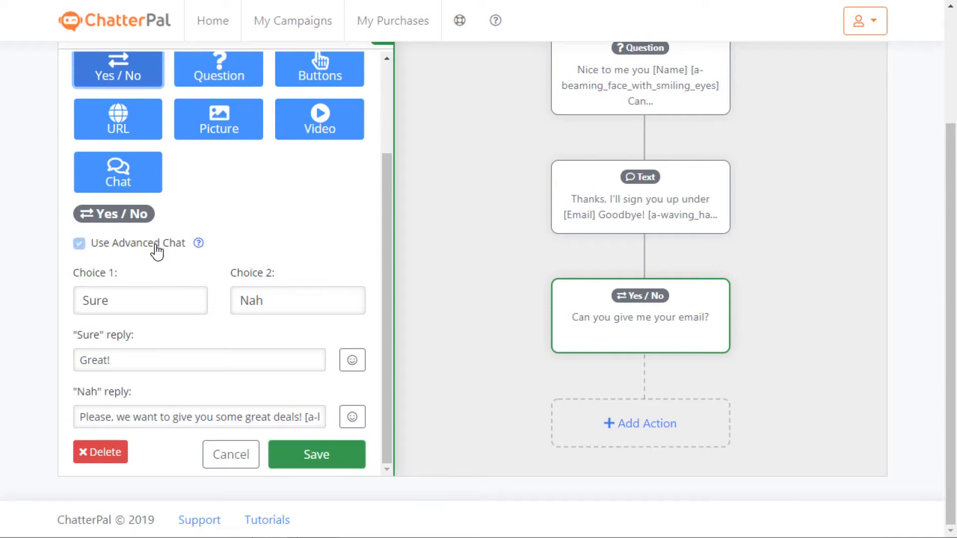
left_click_drag(145, 360, 15, 436)
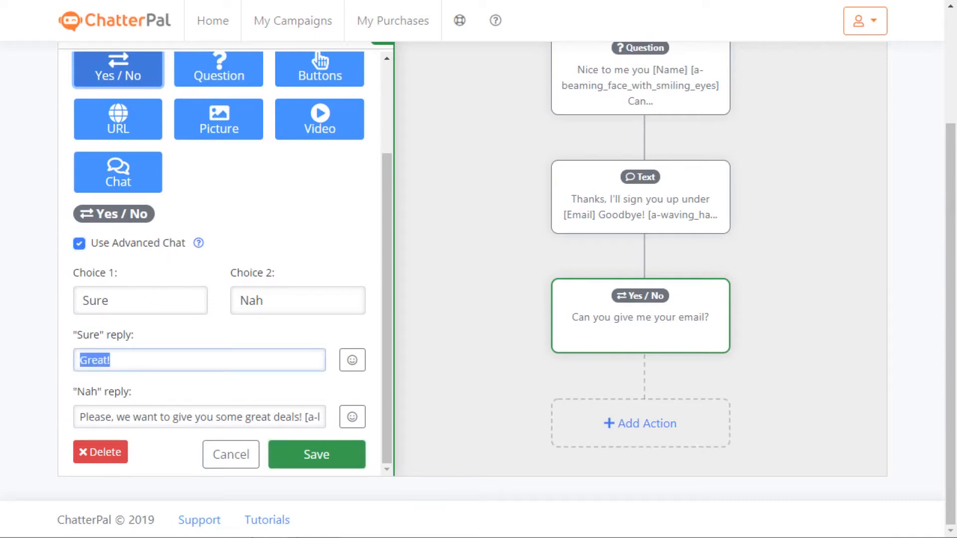
key("BackSpace")
key("Tab")
key("Tab")
key("BackSpace")
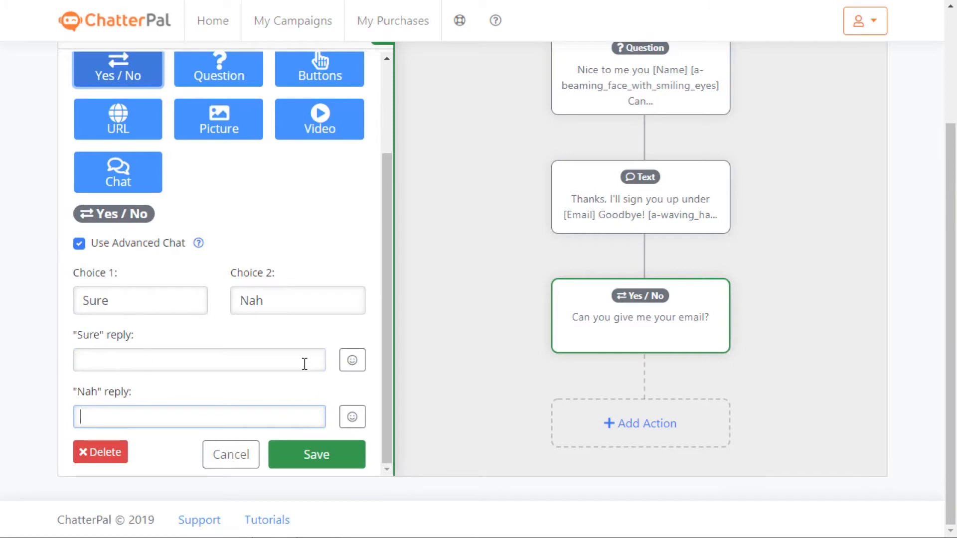
left_click(316, 456)
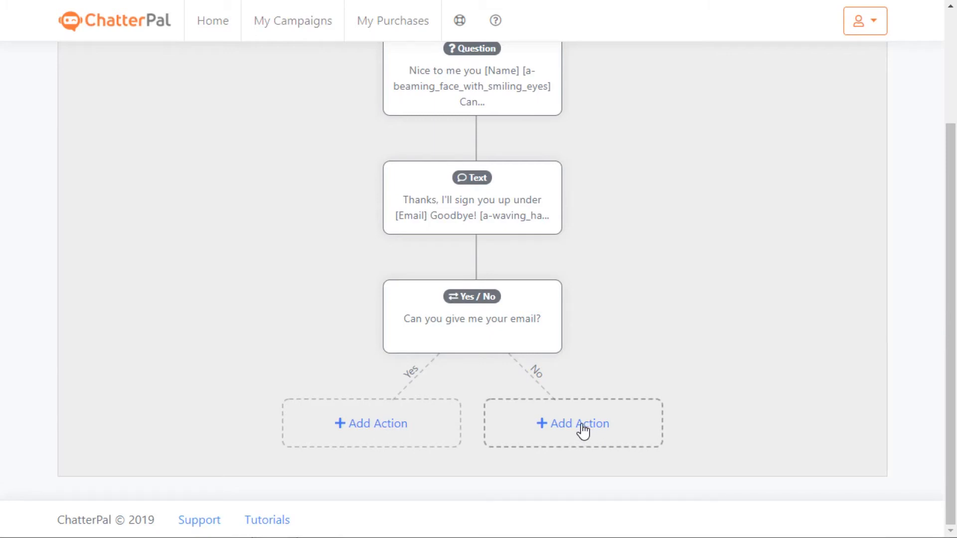
- Add a Yes/No action with Use Advanced Chat enabled under the No branch and save it
scroll(643, 304, "down", 3)
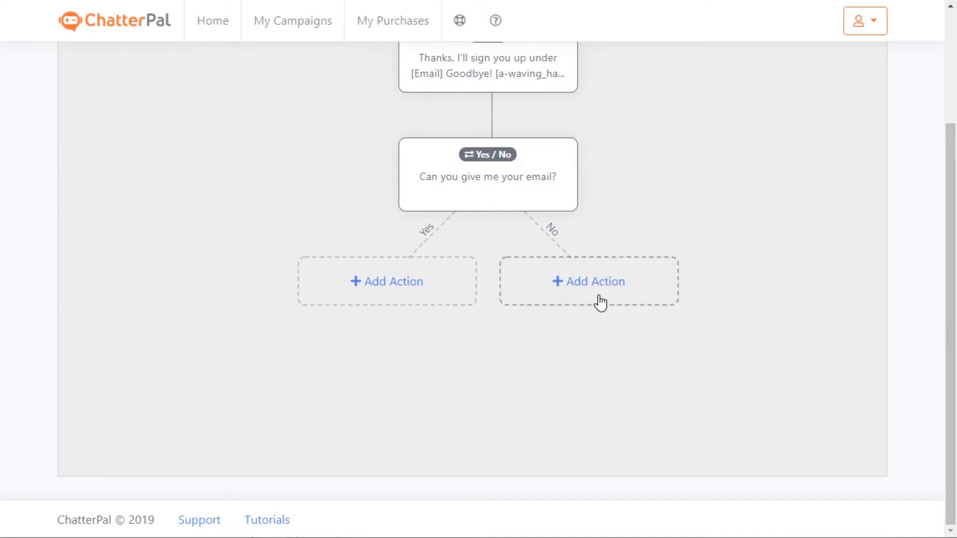
left_click(601, 302)
left_click(126, 198)
left_click(132, 365)
scroll(234, 369, "down", 3)
left_click(316, 454)
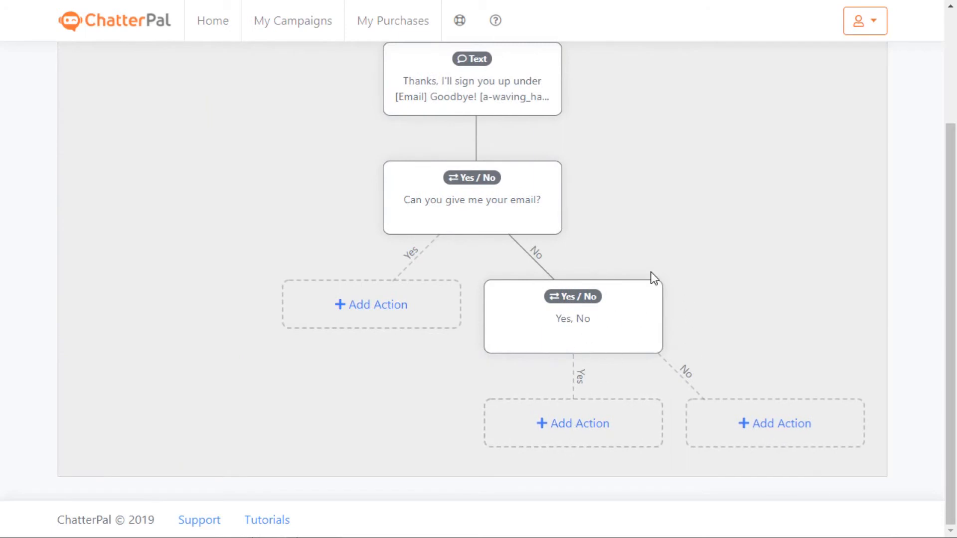
- Delete the nested Yes/No action from the No branch
left_click(570, 336)
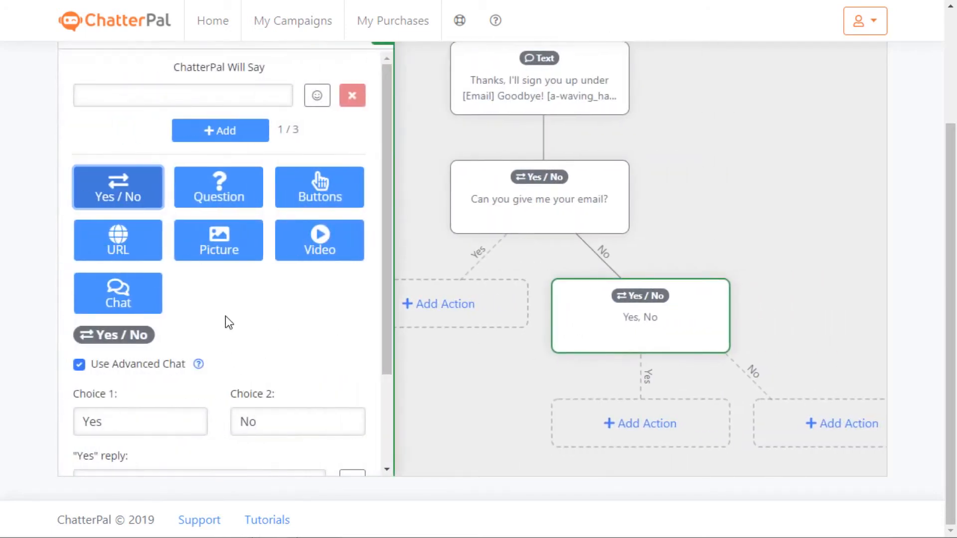
scroll(344, 210, "up", 1)
scroll(284, 388, "down", 2)
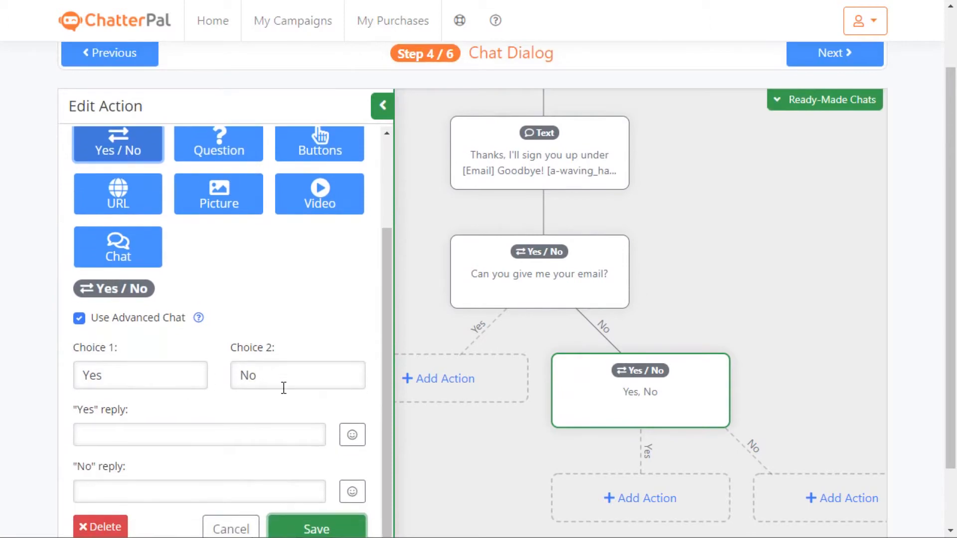
scroll(284, 387, "down", 2)
left_click(102, 464)
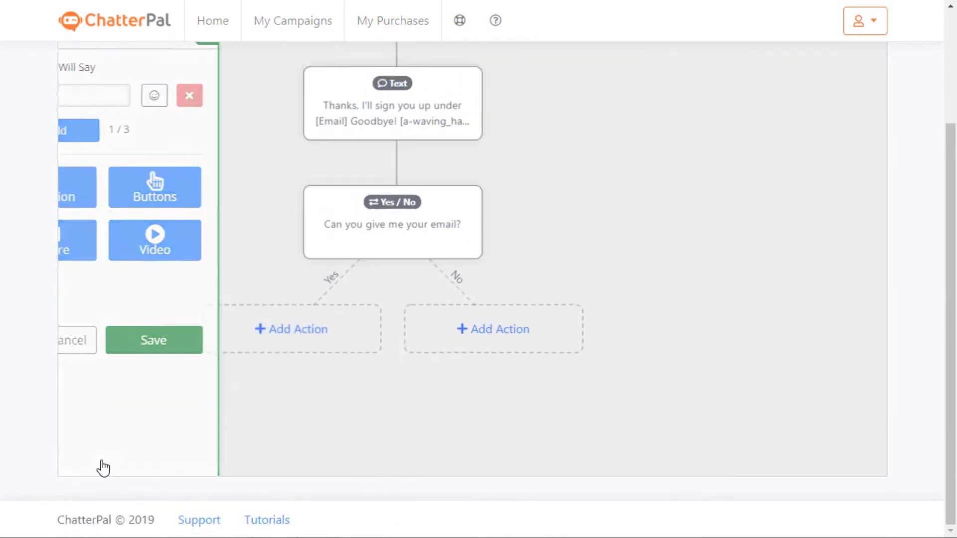
- Delete the Yes/No action "Can you give me your email?" from the dialog
left_click(519, 329)
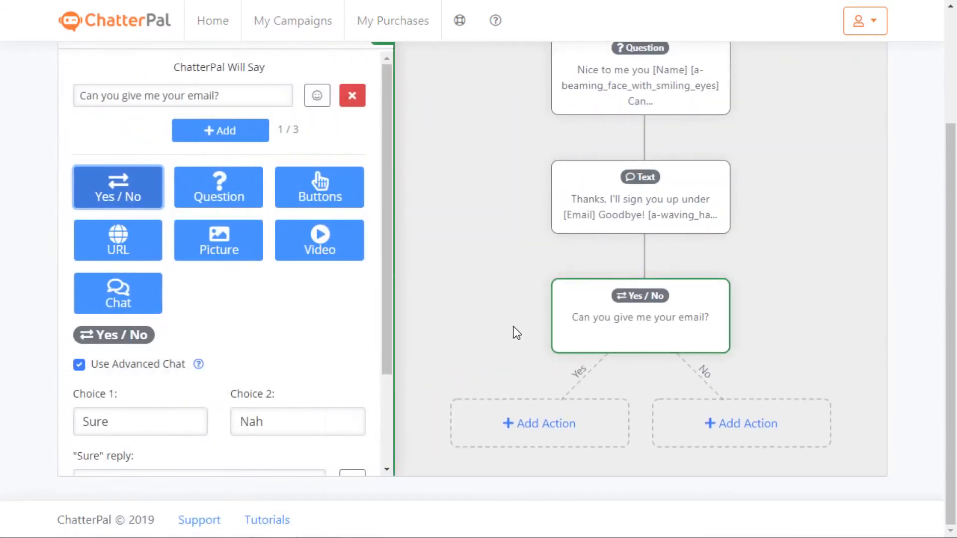
scroll(280, 314, "down", 3)
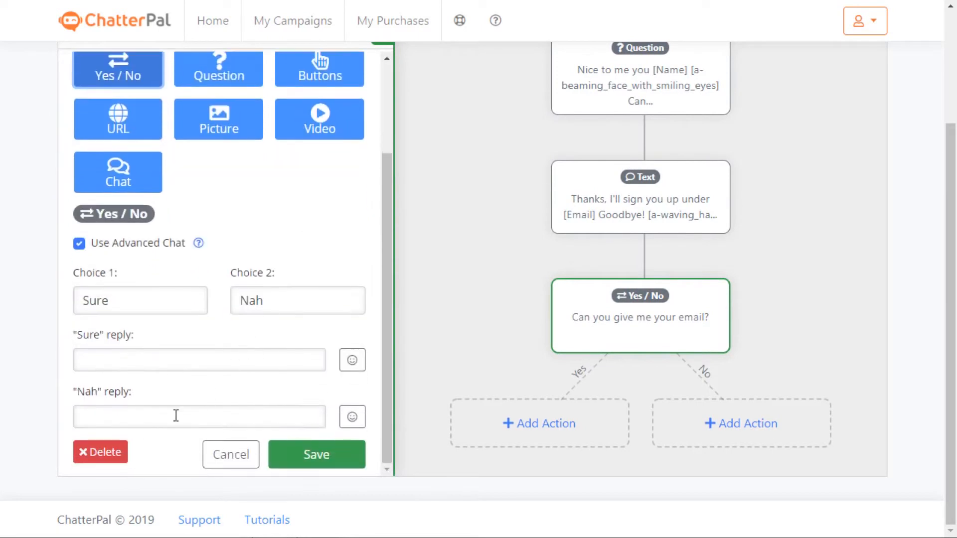
left_click(107, 453)
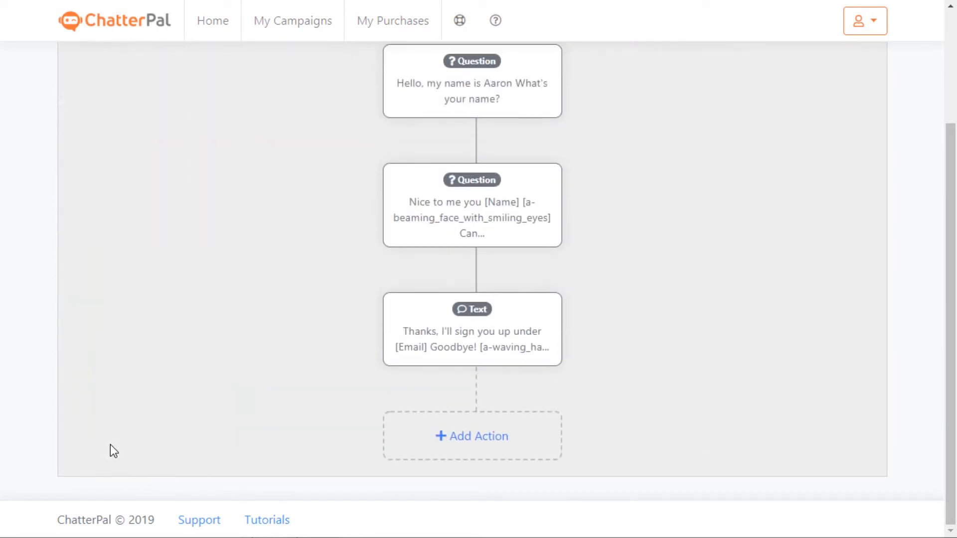
- Start a new Buttons action at the end of the dialog with the message "What's your favorite color?"
left_click(474, 437)
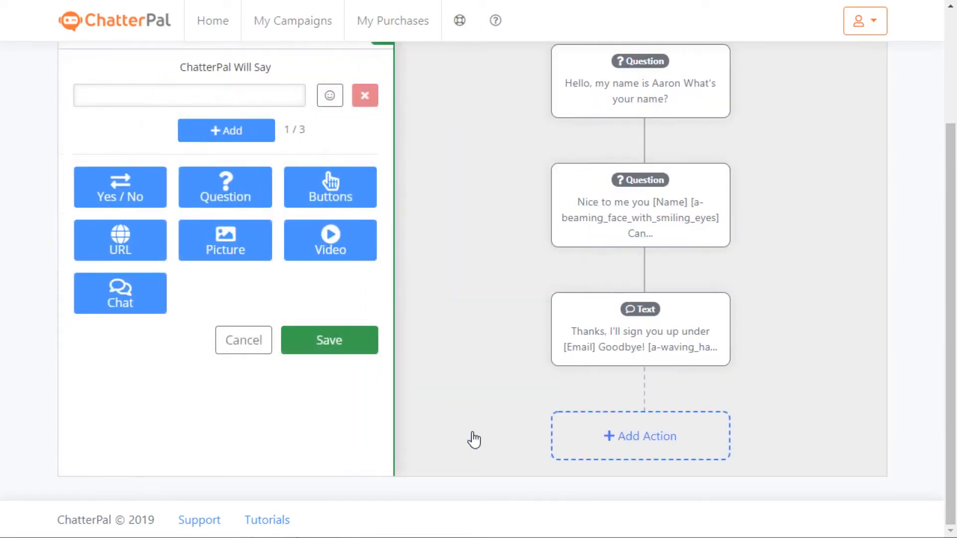
left_click(341, 197)
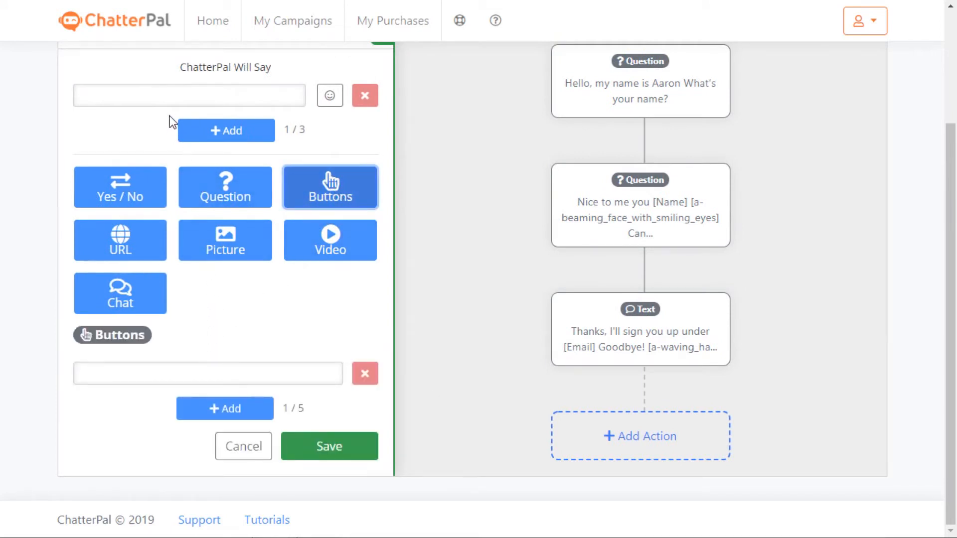
left_click(170, 96)
type("Wha")
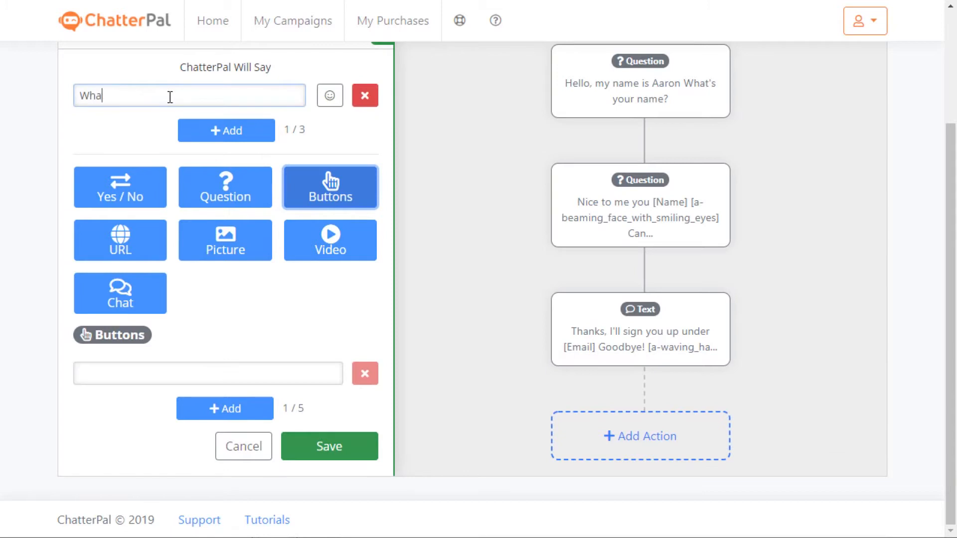
type("t's your favoirte co")
key("BackSpace")
key("BackSpace")
key("BackSpace")
type("rite color?")
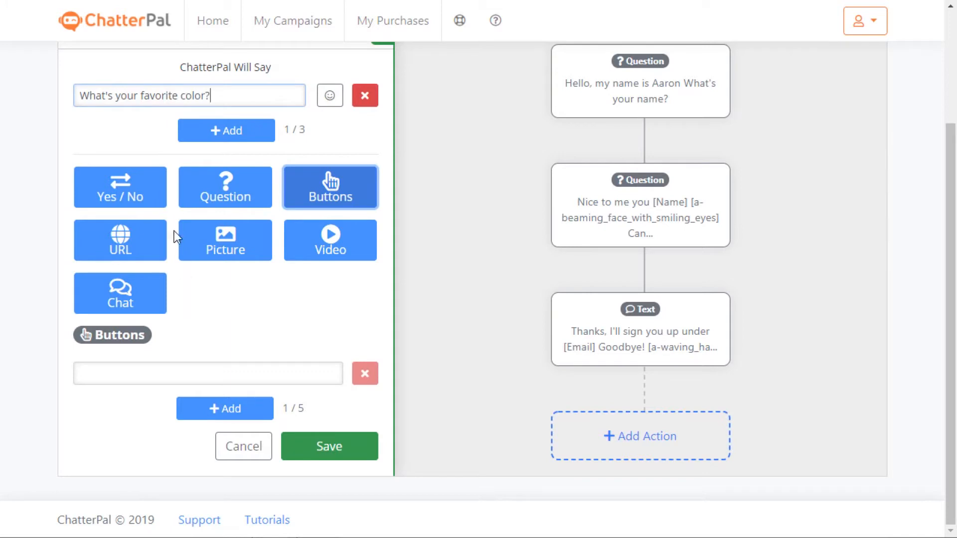
- Give the favorite color question the button options Red, Green and Blue, and save the action
left_click(191, 378)
type("Red")
left_click(210, 406)
type("Green")
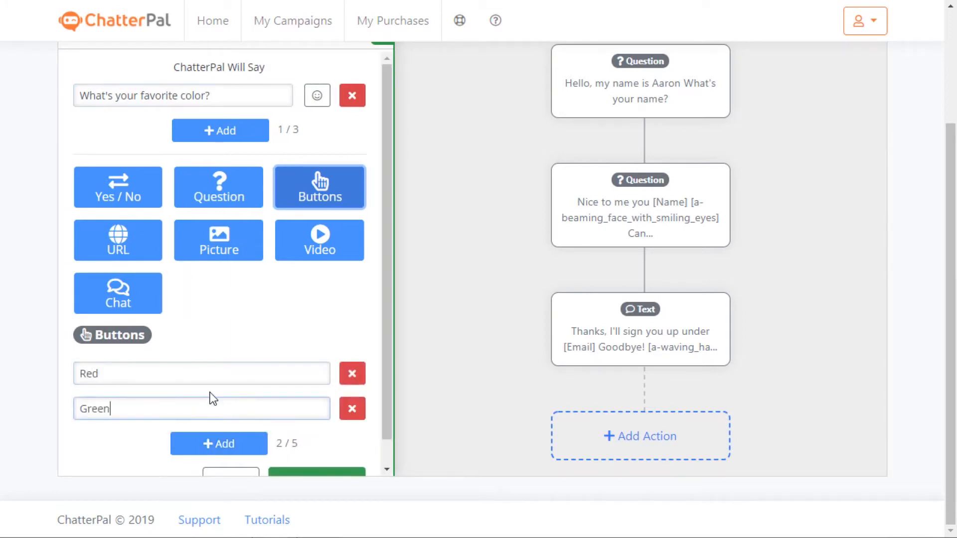
scroll(210, 401, "down", 1)
left_click(204, 416)
type("Blue")
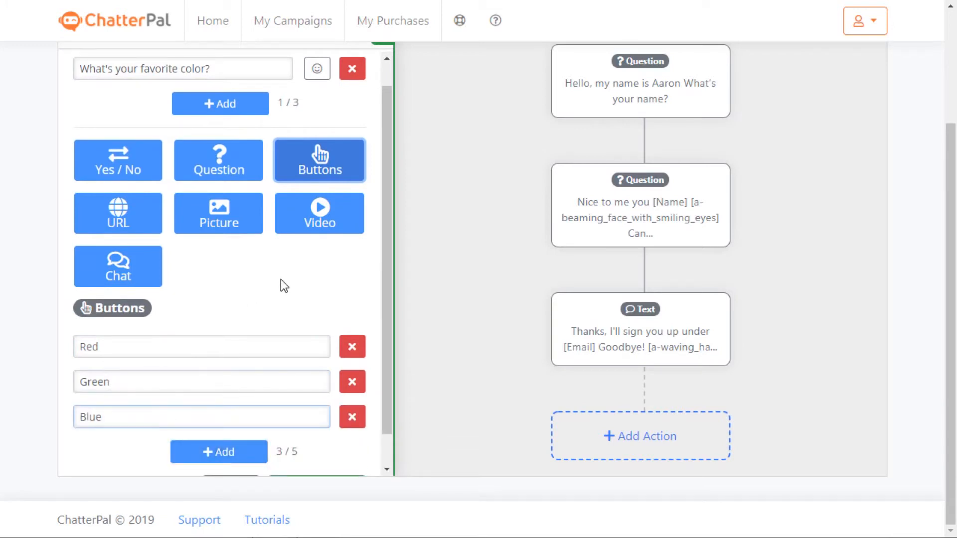
scroll(281, 302, "down", 1)
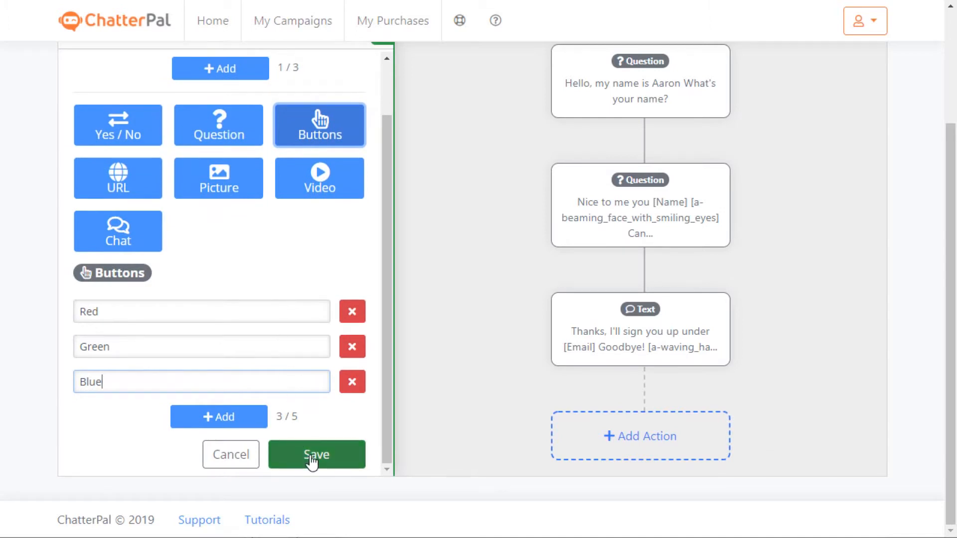
left_click(312, 454)
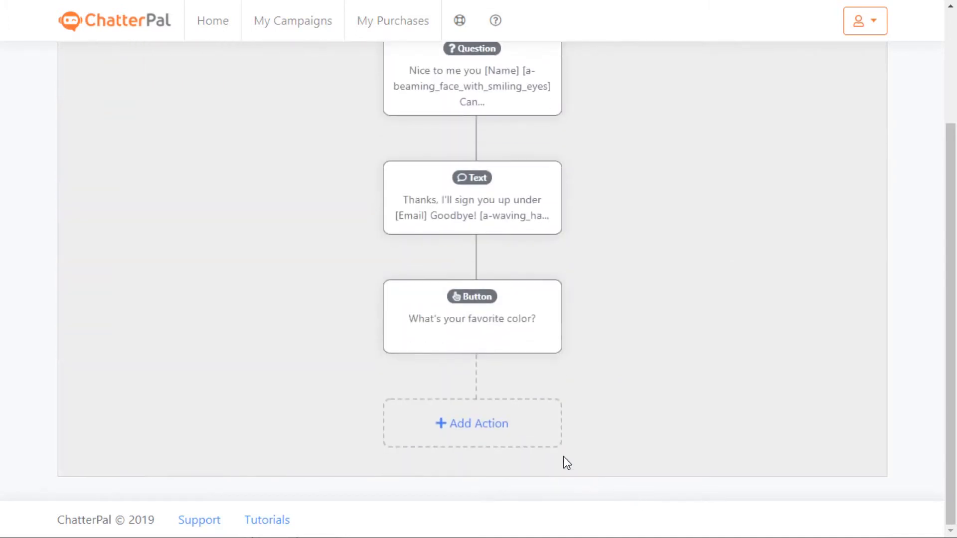
left_click(496, 436)
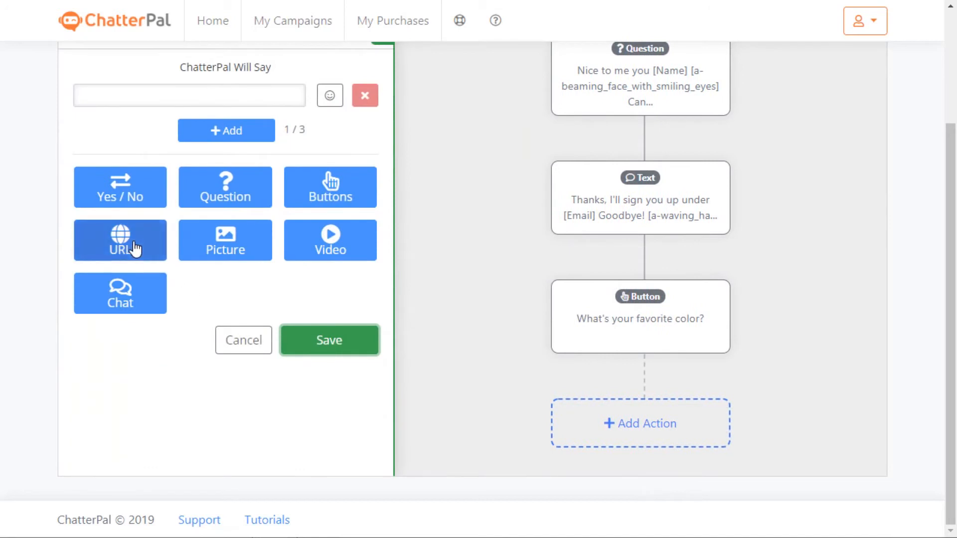
left_click(135, 247)
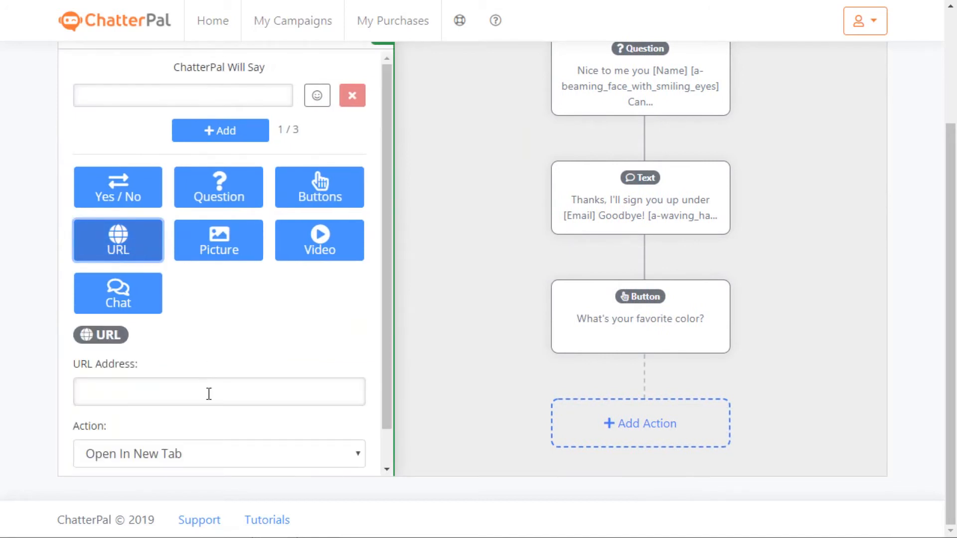
scroll(209, 393, "down", 1)
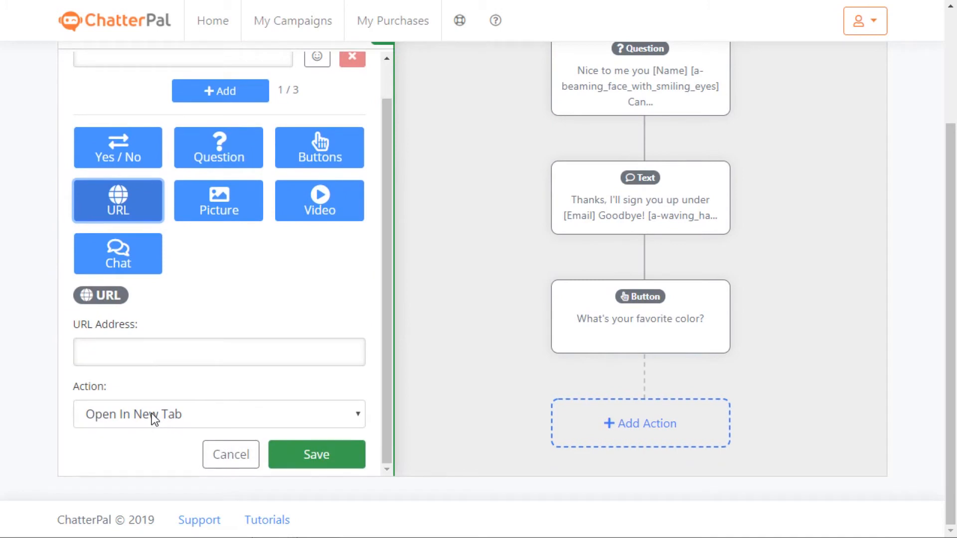
left_click(145, 362)
type("http://www..storesite.com")
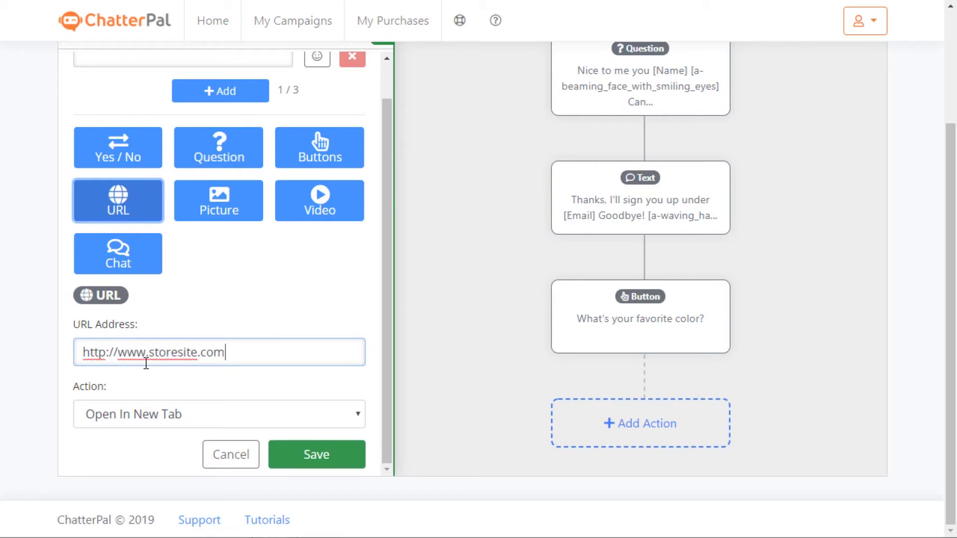
left_click(190, 413)
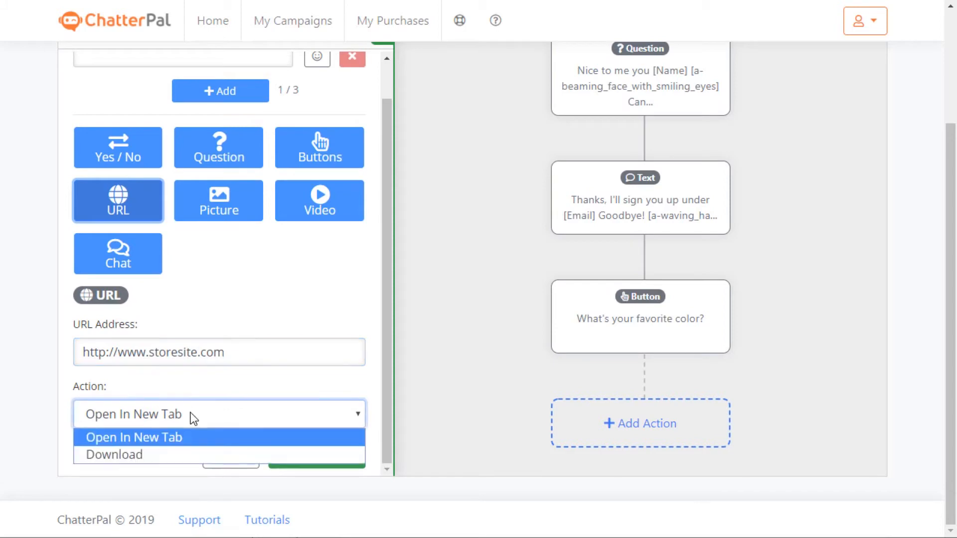
left_click(146, 453)
left_click(244, 358)
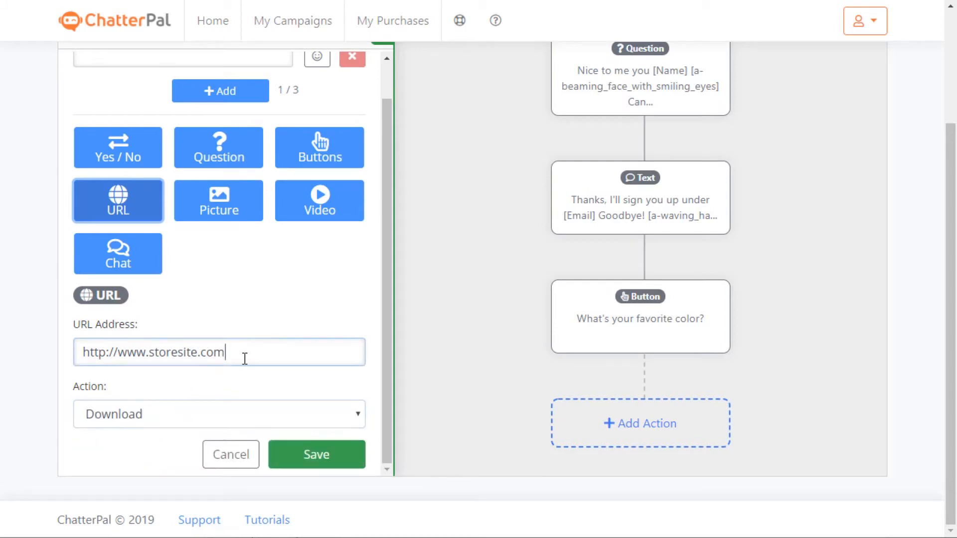
type("/ebook.pdf")
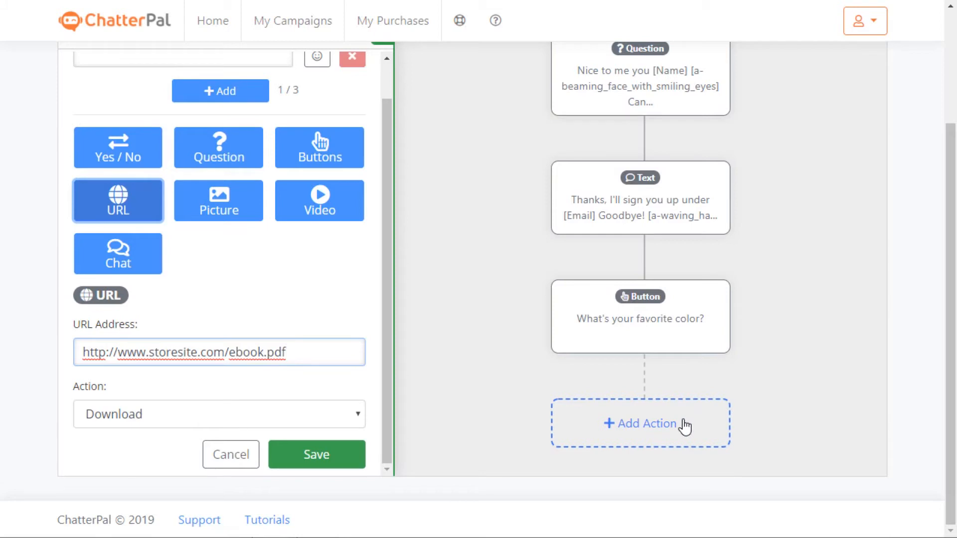
- Try a Picture action with kitten.jpg uploaded, switch it to Video, and cancel the new action
left_click(214, 200)
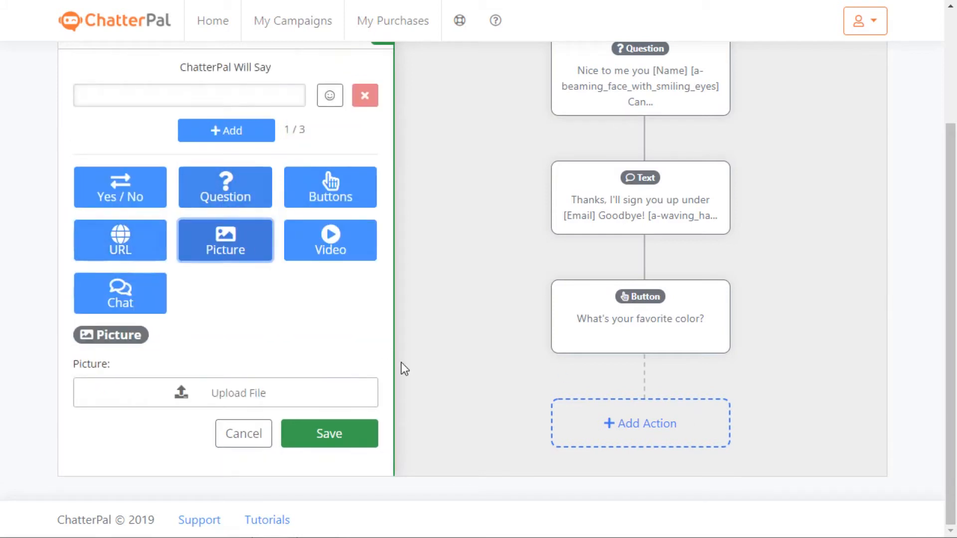
left_click(262, 398)
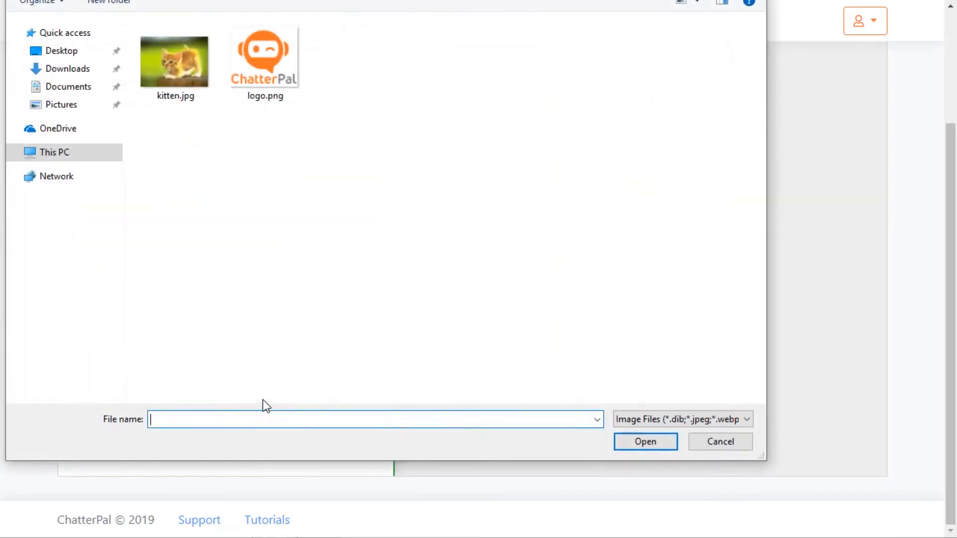
double_click(169, 57)
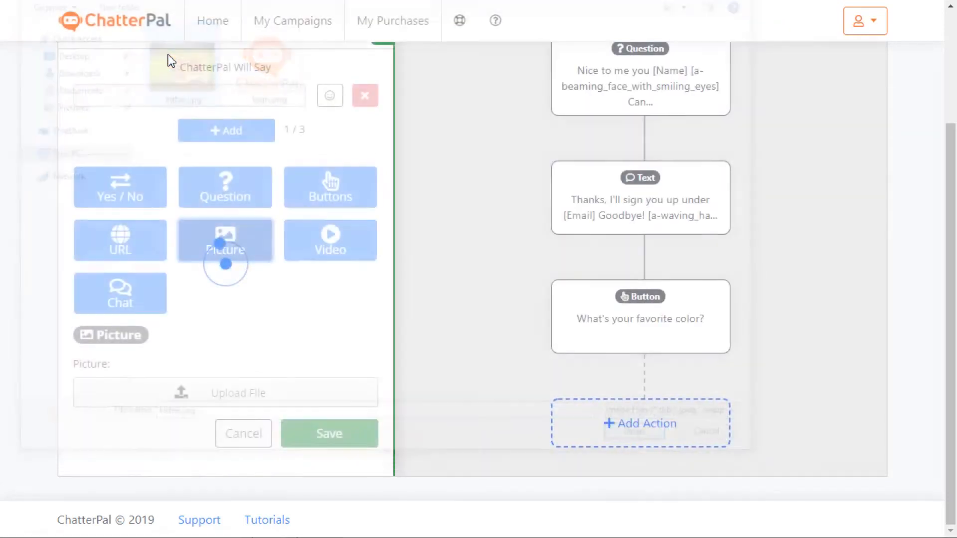
scroll(335, 297, "down", 3)
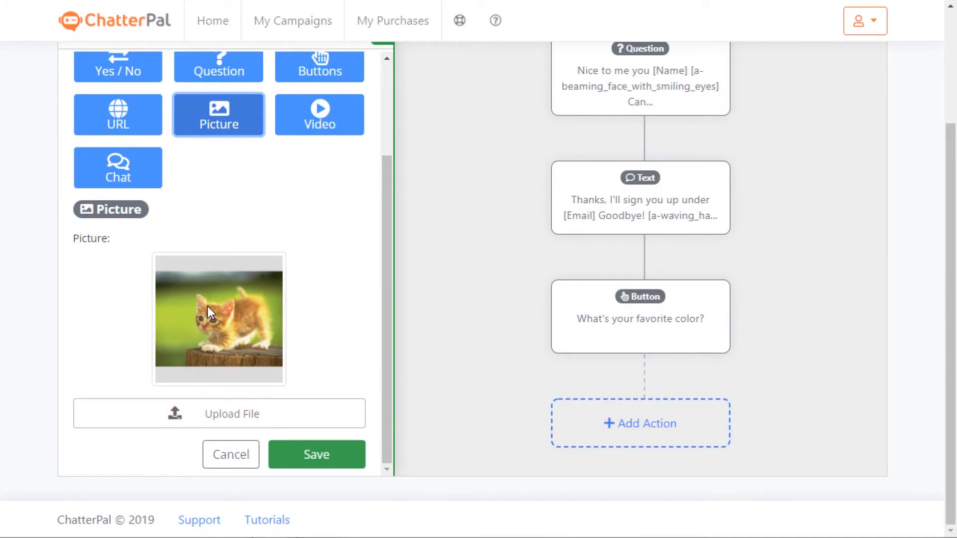
left_click(324, 124)
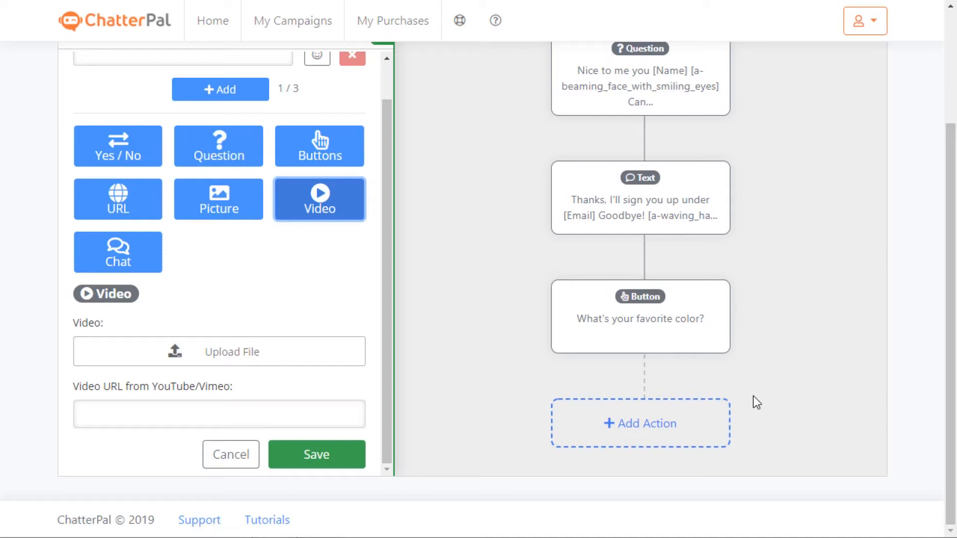
left_click(231, 454)
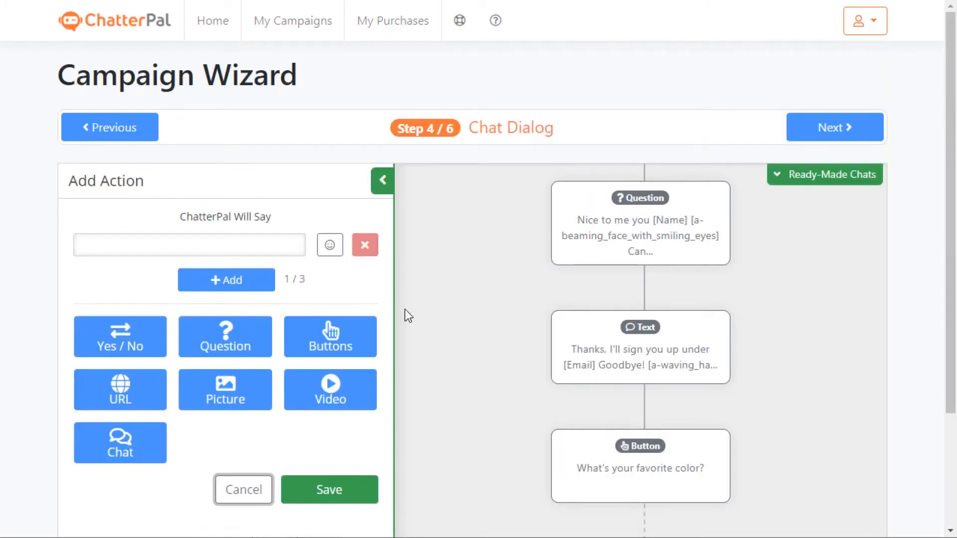
- Make the new action a Chat action and review its Prompt, No Match and Finished texts
left_click(146, 451)
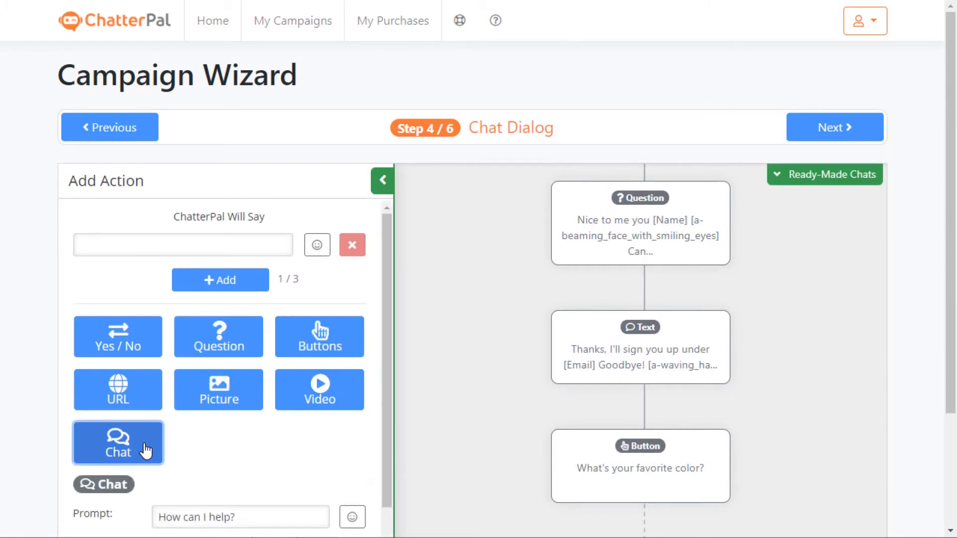
scroll(332, 374, "down", 3)
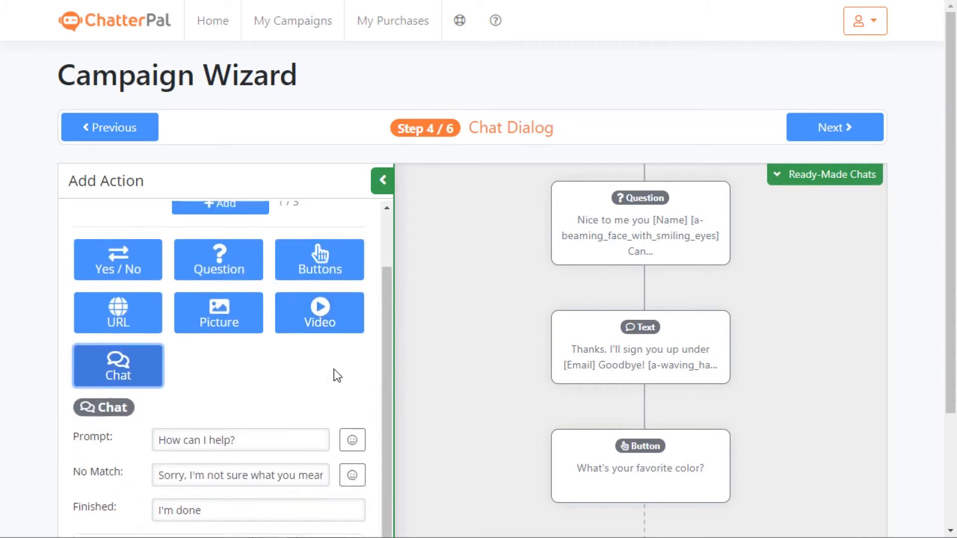
scroll(331, 367, "up", 3)
scroll(244, 328, "down", 3)
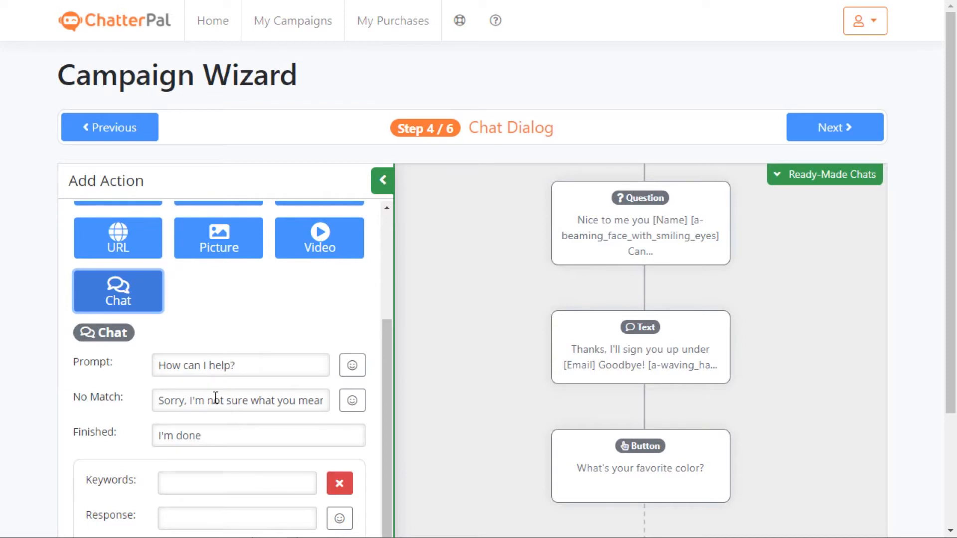
left_click(175, 399)
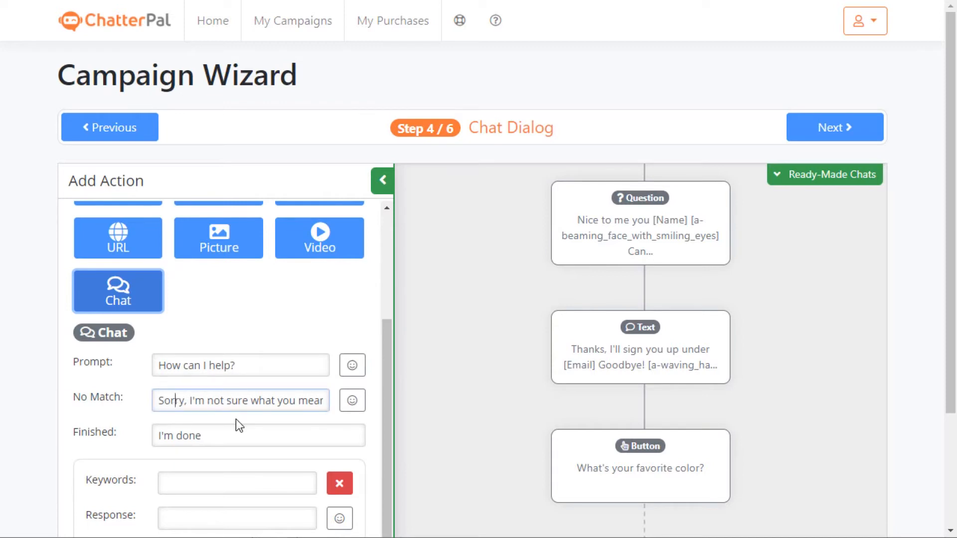
key("End")
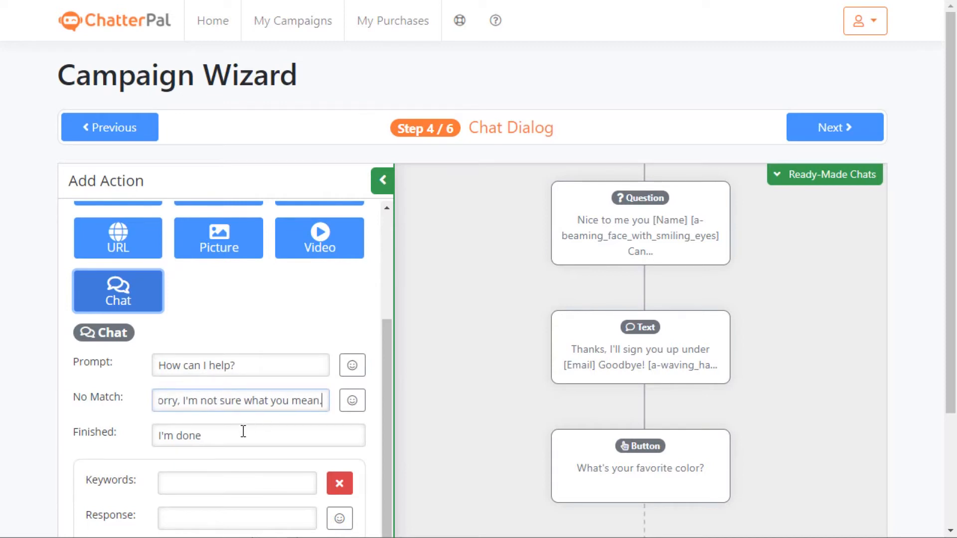
left_click(232, 435)
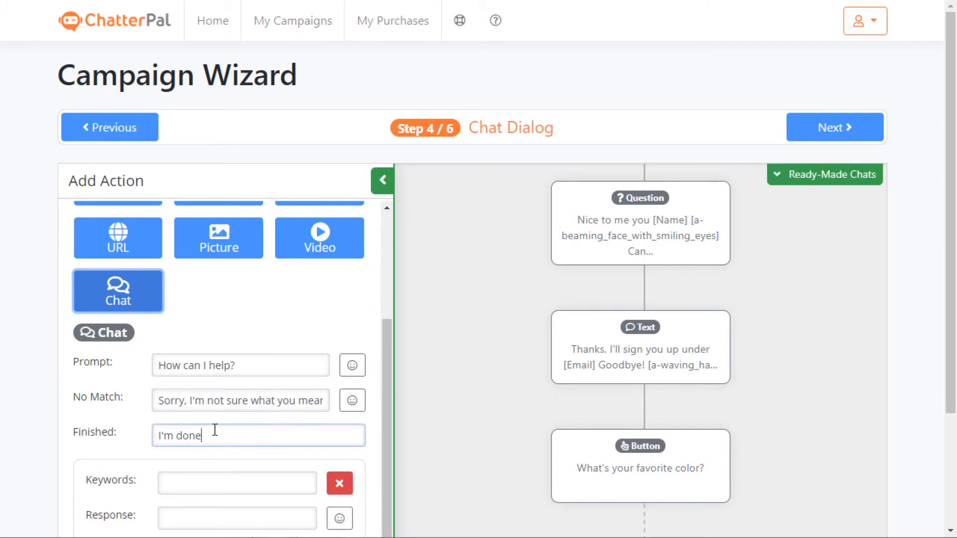
scroll(615, 405, "down", 3)
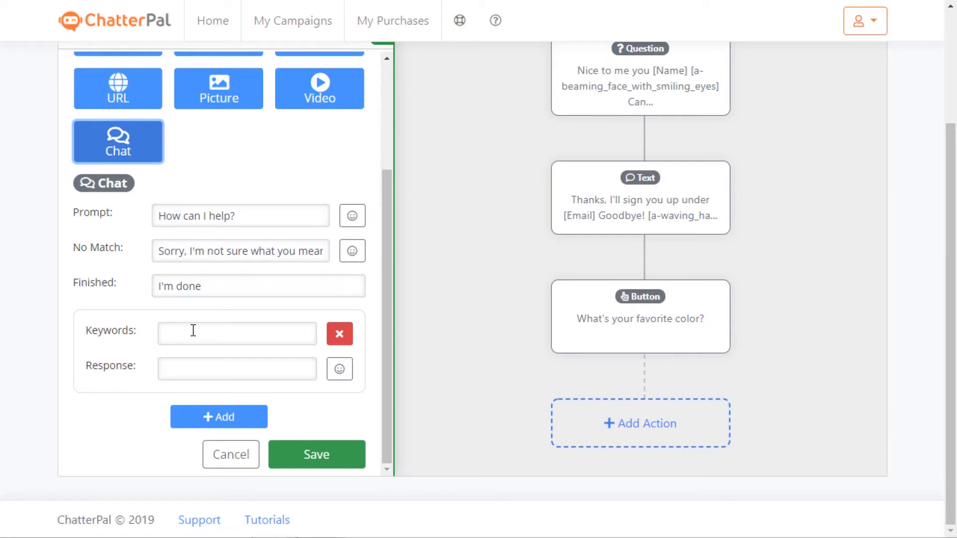
- Set the first keywords to "schedule,when,what time" with the response "it's at 12pm on June 21st"
left_click(197, 334)
type("schedu")
key("BackSpace")
key("BackSpace")
type("edule,when,wh")
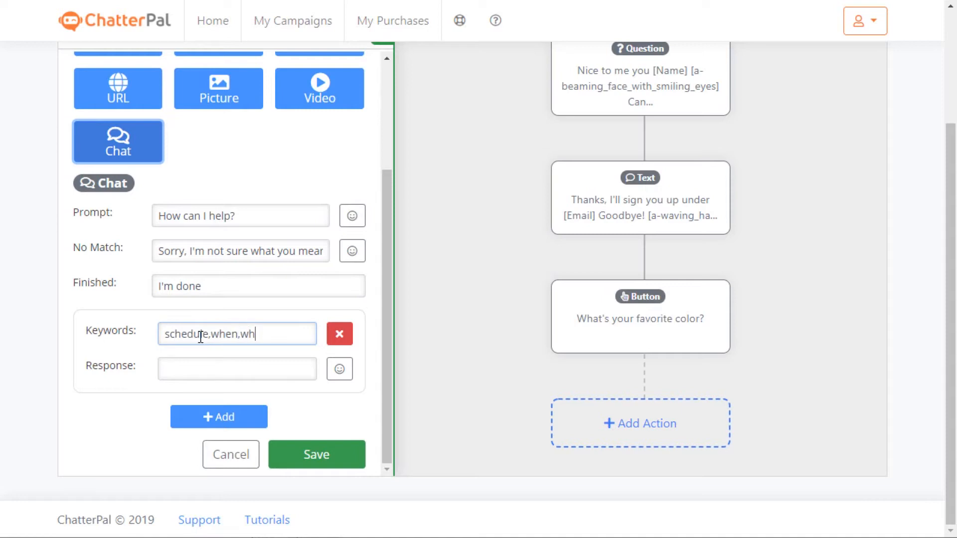
type("at time")
left_click(244, 366)
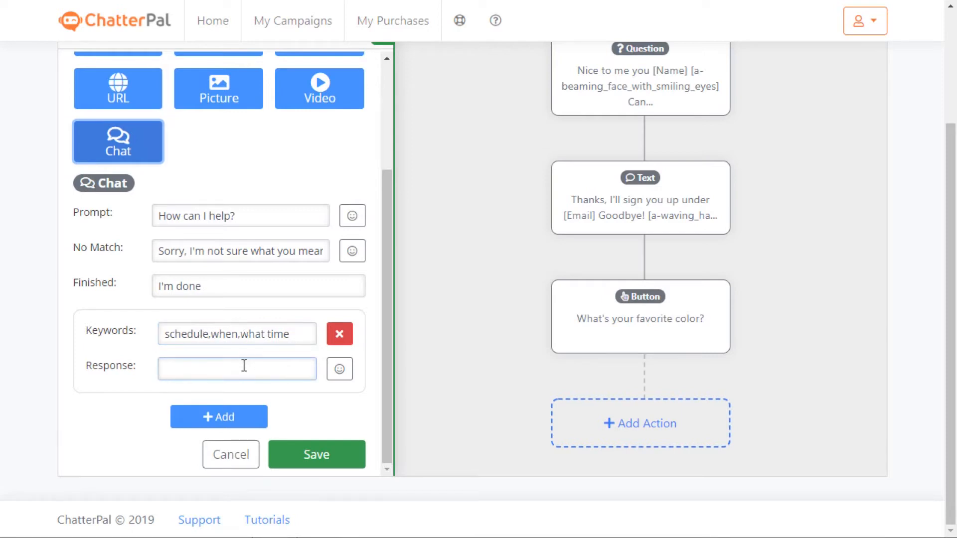
type("it's at 12pm on June 21st")
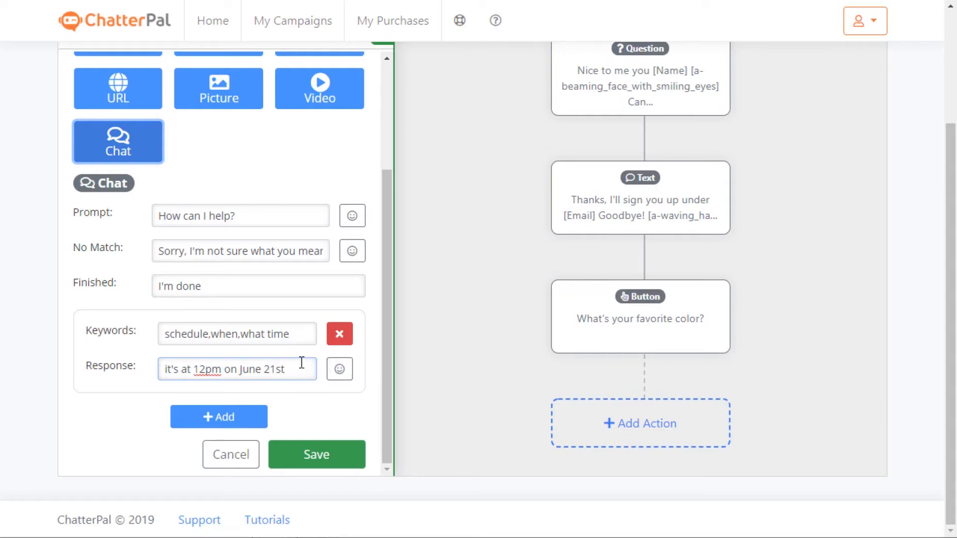
- Add a second keyword set "how much,cost,money" with the response "it costs $25 to register"
left_click(238, 418)
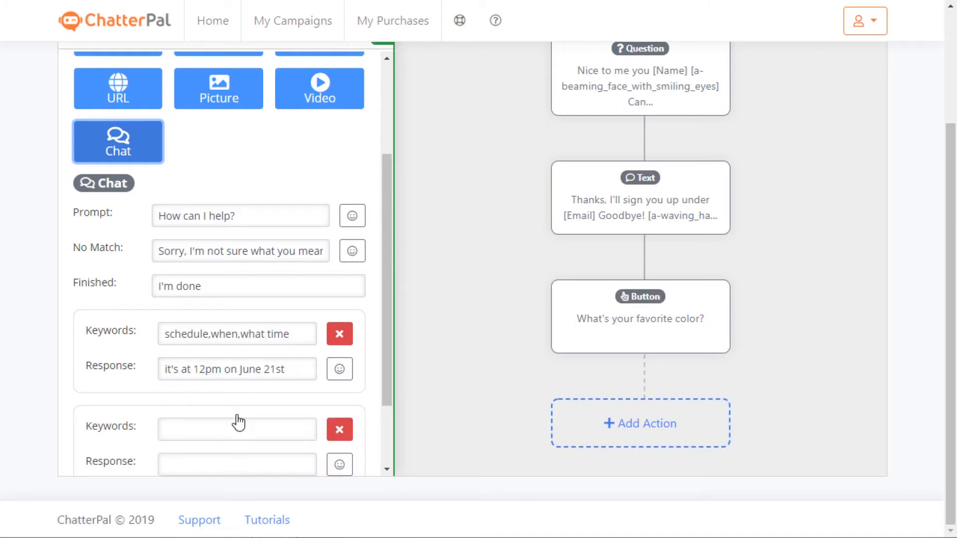
scroll(227, 409, "down", 2)
left_click(190, 361)
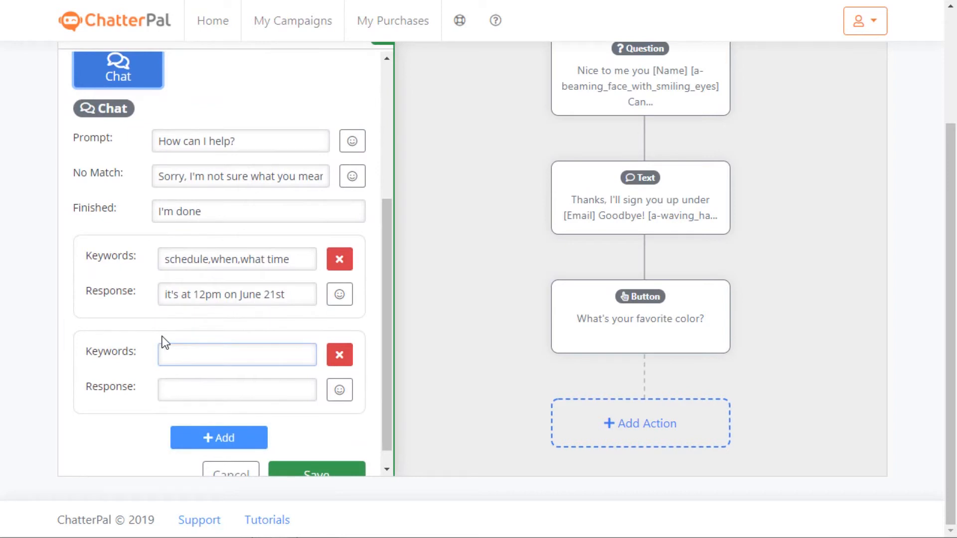
type("how muhch, cost,money")
left_click(223, 389)
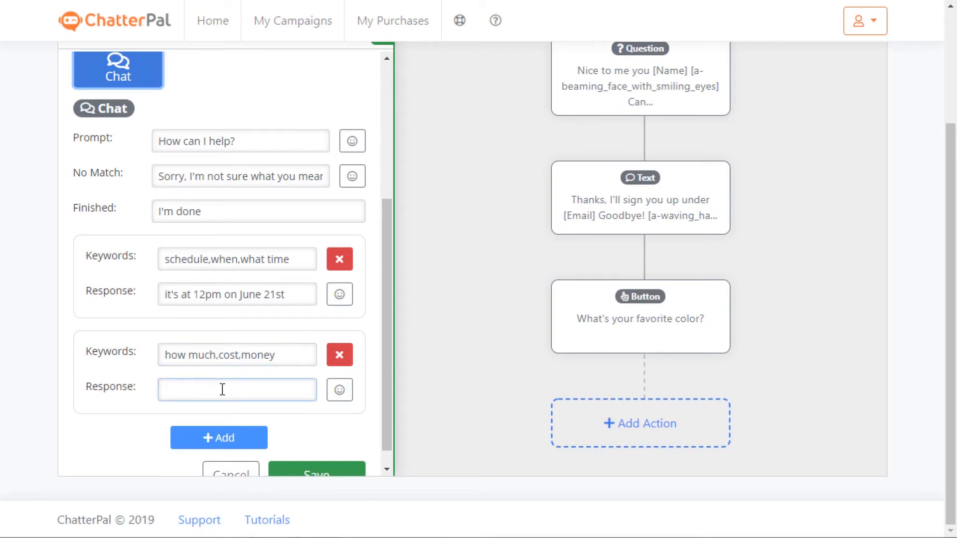
type("it costs $25 to register")
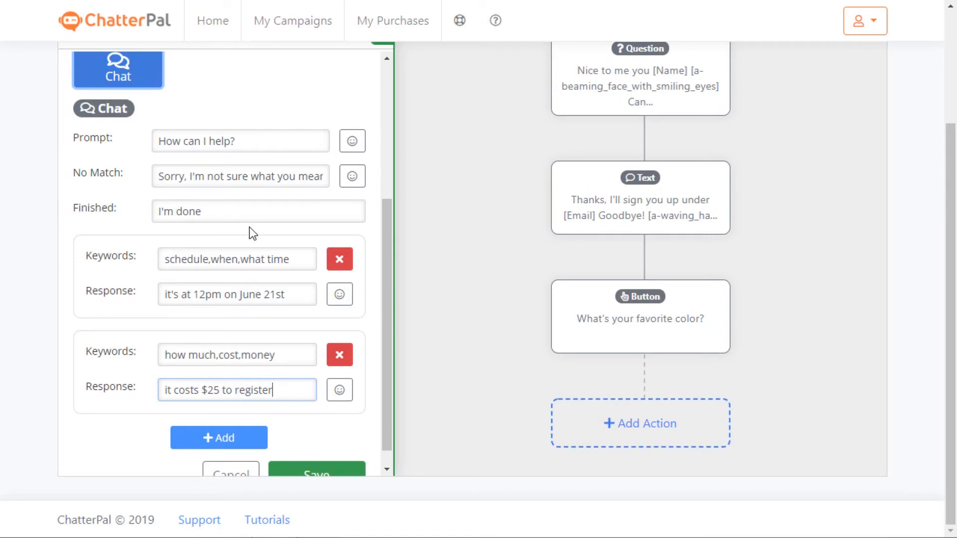
- Save the Chat action with its two keyword sets and look over the end of the dialog flow
scroll(367, 393, "down", 1)
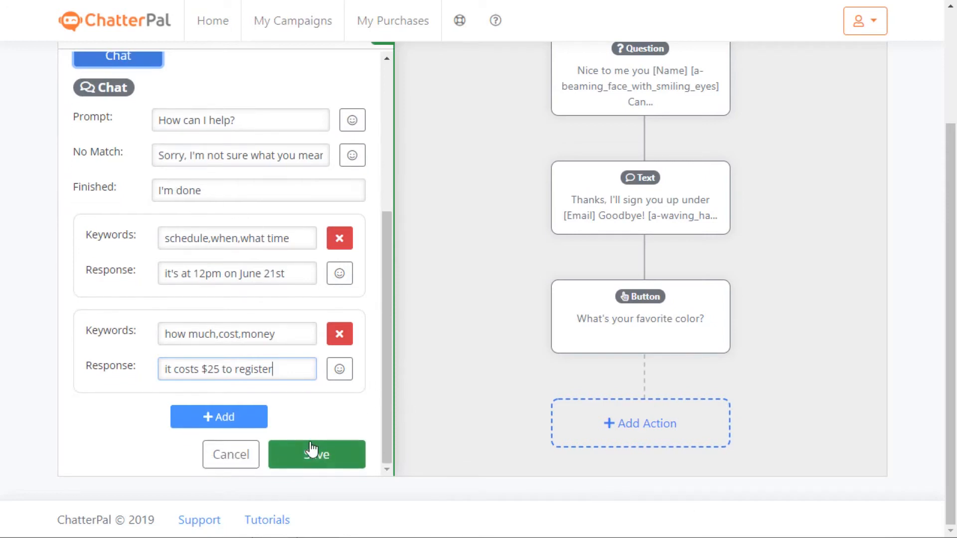
left_click(314, 451)
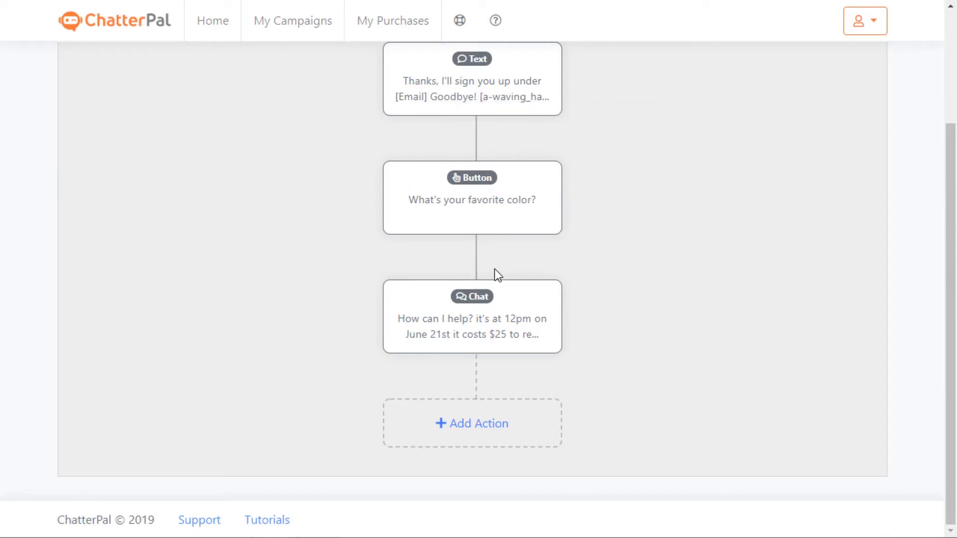
scroll(496, 271, "up", 3)
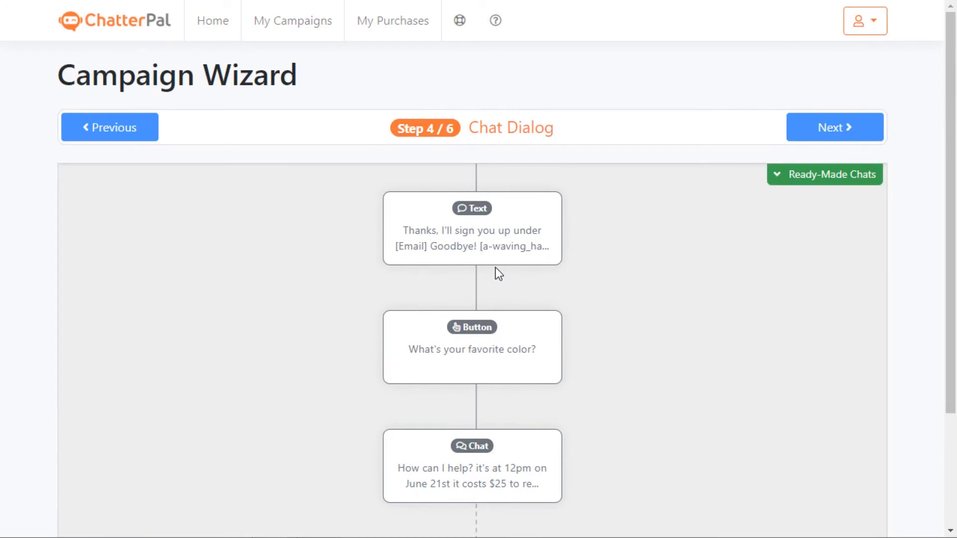
scroll(487, 277, "down", 3)
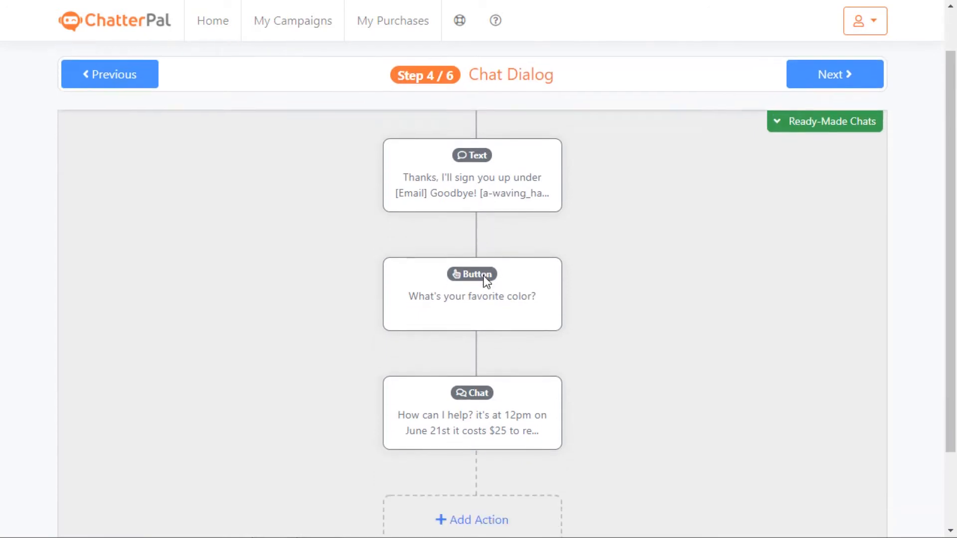
scroll(504, 329, "up", 3)
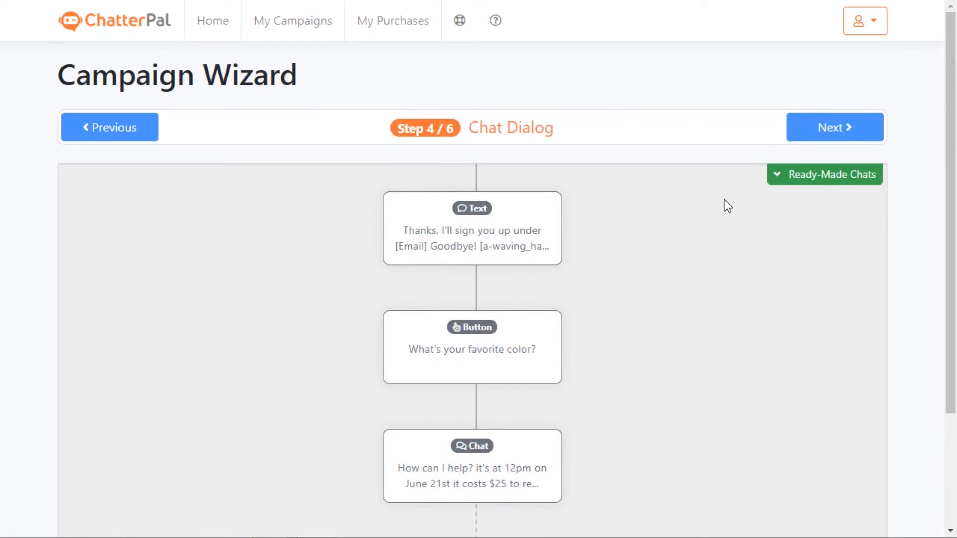
- Compare the Spokeperson and Standard ready-made chats and load the Standard "Offer a Discount" chat
left_click(835, 178)
scroll(831, 181, "down", 1)
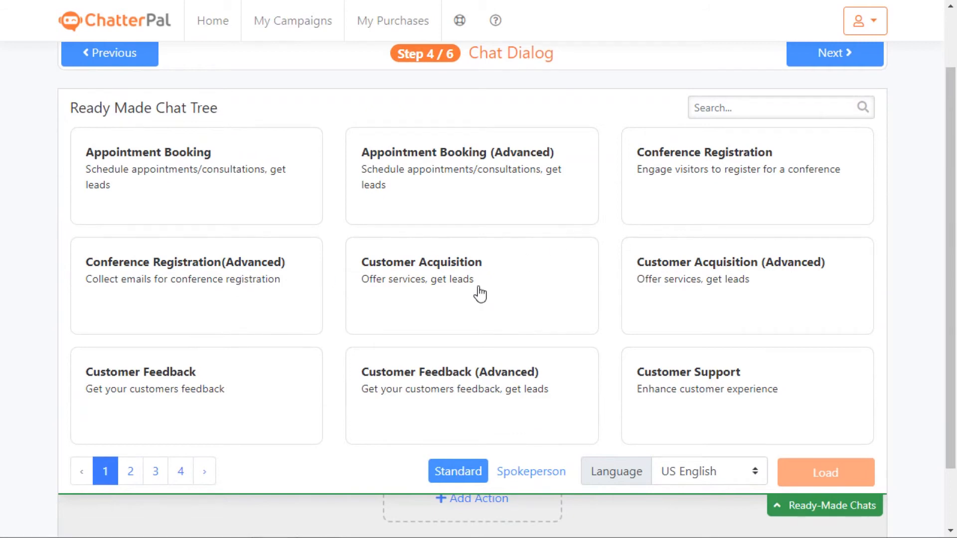
left_click(531, 473)
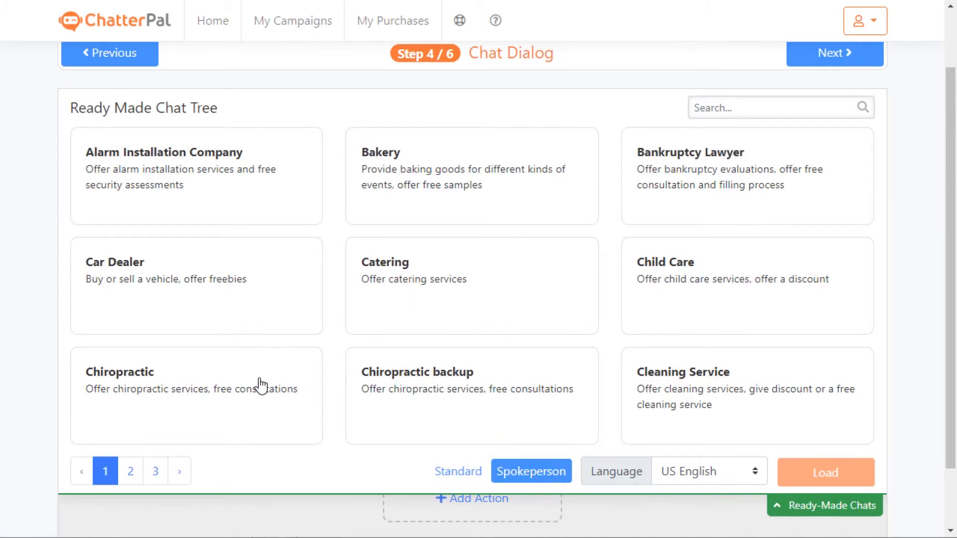
left_click(459, 472)
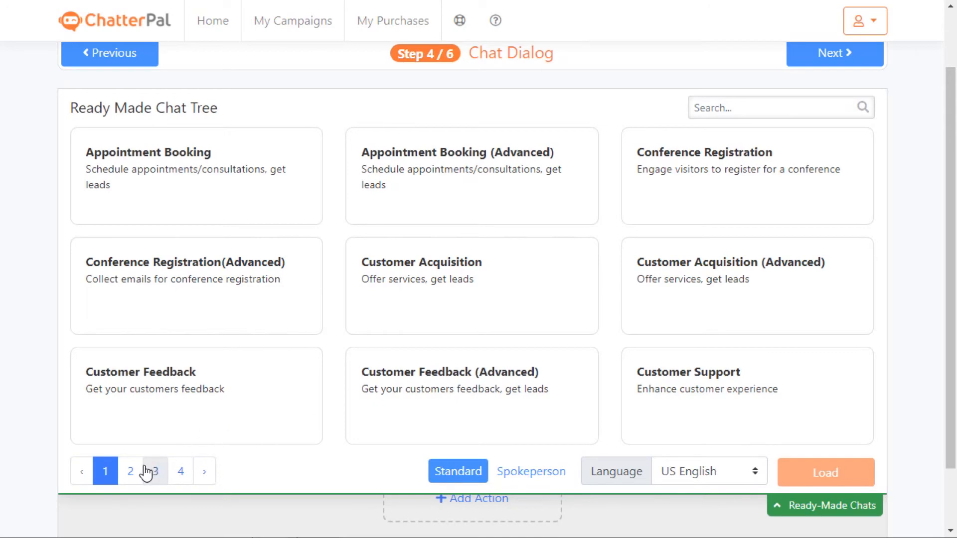
left_click(130, 472)
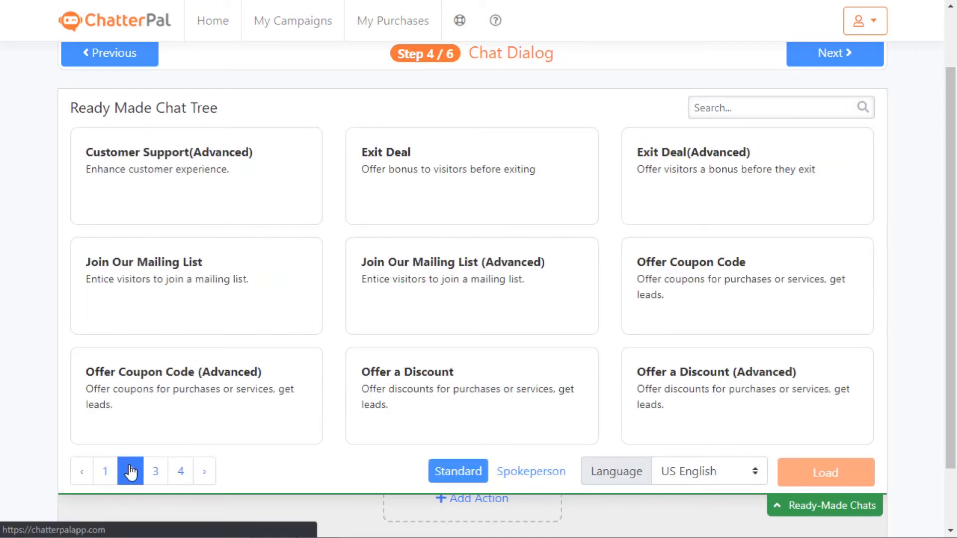
left_click(445, 388)
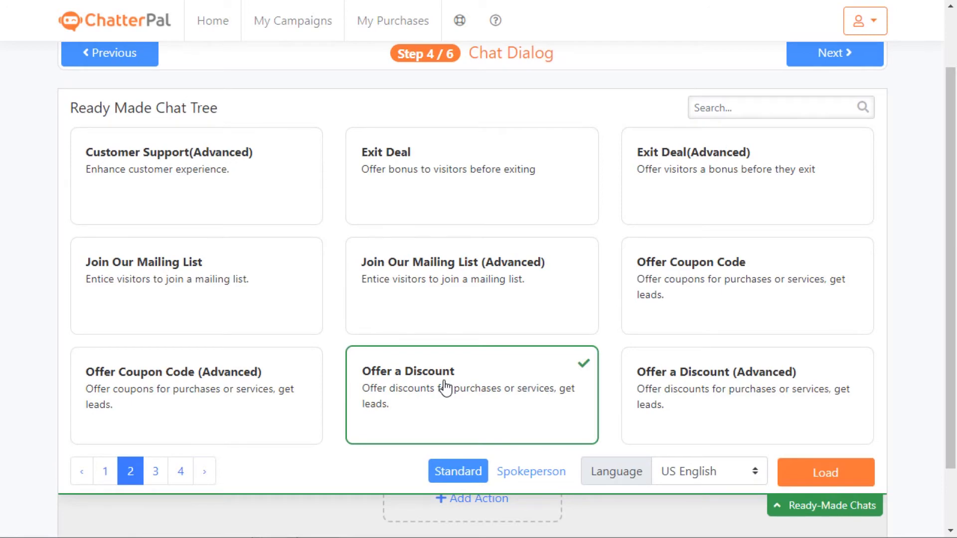
left_click(844, 474)
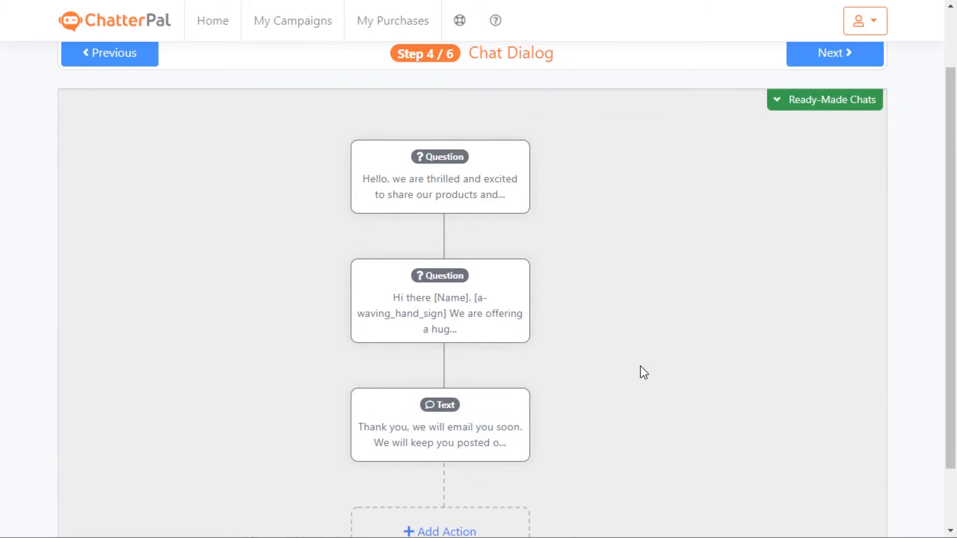
- Go through the loaded actions and replace AVATAR in the first question's "My name is" line with a first name
left_click(449, 260)
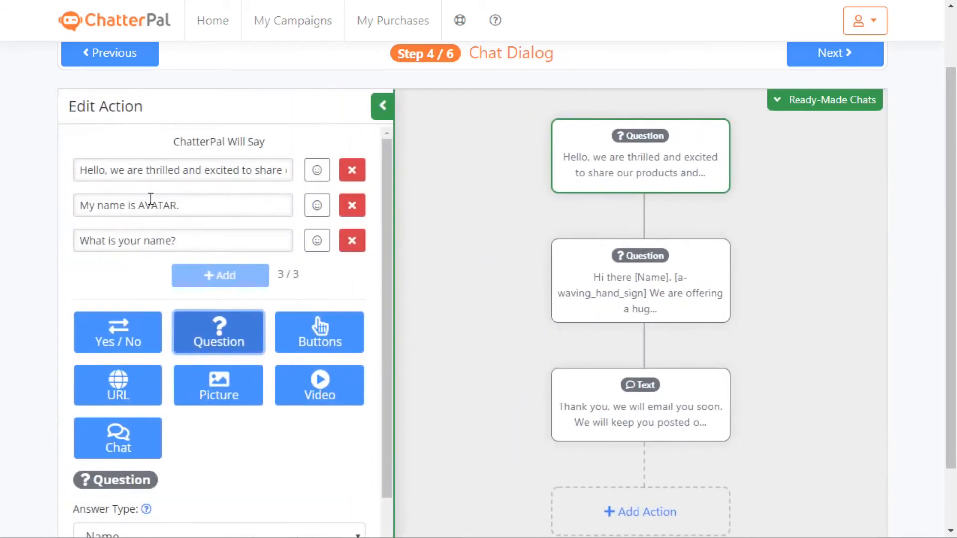
left_click(622, 295)
left_click(631, 391)
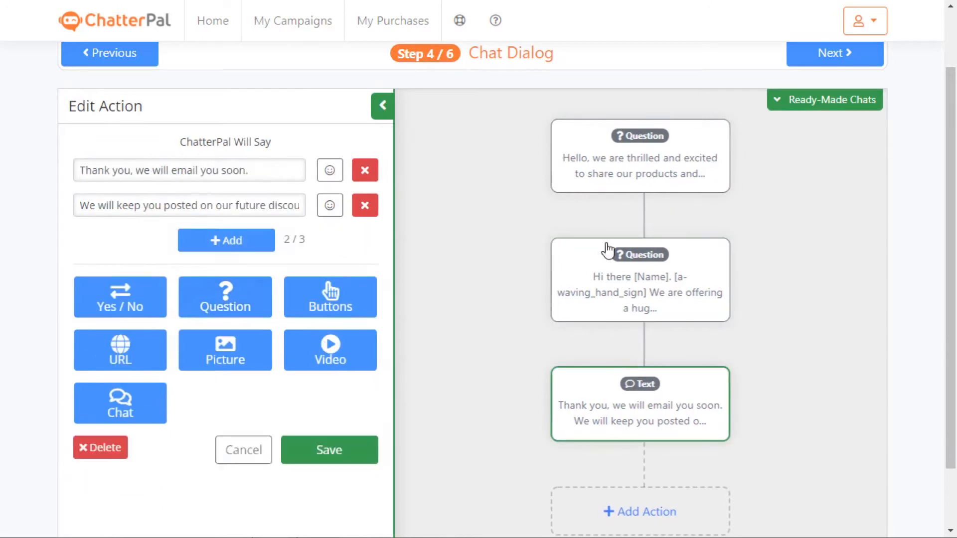
left_click(616, 184)
left_click_drag(140, 205, 180, 205)
type("Joe")
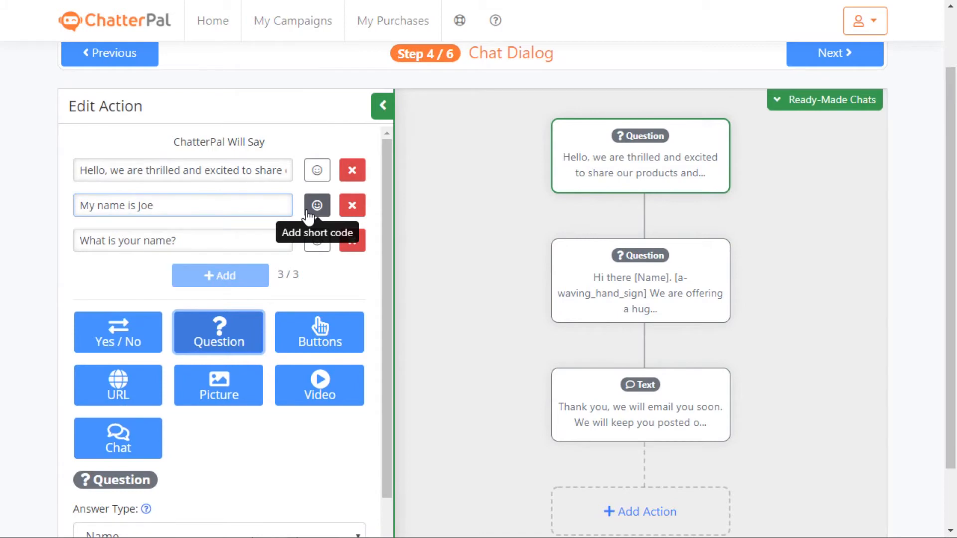
left_click(614, 278)
left_click(622, 395)
scroll(695, 324, "down", 2)
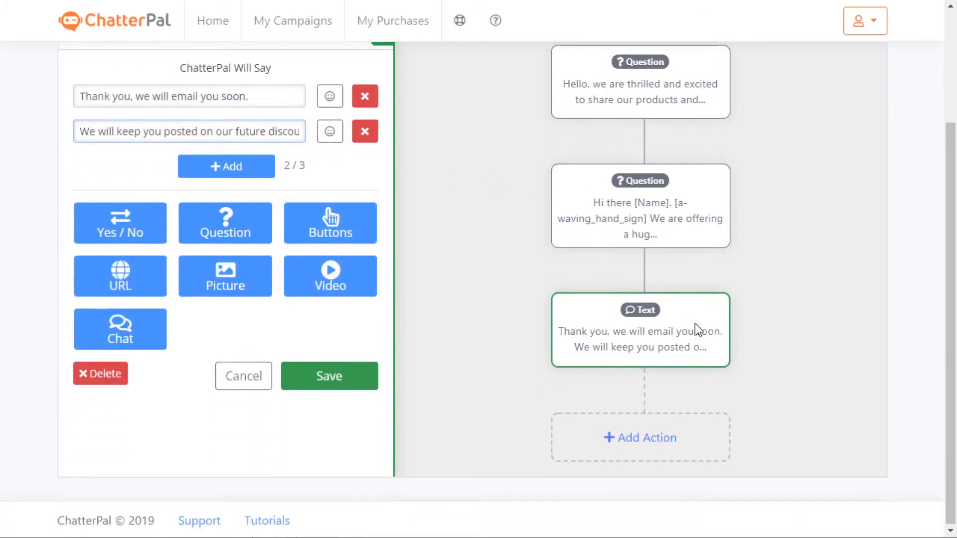
- Replace the dialog with the ready-made Standard chat "Offer a Discount (Advanced)"
scroll(704, 313, "up", 3)
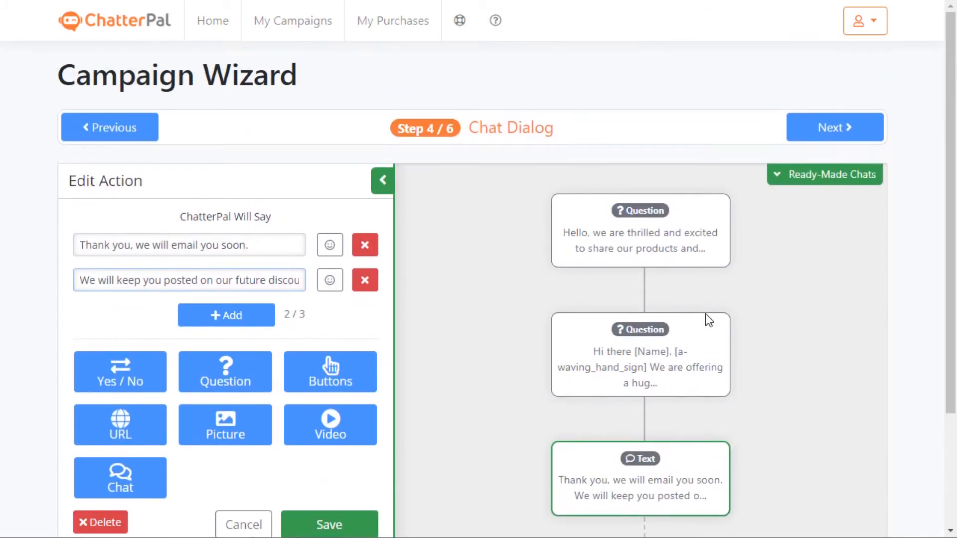
left_click(828, 174)
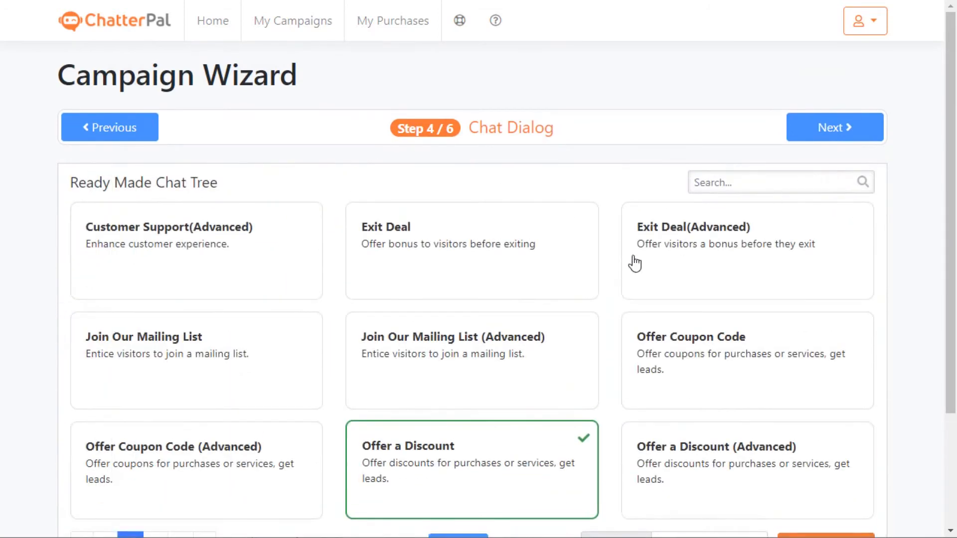
scroll(628, 349, "down", 2)
left_click(710, 391)
left_click(800, 472)
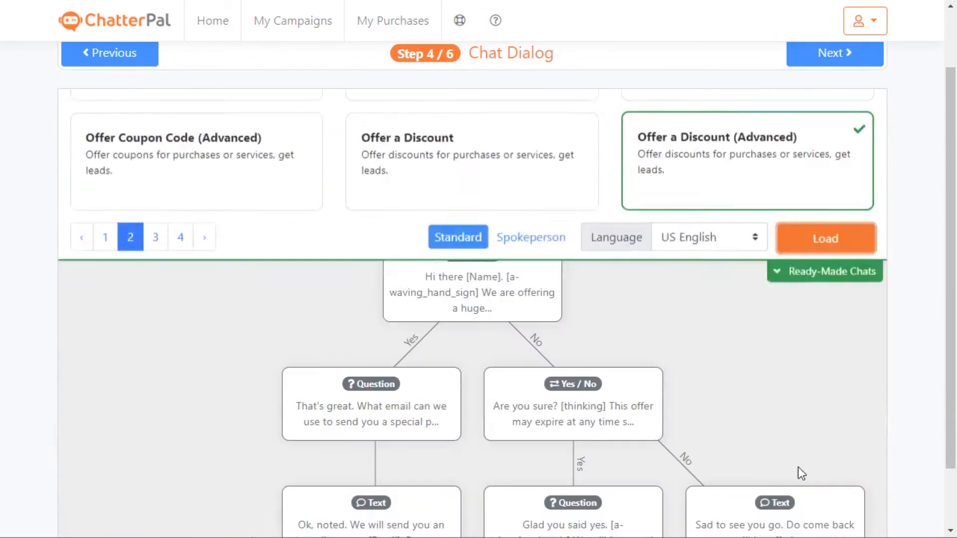
- Examine the advanced chat's Yes/No branches, its opening question and the "Sad to see you go" text action, then close the editor
left_click_drag(718, 275, 704, 167)
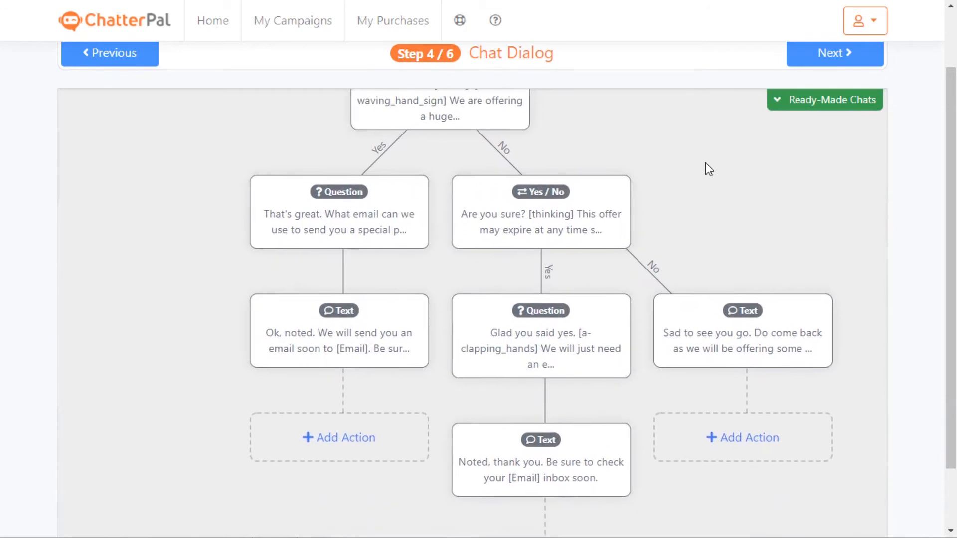
left_click_drag(736, 207, 726, 363)
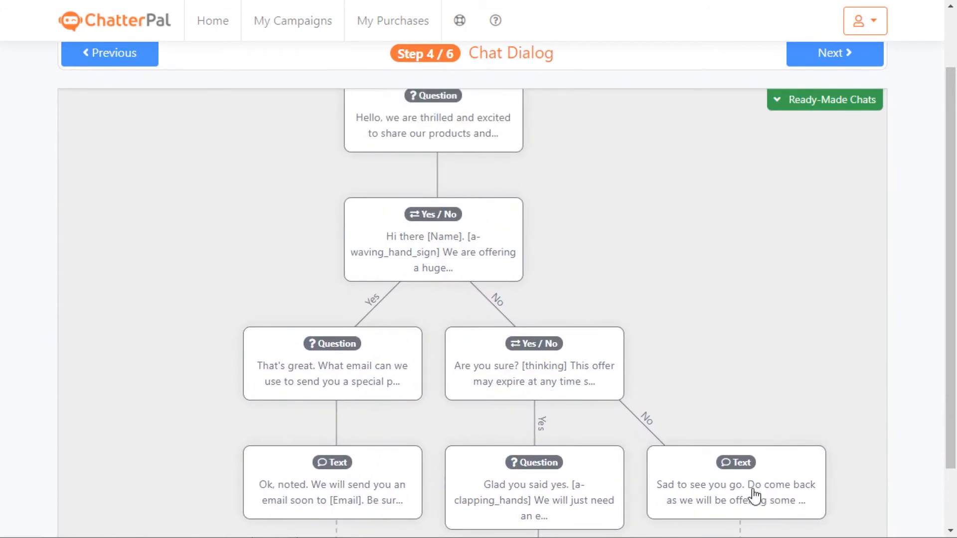
left_click_drag(701, 342, 697, 168)
left_click_drag(712, 245, 709, 395)
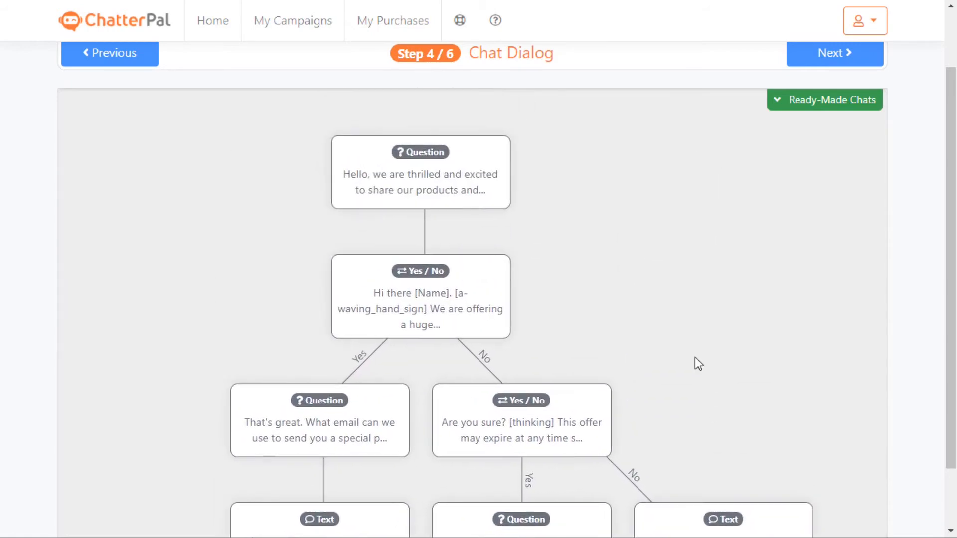
left_click(436, 209)
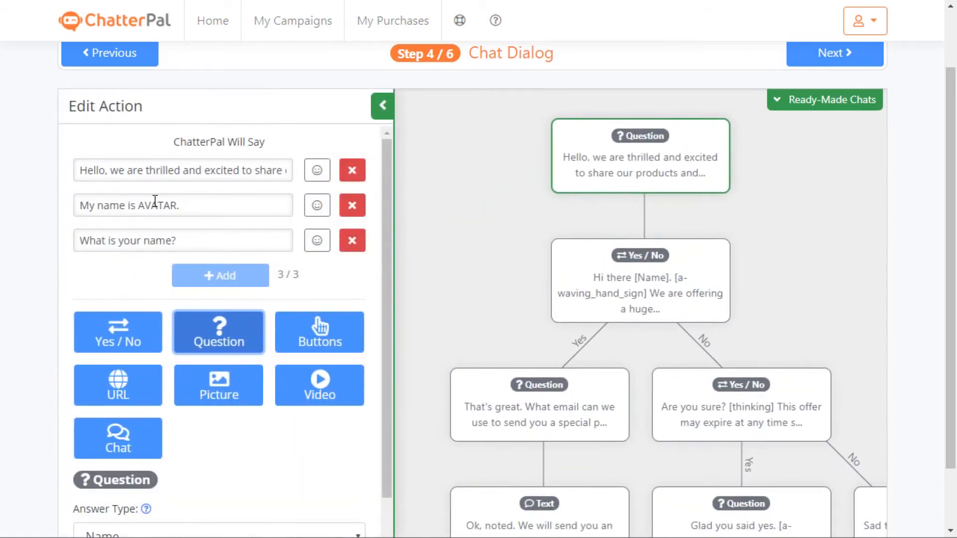
left_click_drag(816, 292, 754, 145)
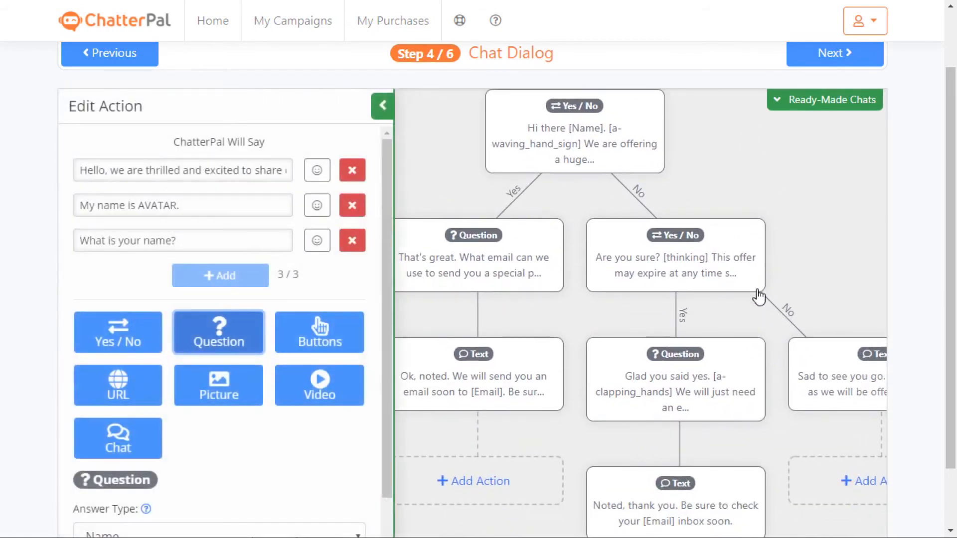
left_click(830, 383)
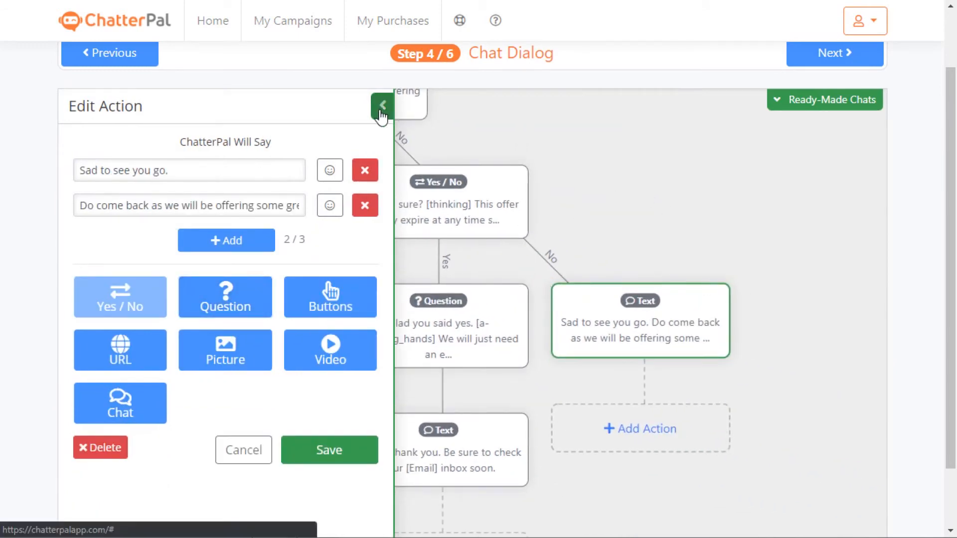
left_click(257, 459)
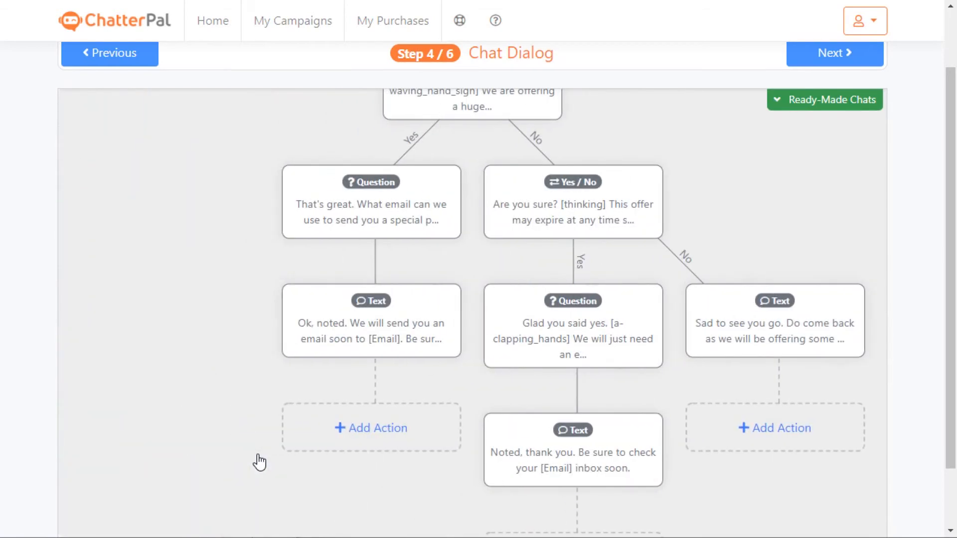
- Load the ready-made Spokeperson chat "Event Planner" and look through its whole dialog tree
left_click(844, 99)
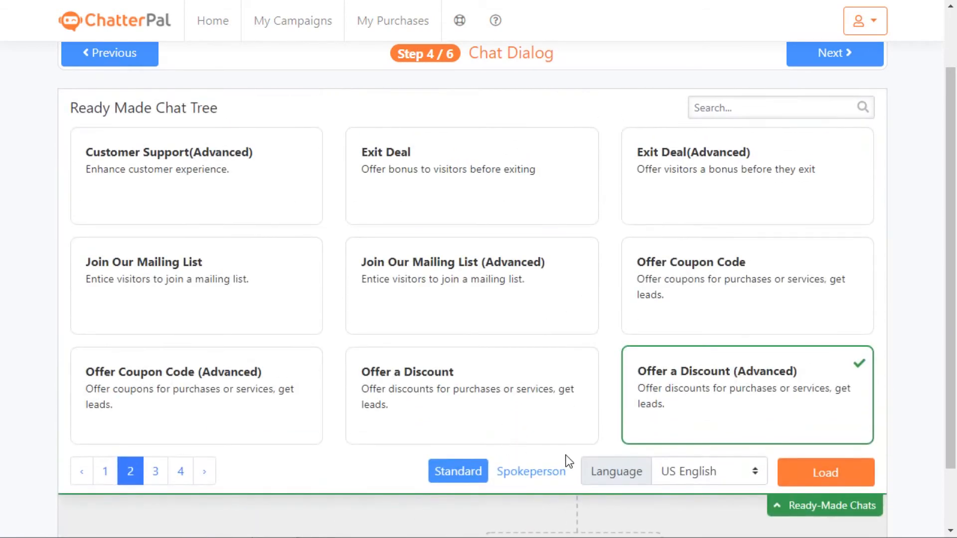
left_click(538, 473)
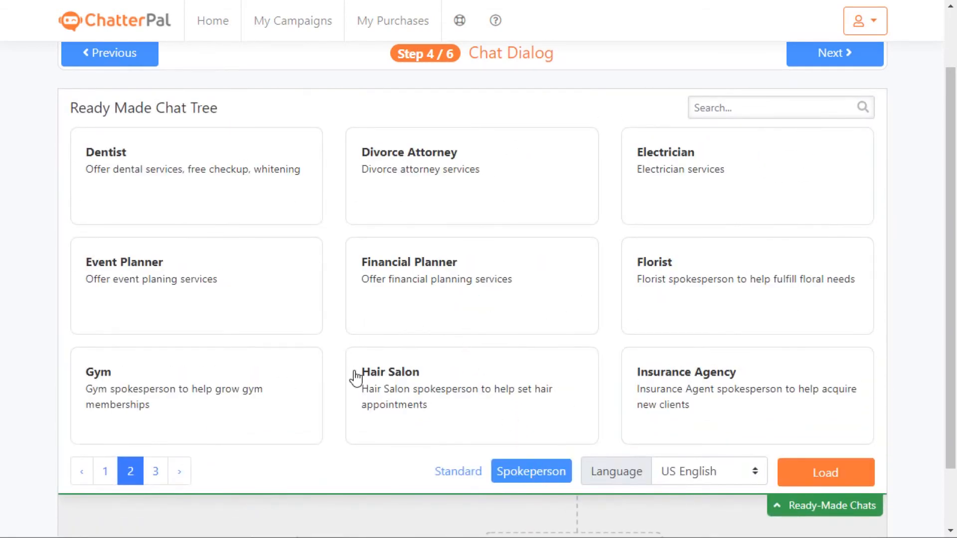
left_click(192, 307)
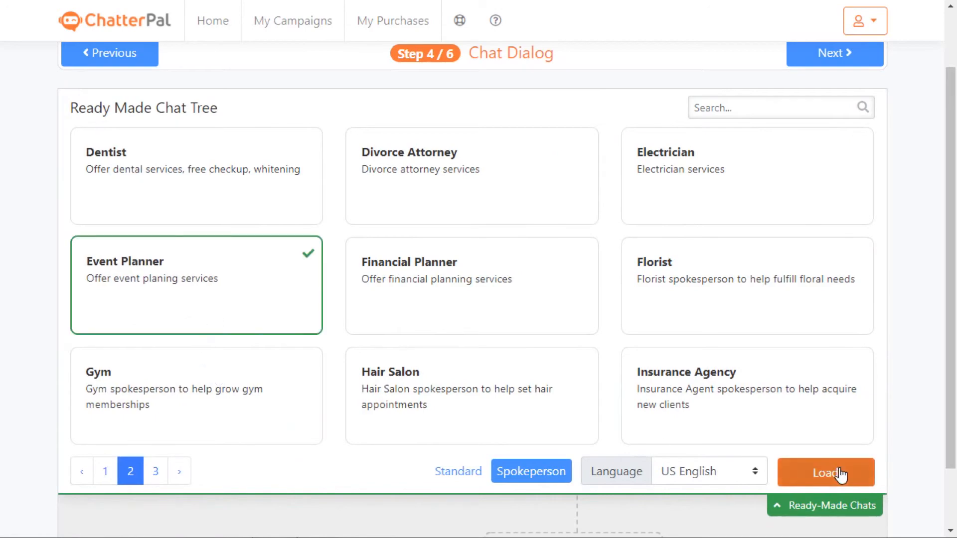
left_click(824, 473)
scroll(657, 406, "down", 8)
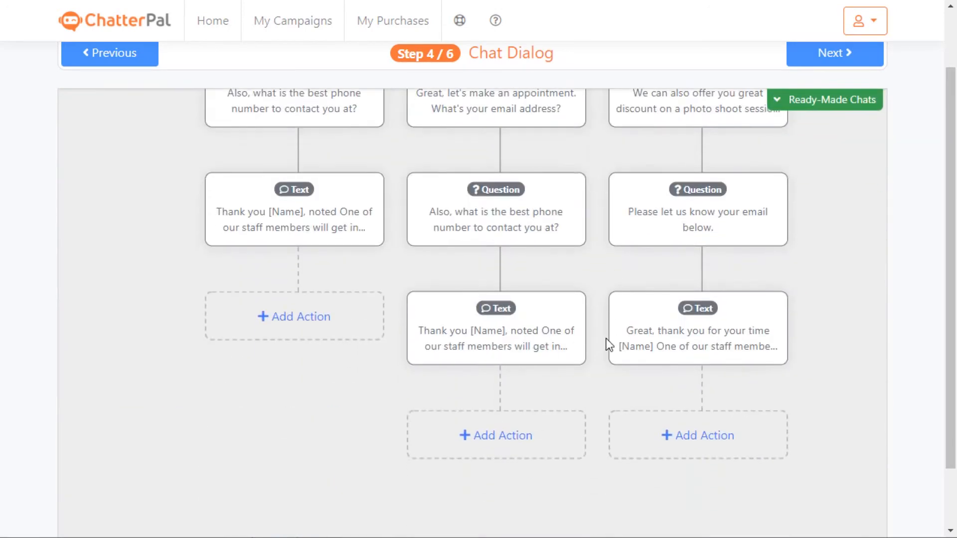
scroll(551, 393, "up", 10)
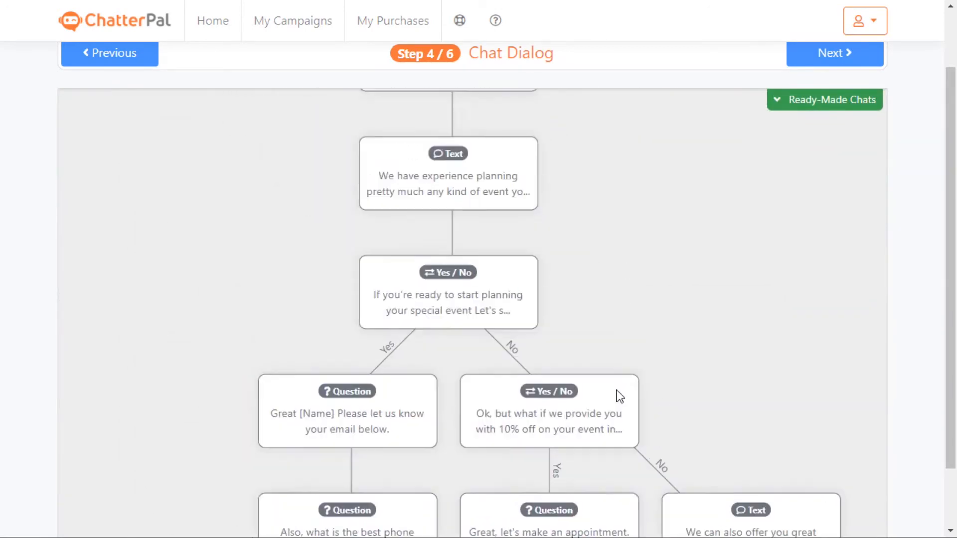
scroll(618, 274, "up", 6)
scroll(603, 442, "down", 4)
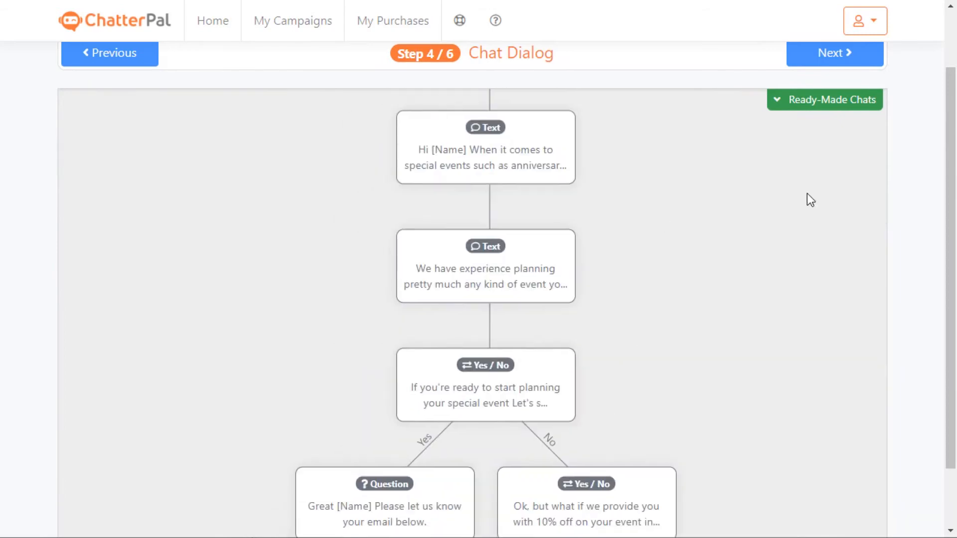
- Replace the dialog with the ready-made Standard chat "Offer a Discount" in Castilian Spanish
left_click(831, 106)
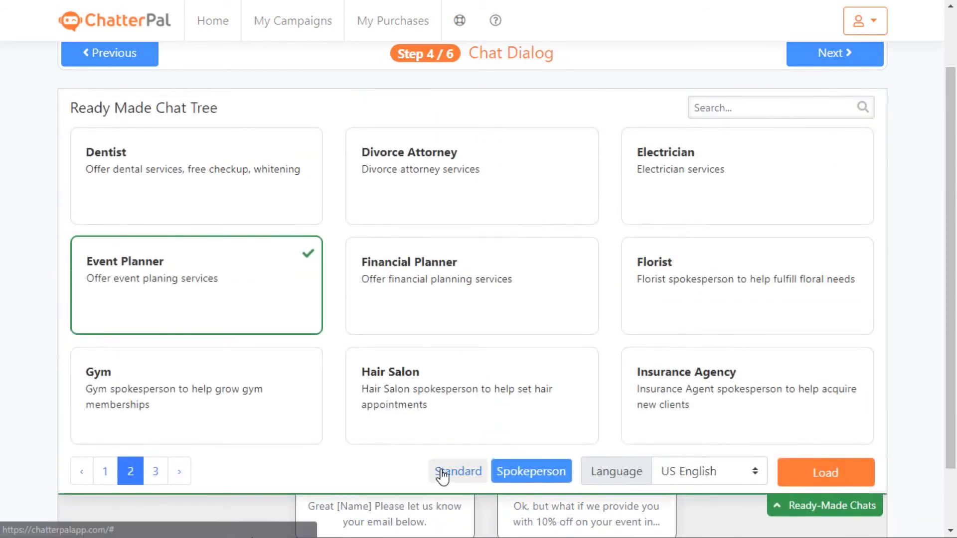
left_click(442, 476)
left_click(463, 424)
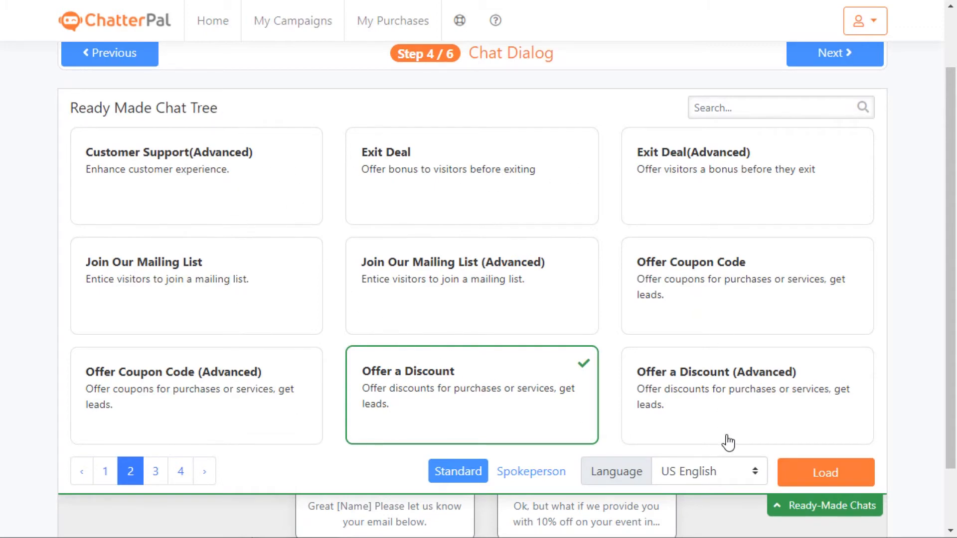
left_click(689, 473)
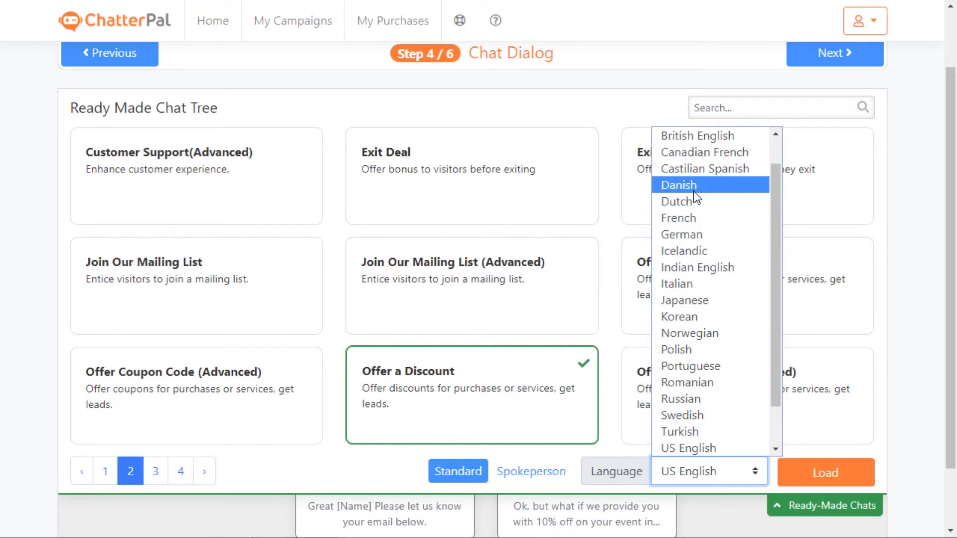
left_click(694, 170)
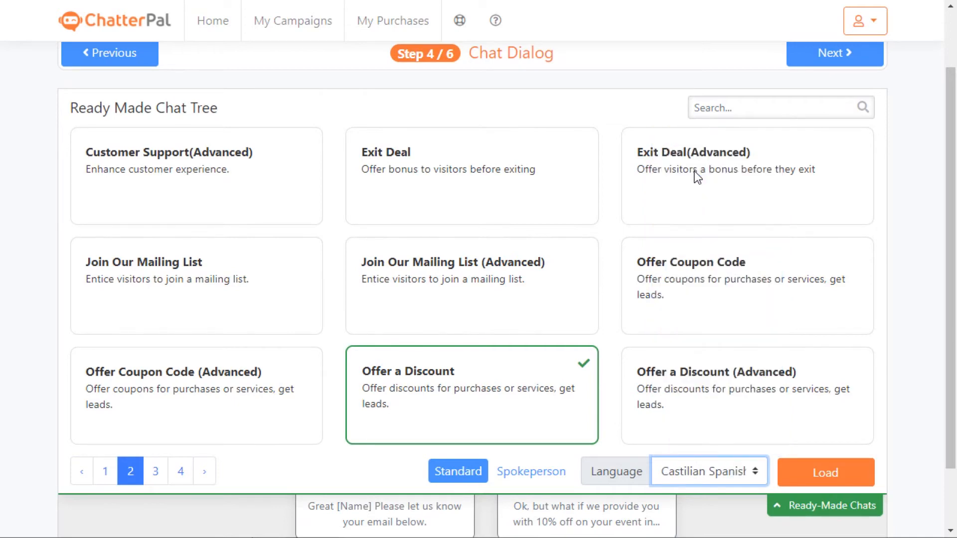
left_click(810, 472)
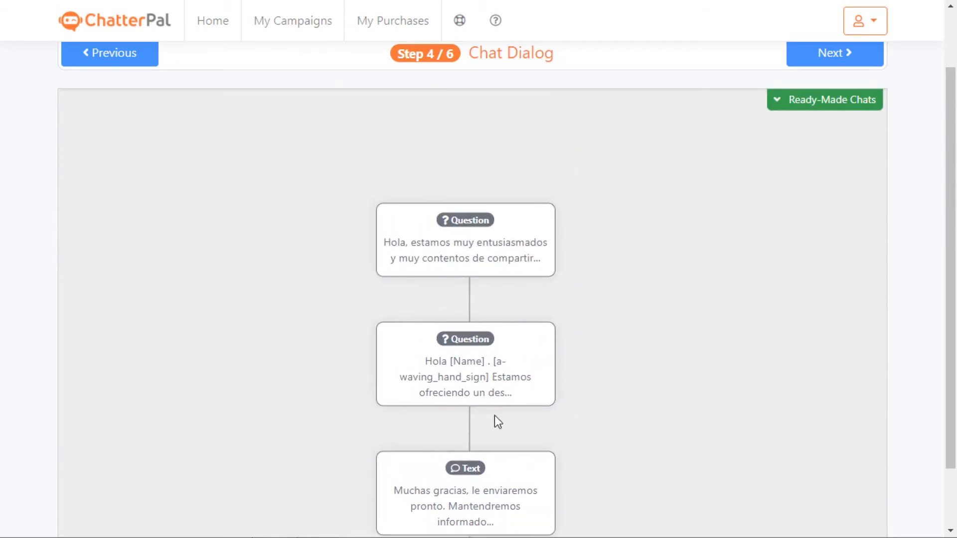
- Examine the opening question of the Spanish chat tree in the action editor, then close the editor
left_click(487, 482)
left_click(648, 277)
left_click(650, 159)
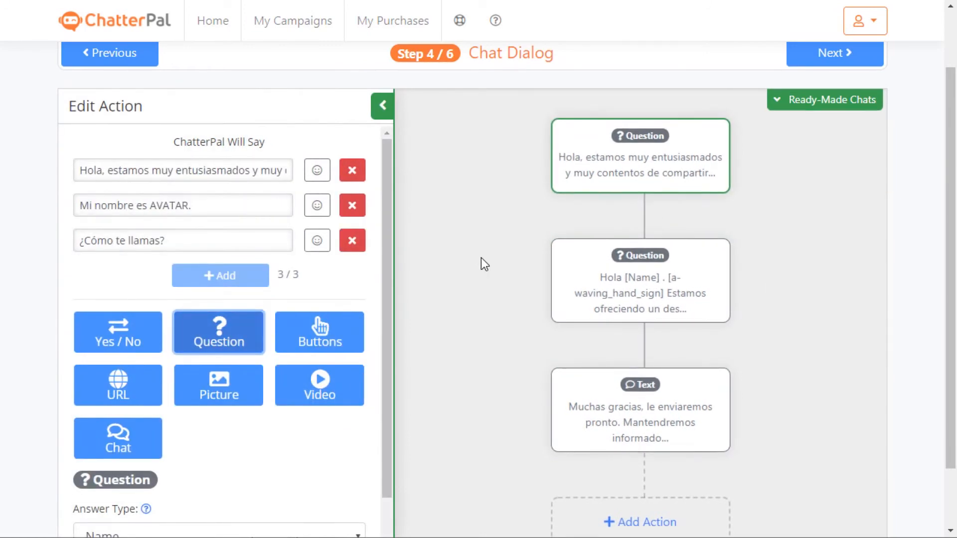
left_click(382, 106)
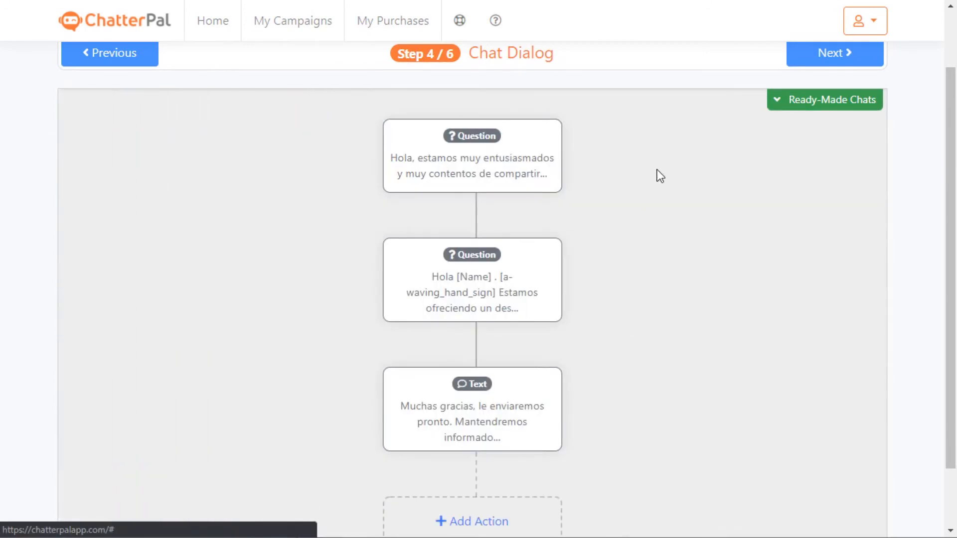
- Advance to the player options and set the avatar's pixel offset to X 50 and Y 25
left_click(811, 58)
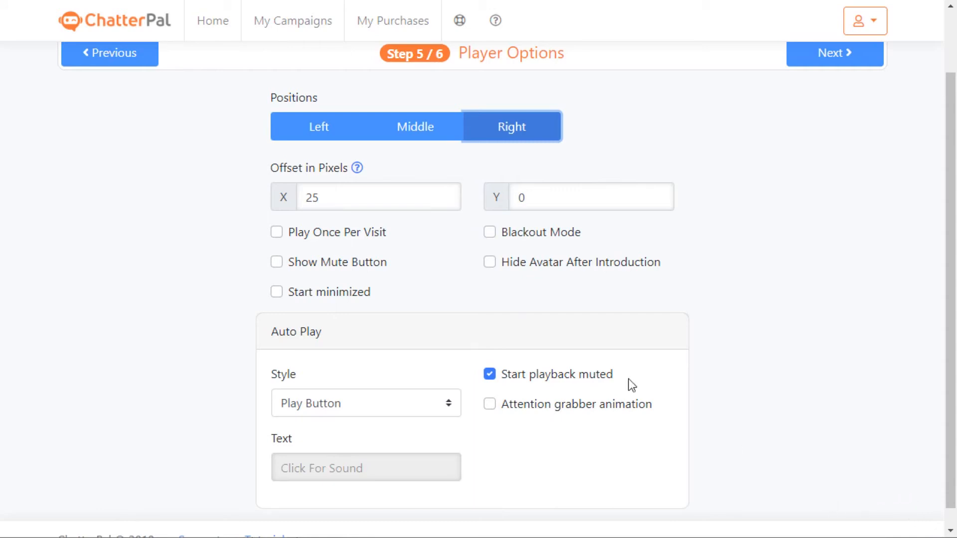
double_click(329, 202)
type("50")
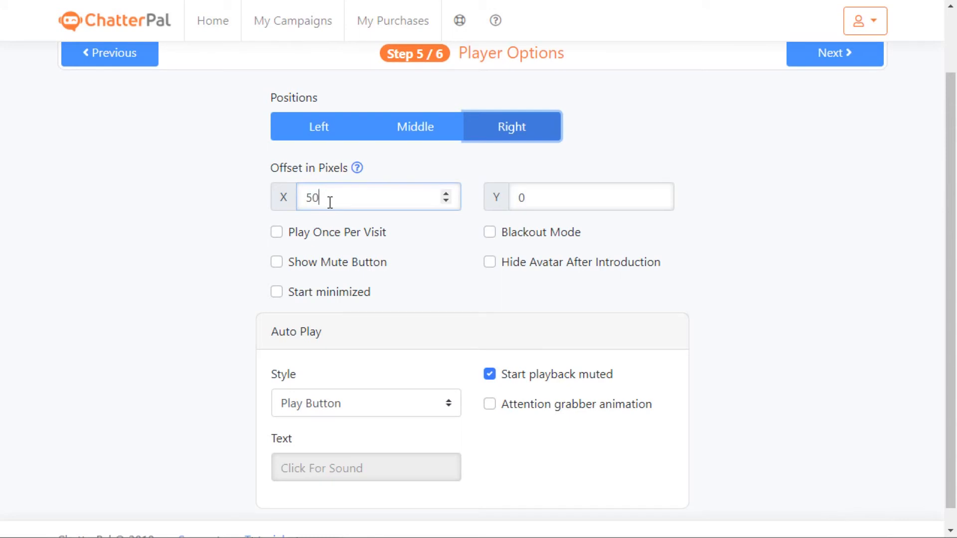
key("Tab")
type("25")
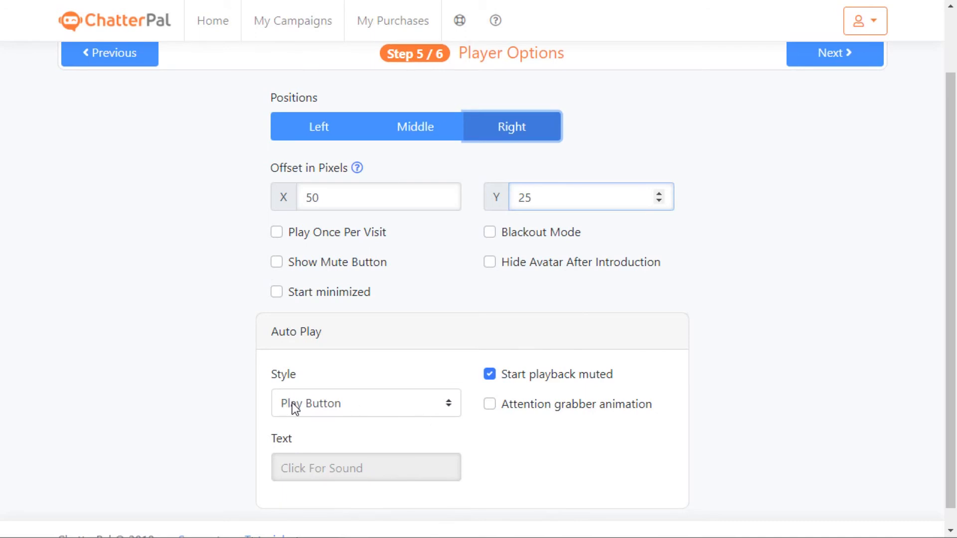
- Try the Touch Finger and Text Only auto-play styles, and switch muted playback start off and on again
left_click(327, 410)
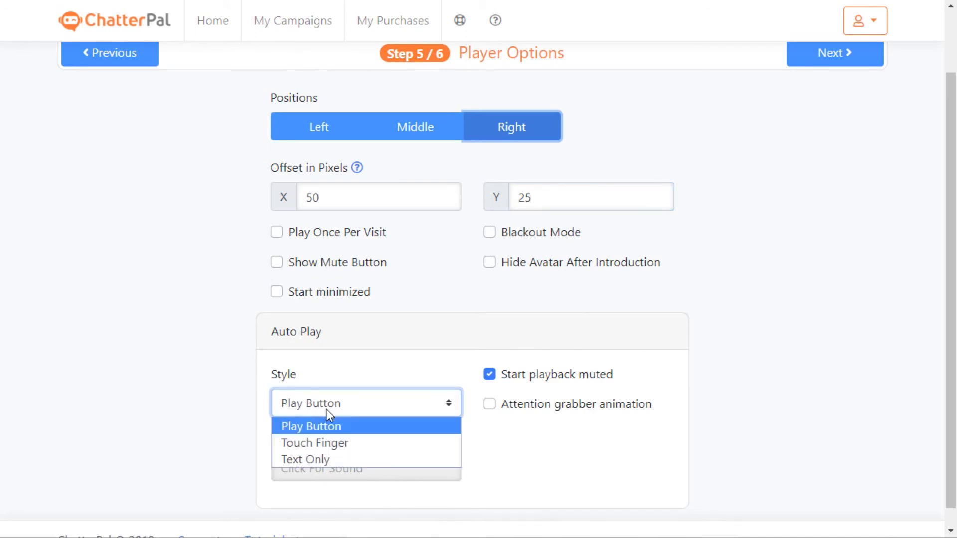
left_click(322, 447)
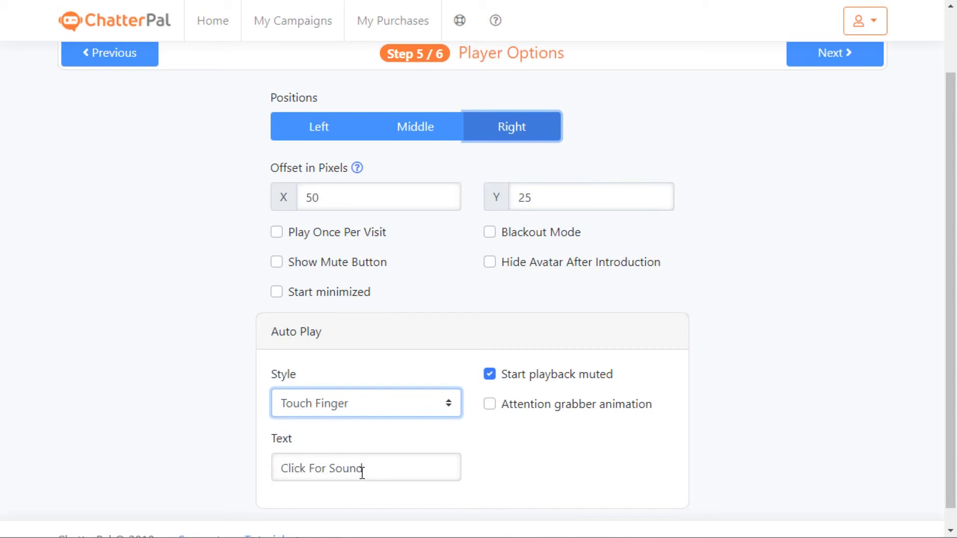
left_click(340, 411)
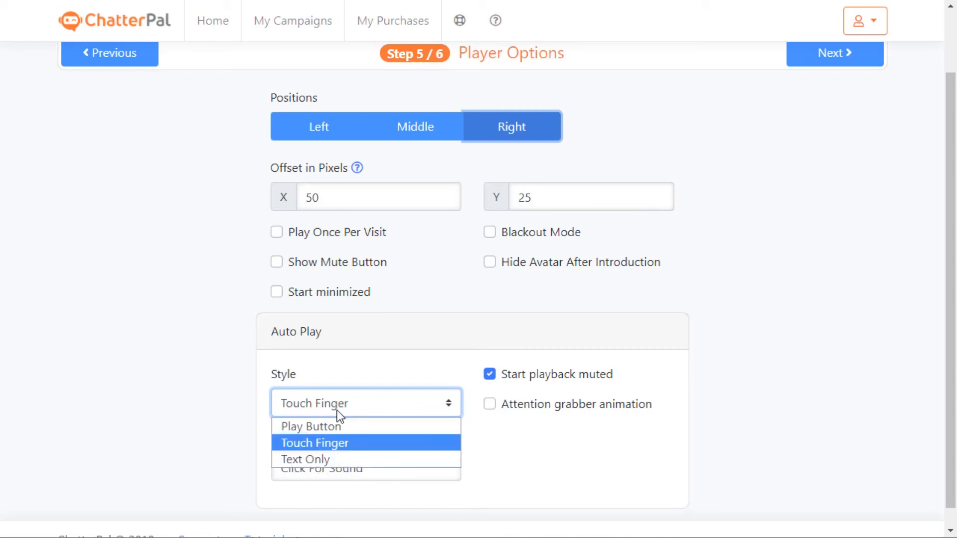
left_click(328, 459)
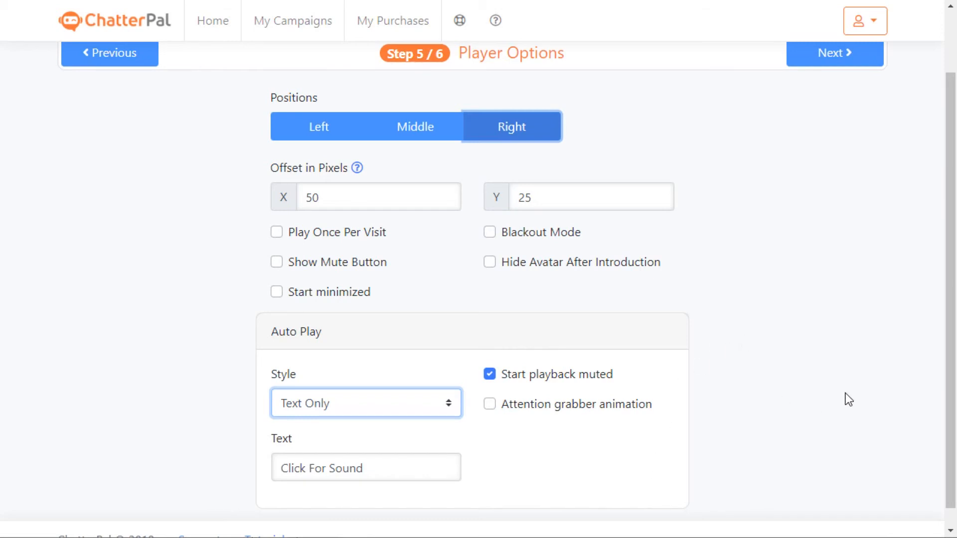
left_click(561, 379)
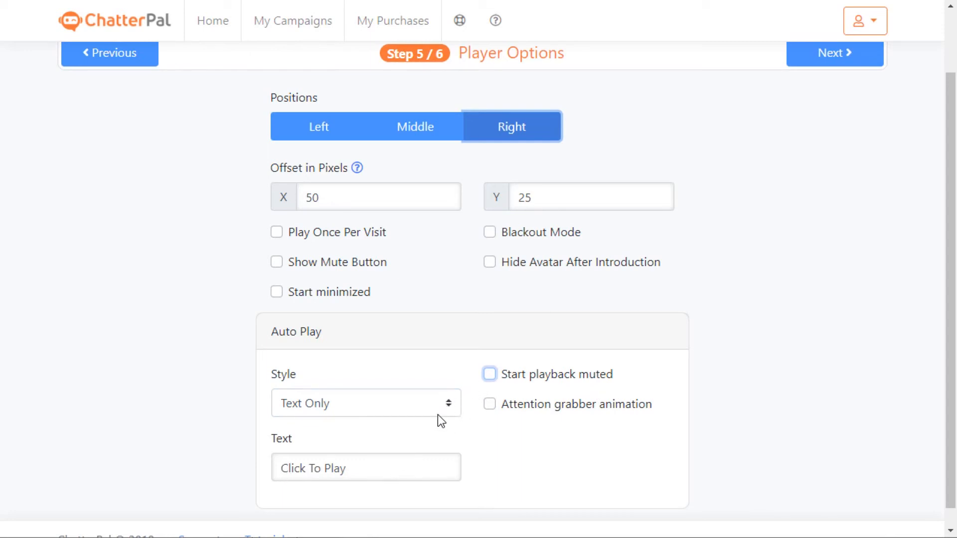
left_click(490, 375)
- Enable the attention grabber animation and set the auto-play style to Touch Finger
left_click(488, 406)
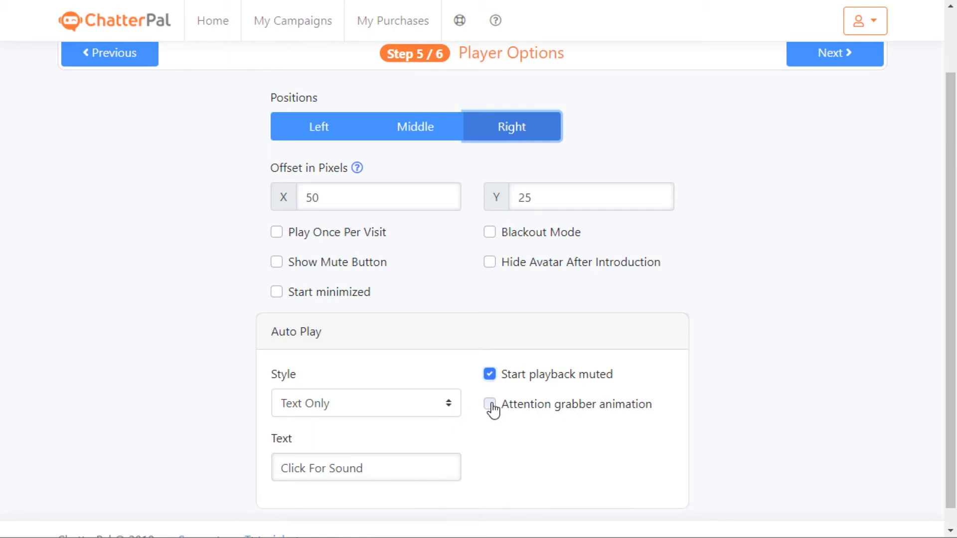
left_click(370, 405)
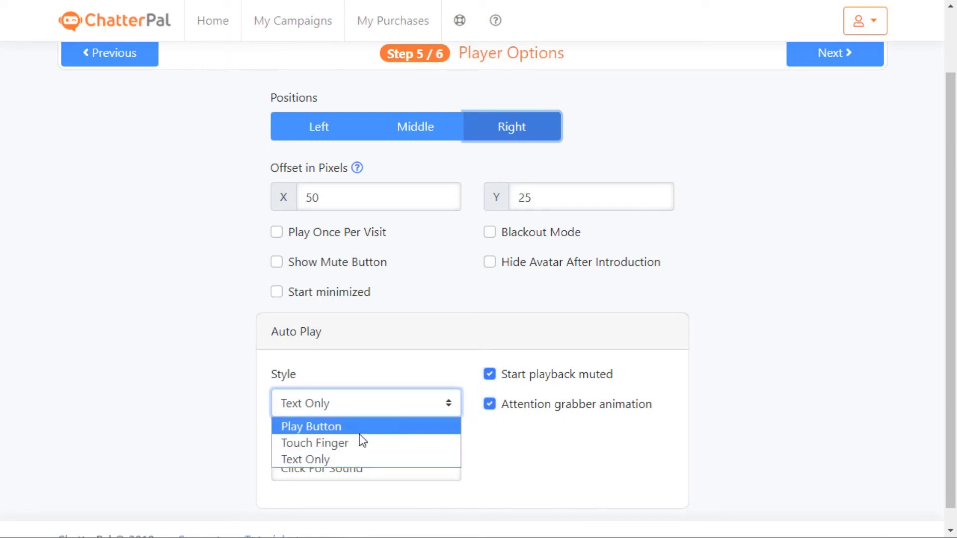
left_click(356, 443)
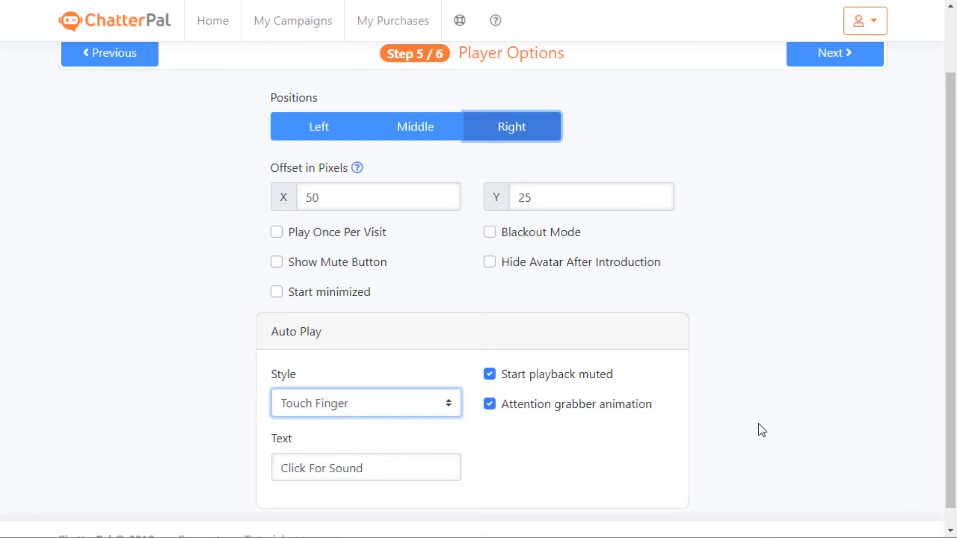
- Advance to the campaign options and name the campaign "Demo"
scroll(786, 370, "up", 3)
left_click(826, 141)
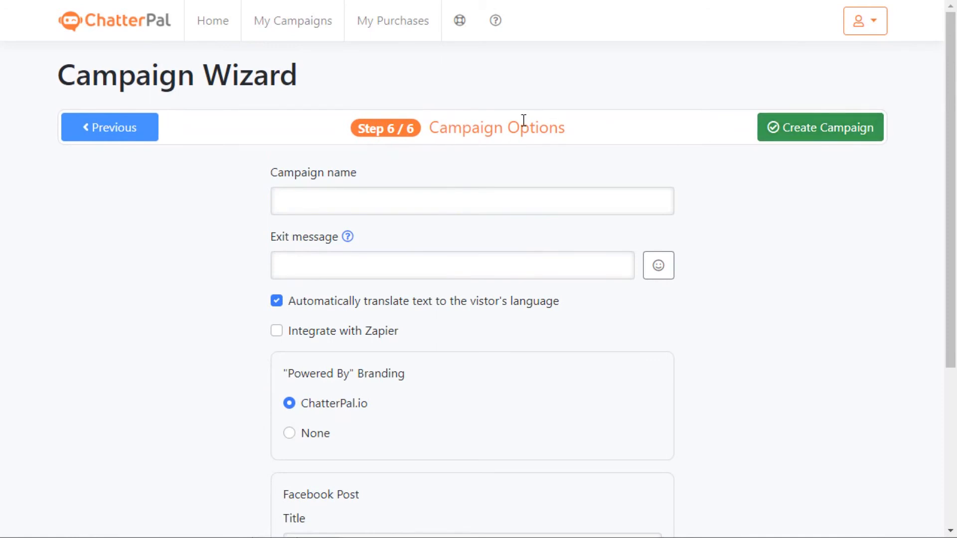
left_click(480, 202)
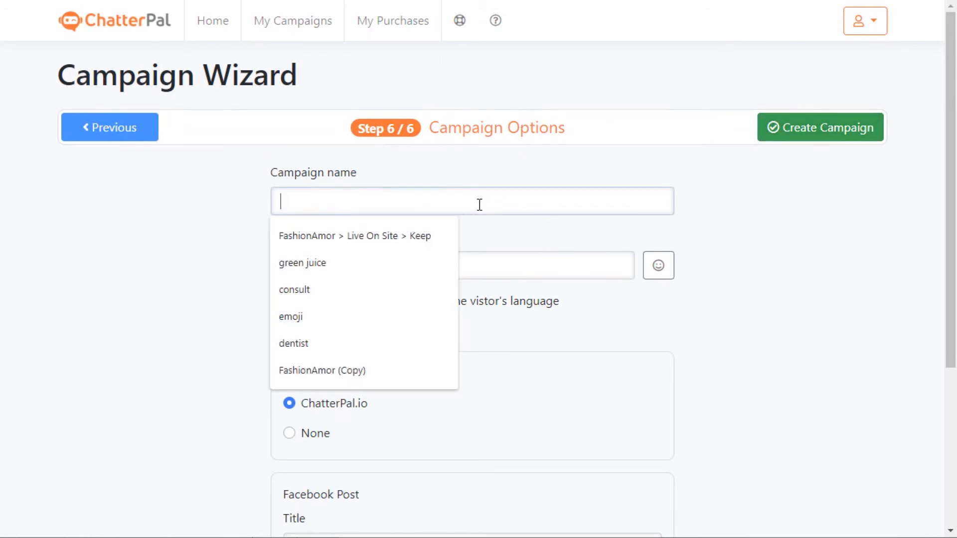
type("D")
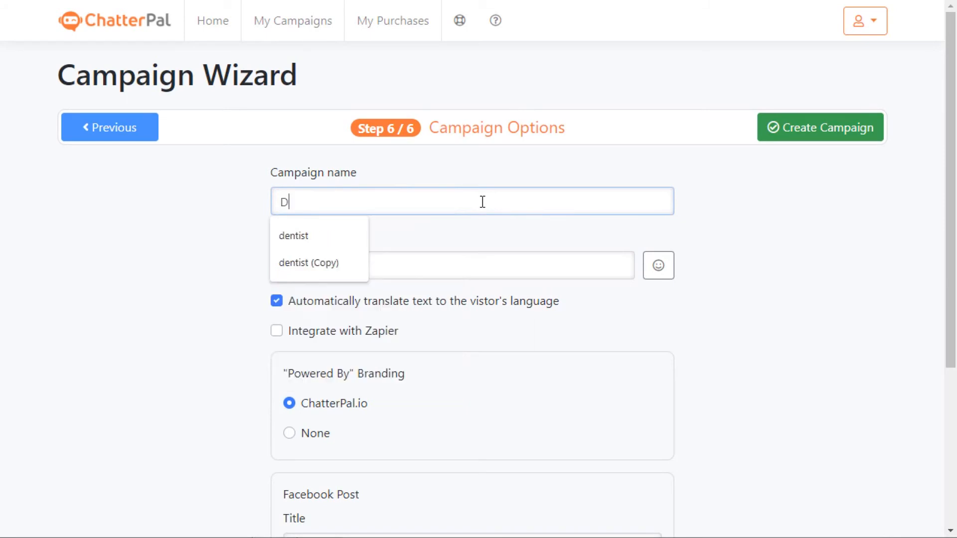
type("emo")
key("Tab")
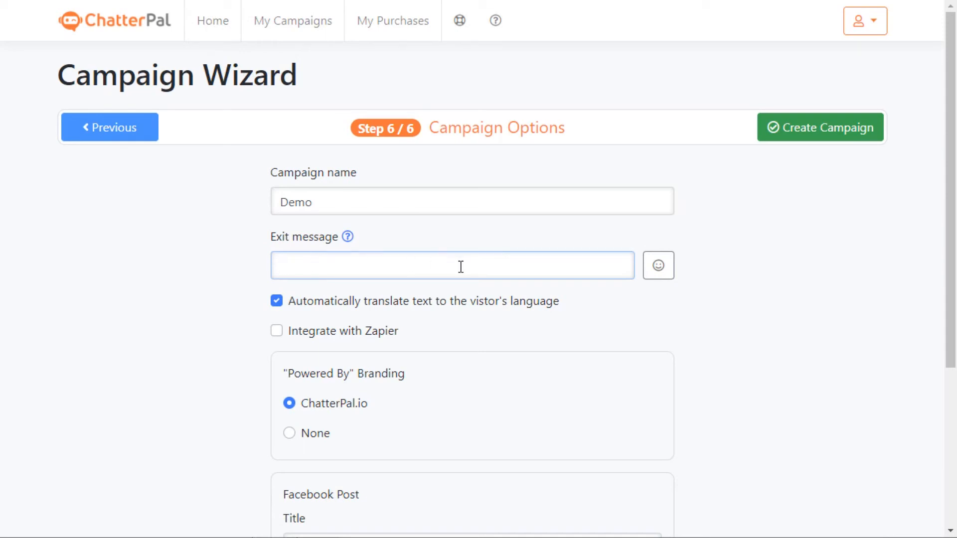
- Look at the data placeholders available for the exit message, then close the picker without inserting any
left_click(668, 273)
left_click(573, 304)
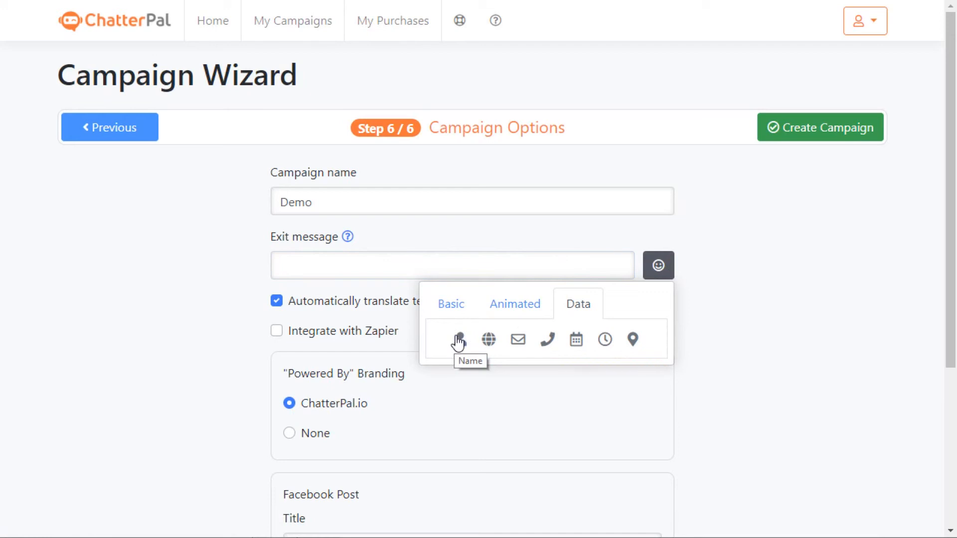
left_click(709, 322)
- Select ChatterPal.io as the "Powered By" branding and look at the Facebook Post title and description fields
scroll(709, 322, "down", 2)
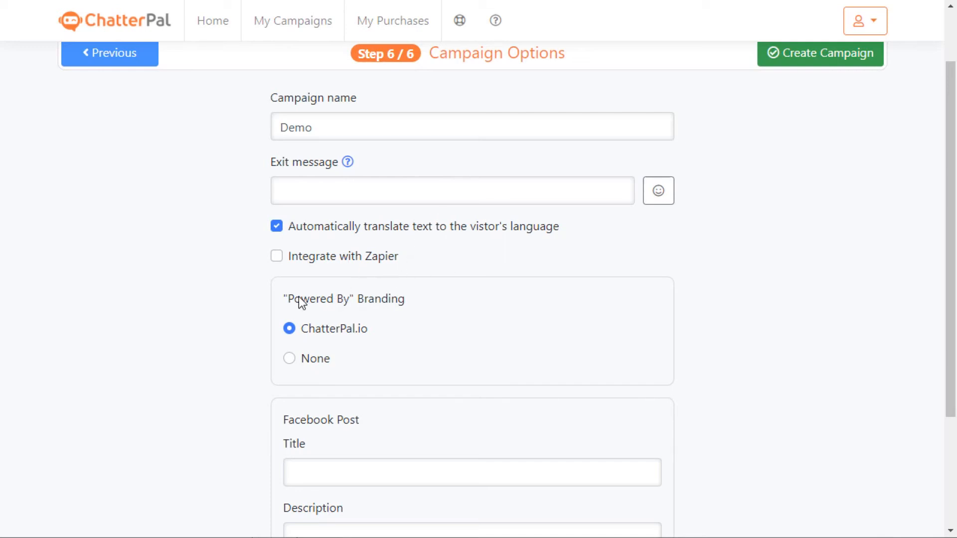
scroll(410, 301, "down", 1)
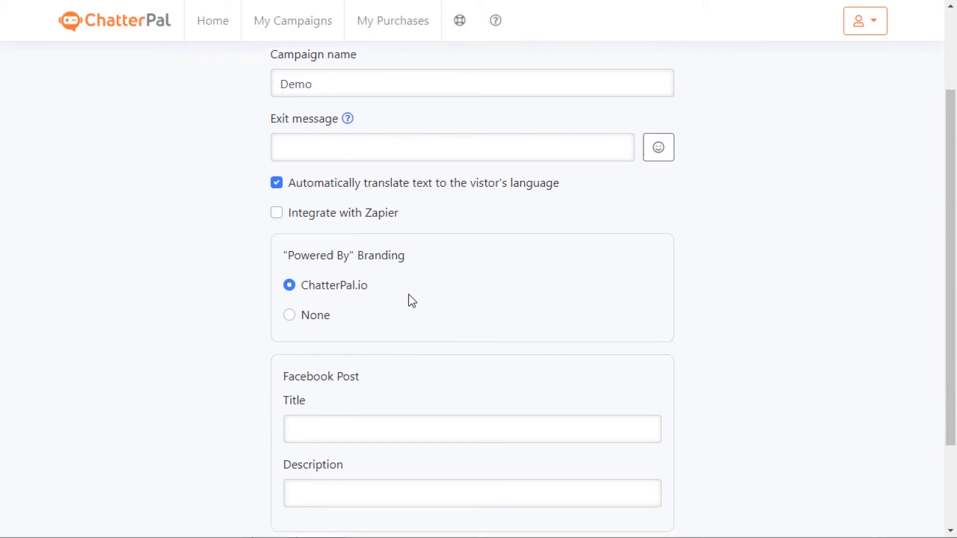
scroll(410, 299, "down", 1)
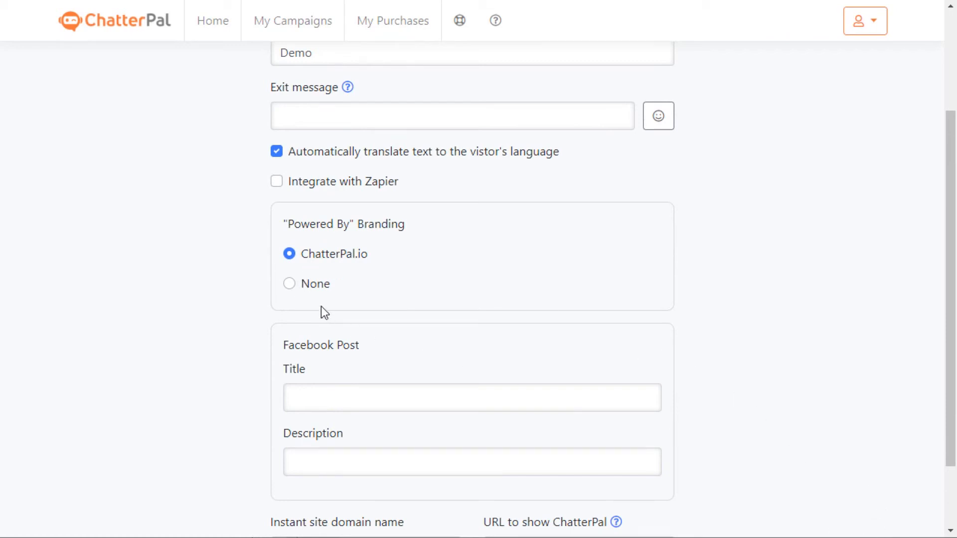
left_click(349, 254)
scroll(579, 284, "down", 2)
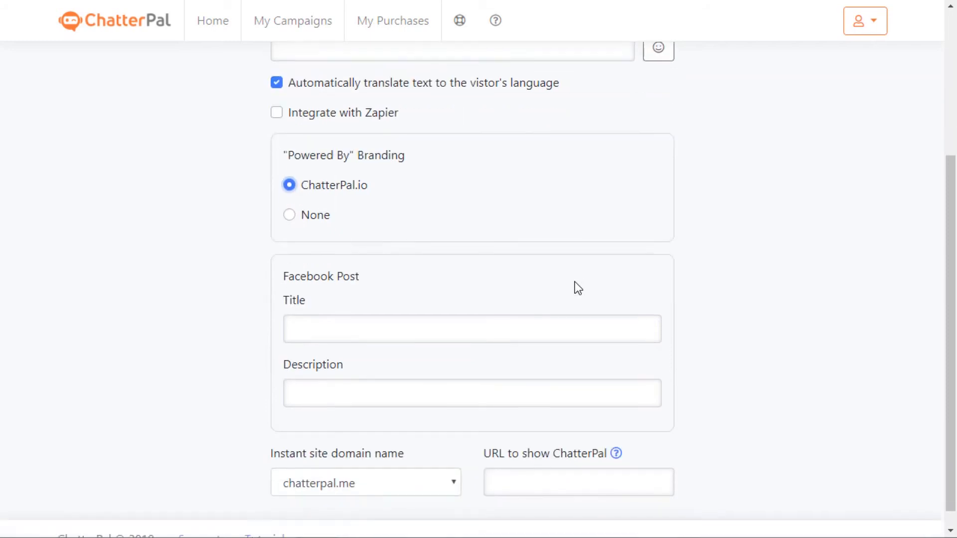
left_click(339, 322)
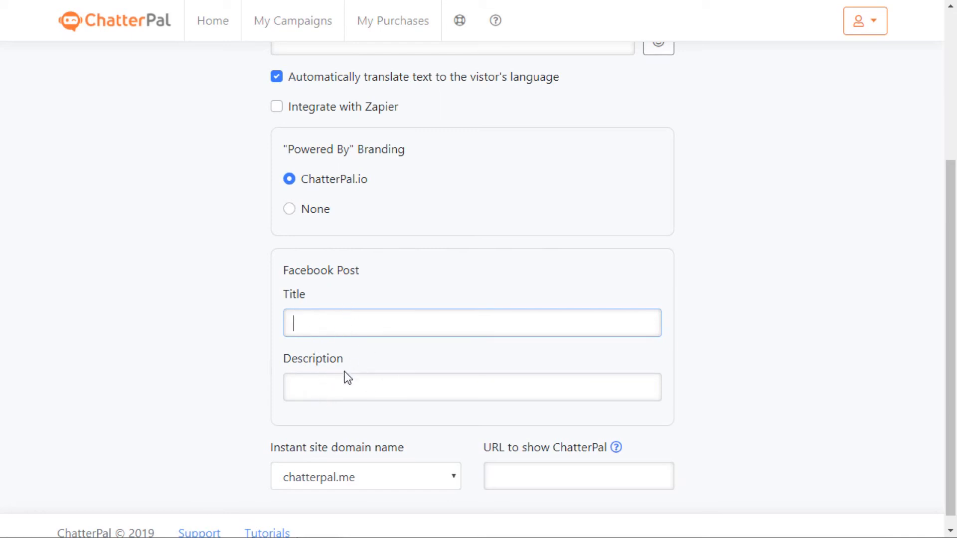
scroll(319, 367, "down", 1)
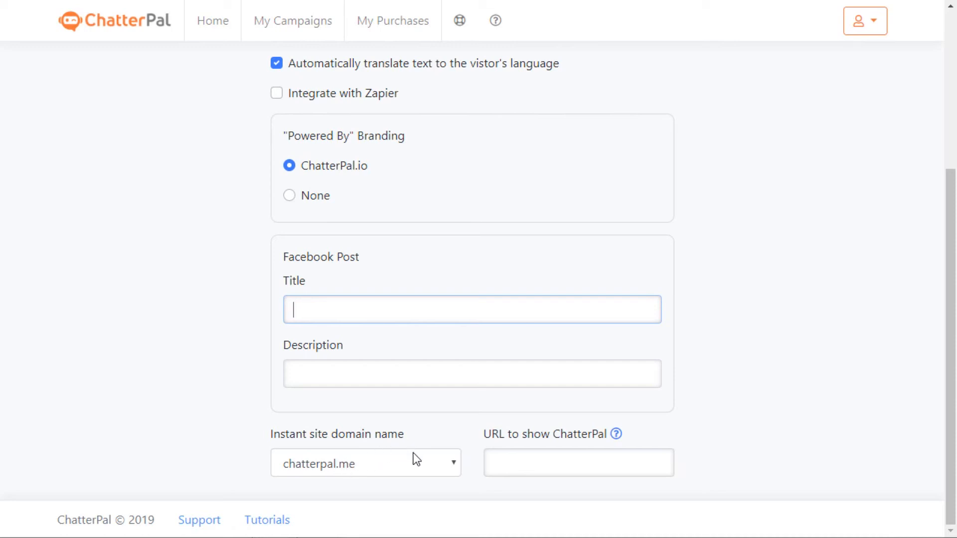
left_click(535, 457)
type("https://www")
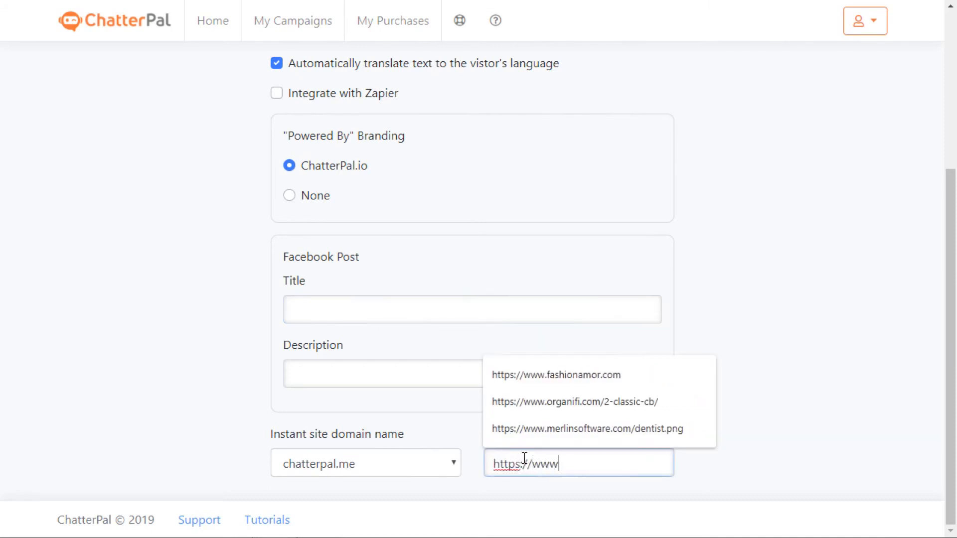
type(".wikipedia.org")
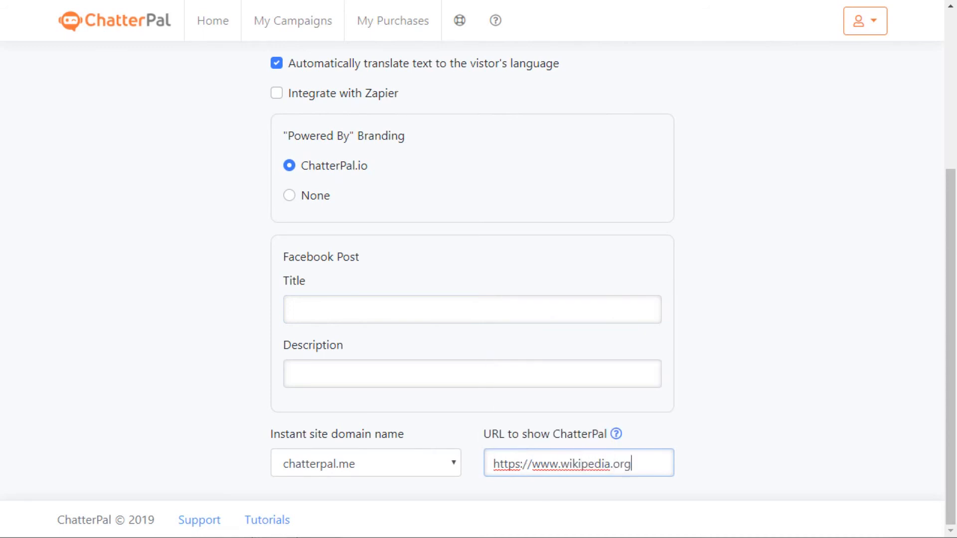
left_click(707, 399)
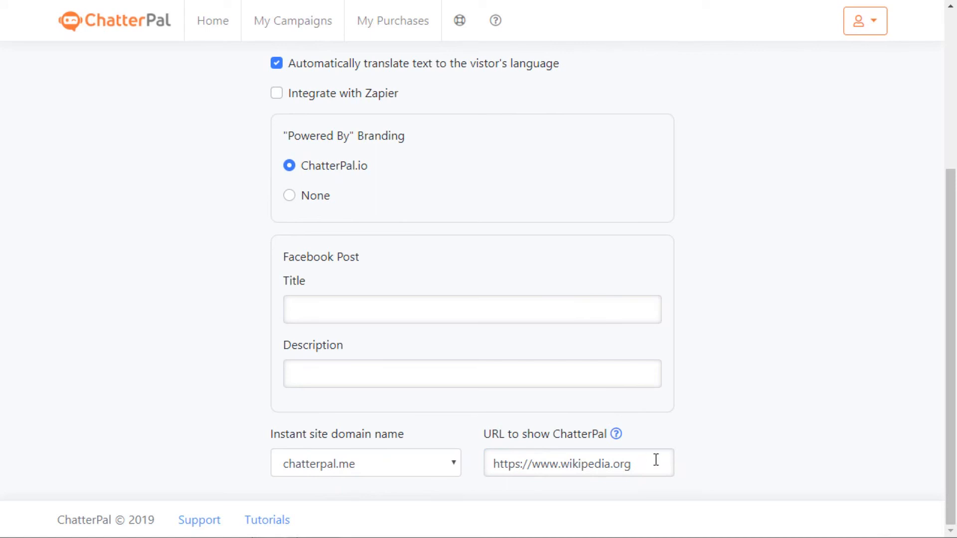
- Save and create the Demo campaign instead of keeping it as a draft
scroll(664, 420, "up", 5)
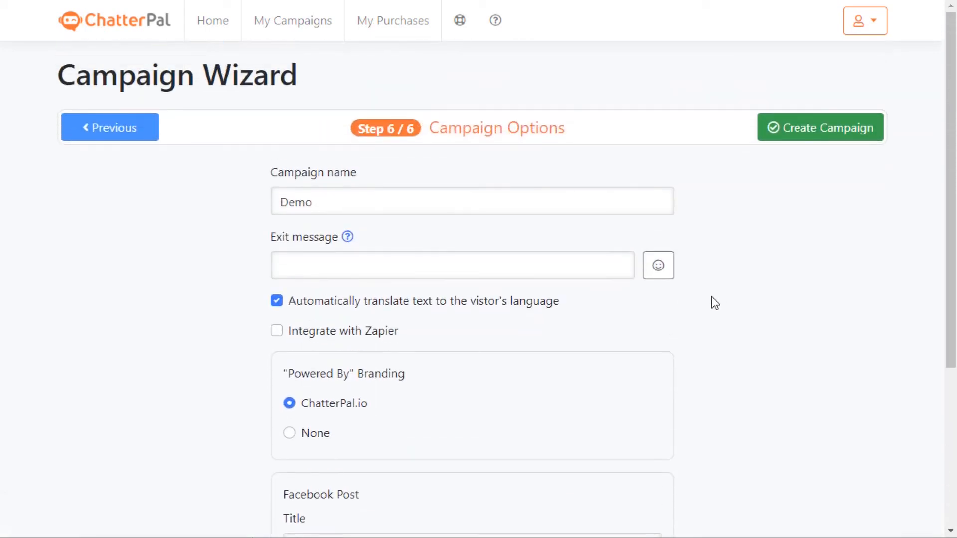
left_click(836, 137)
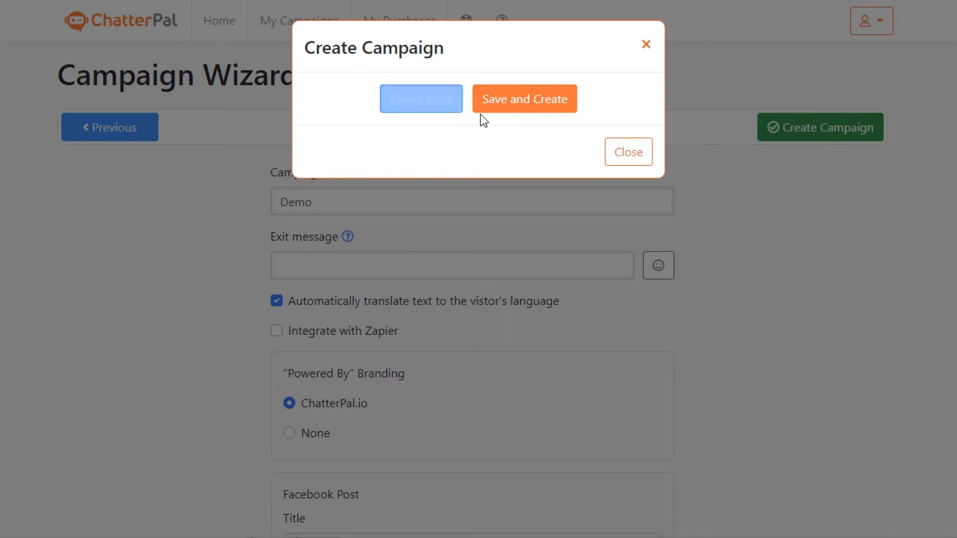
left_click(525, 102)
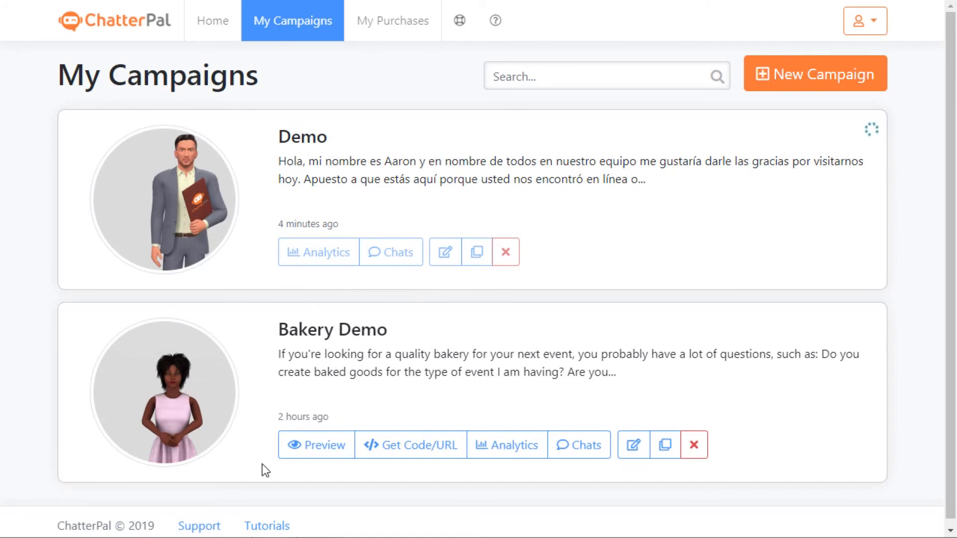
- Preview the Bakery Demo campaign, dismiss its avatar and copy the campaign's URL
left_click(321, 452)
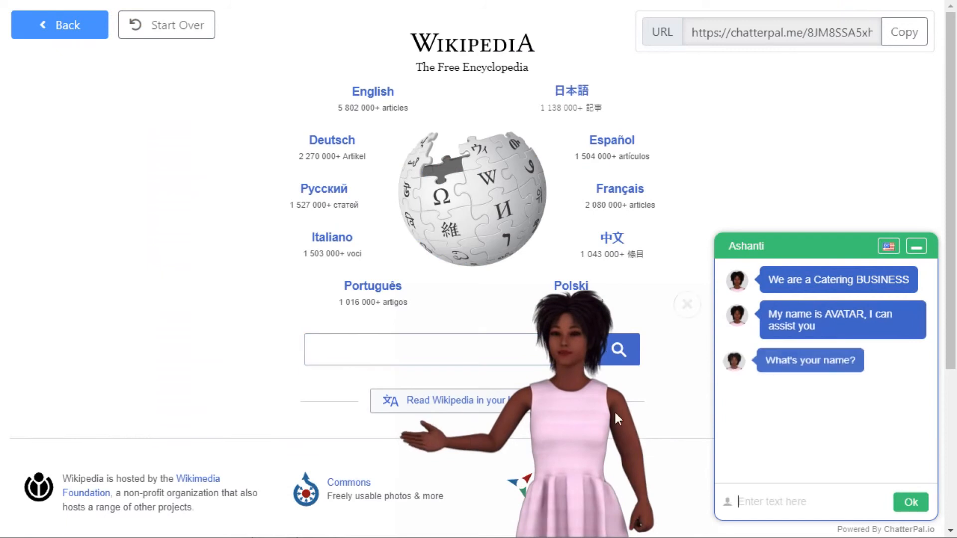
left_click(686, 305)
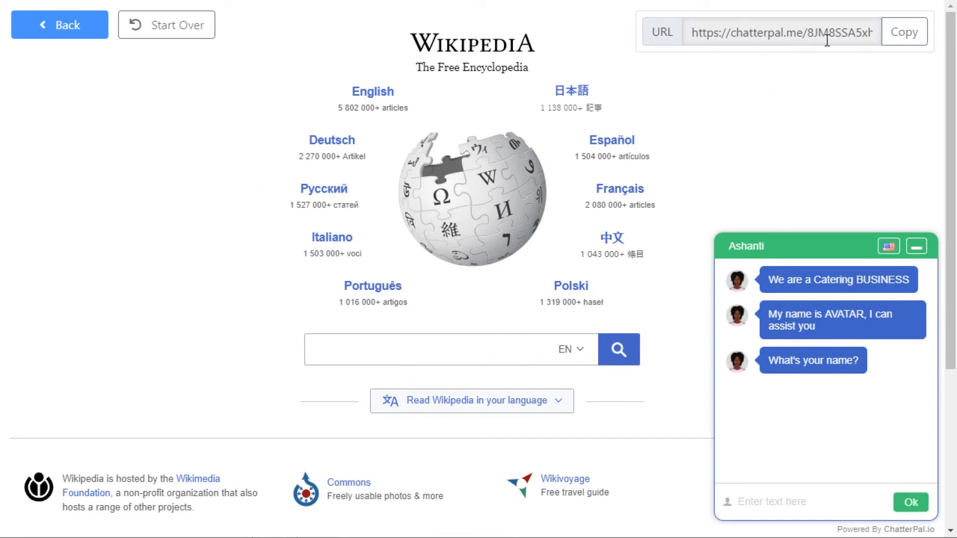
left_click(915, 40)
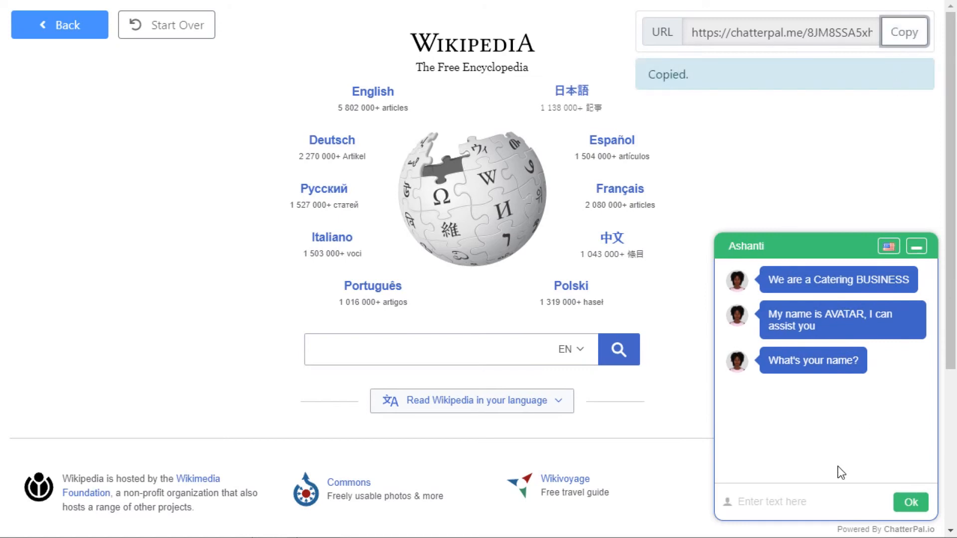
- Answer the preview chat's question by sending the visitor's first name
left_click(830, 481)
type("Jason")
key("Return")
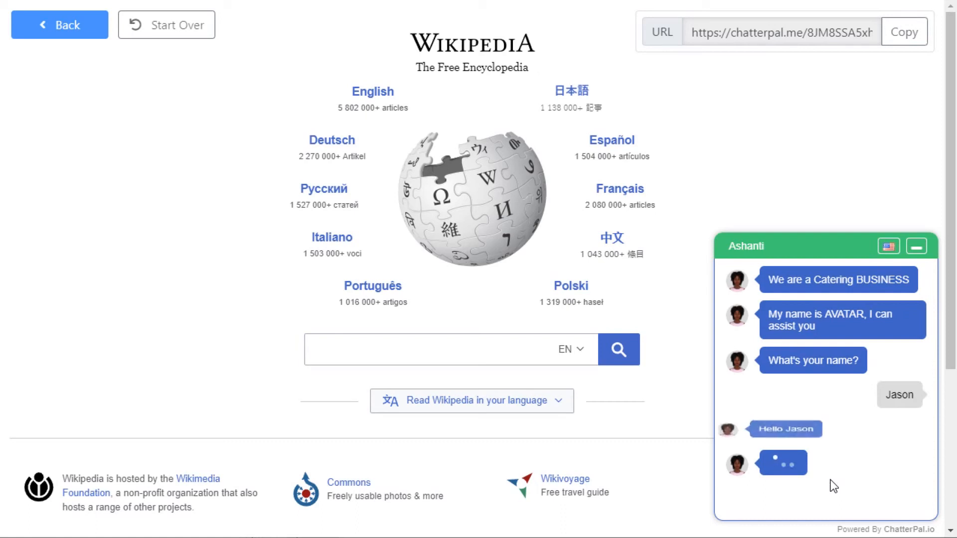
- Restart the Bakery Demo preview chat from the beginning and return to the campaign list
left_click(197, 31)
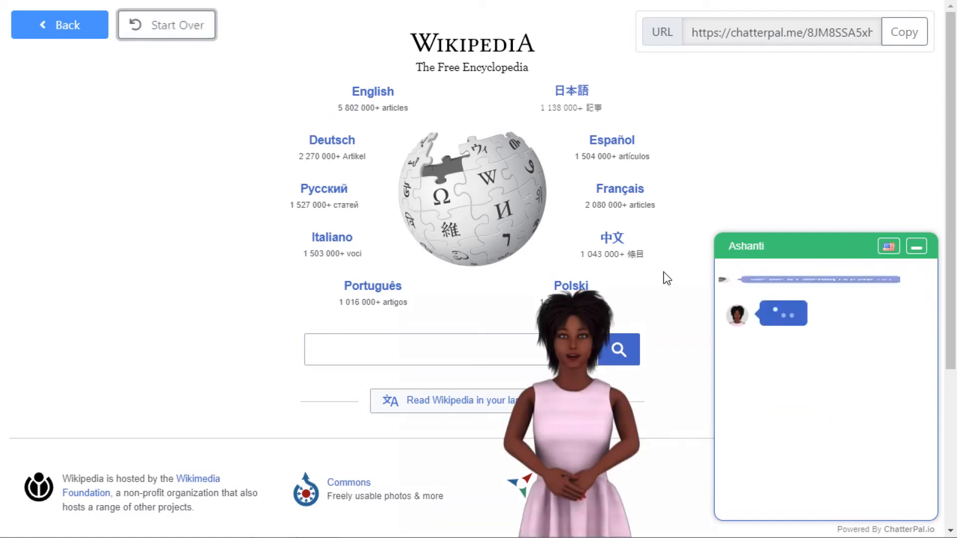
mouse_move(638, 397)
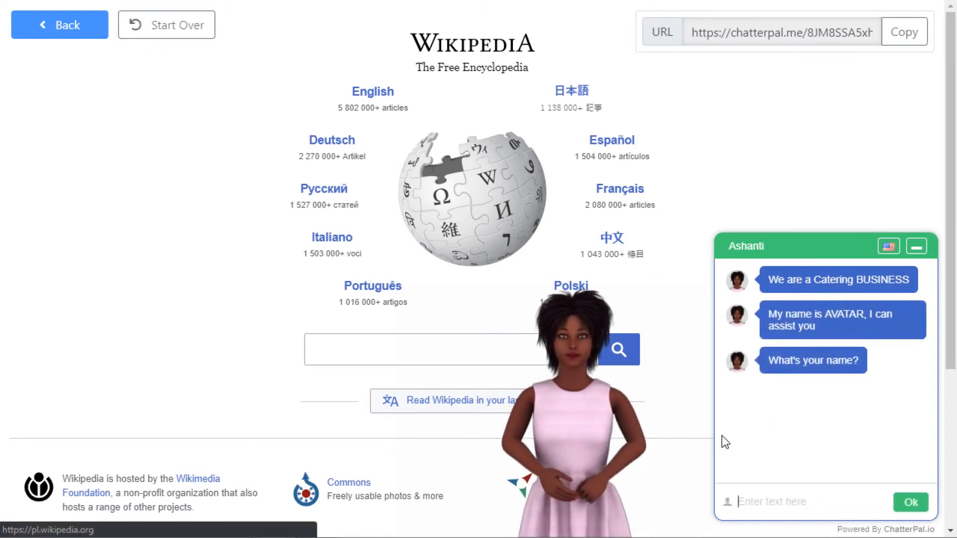
left_click(87, 33)
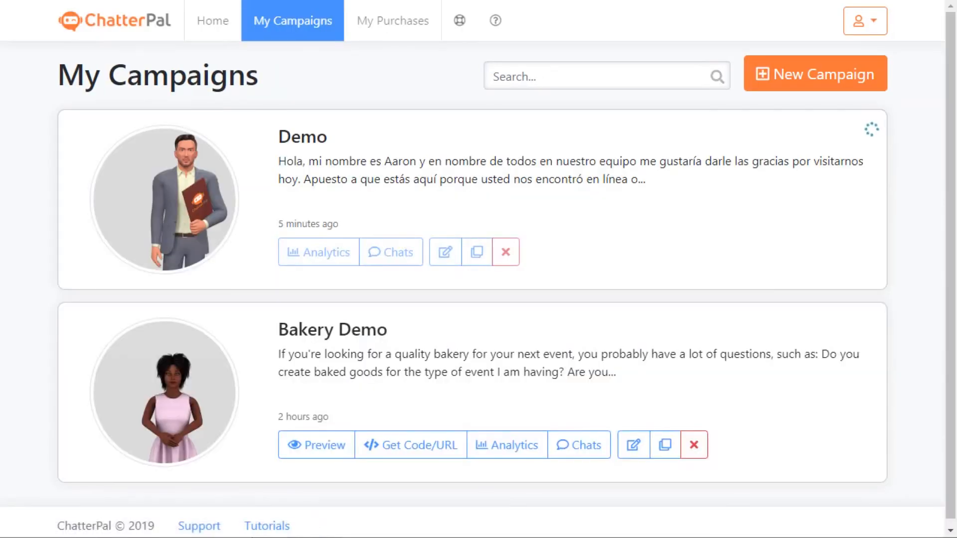
- Copy the Bakery Demo campaign's embed ID, embed code and instant site URL, closing the code window when done
left_click(415, 452)
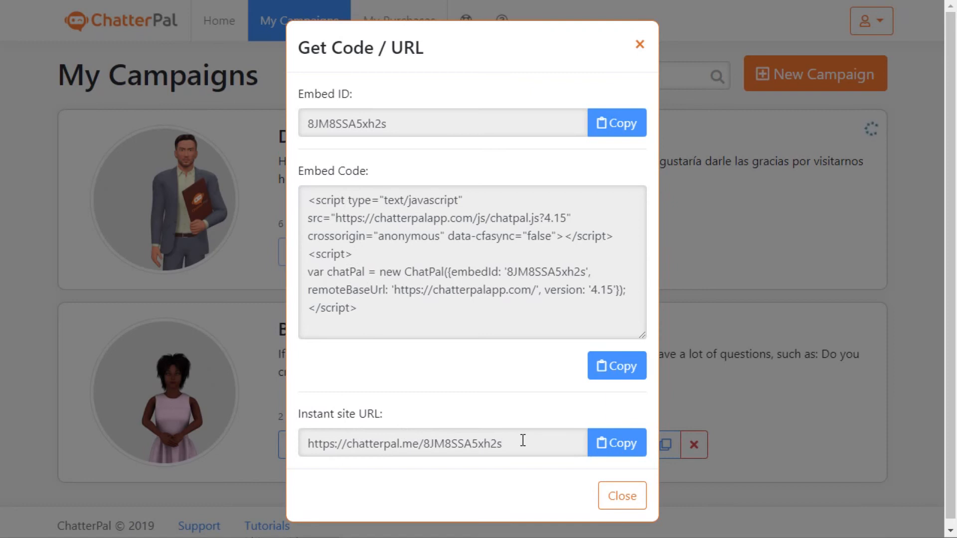
left_click(598, 133)
left_click(616, 367)
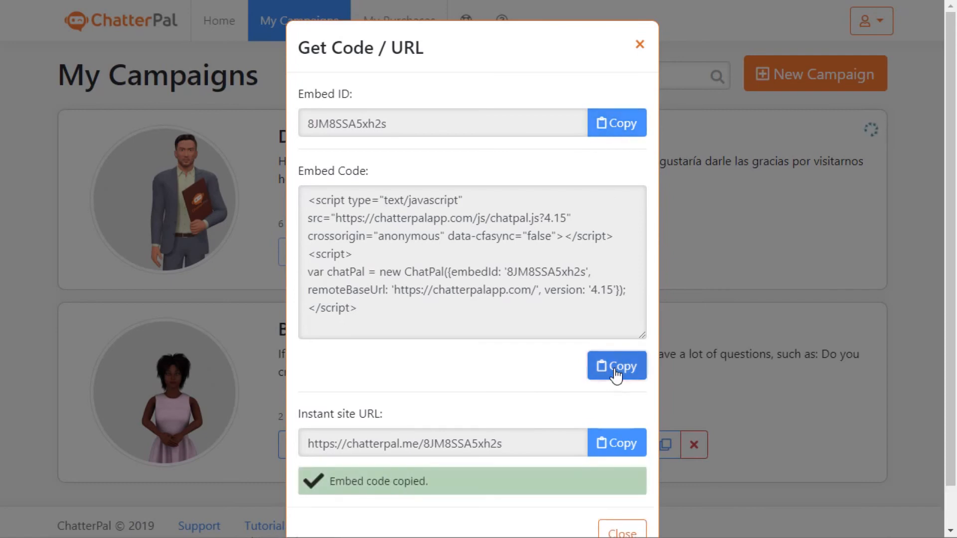
left_click(617, 440)
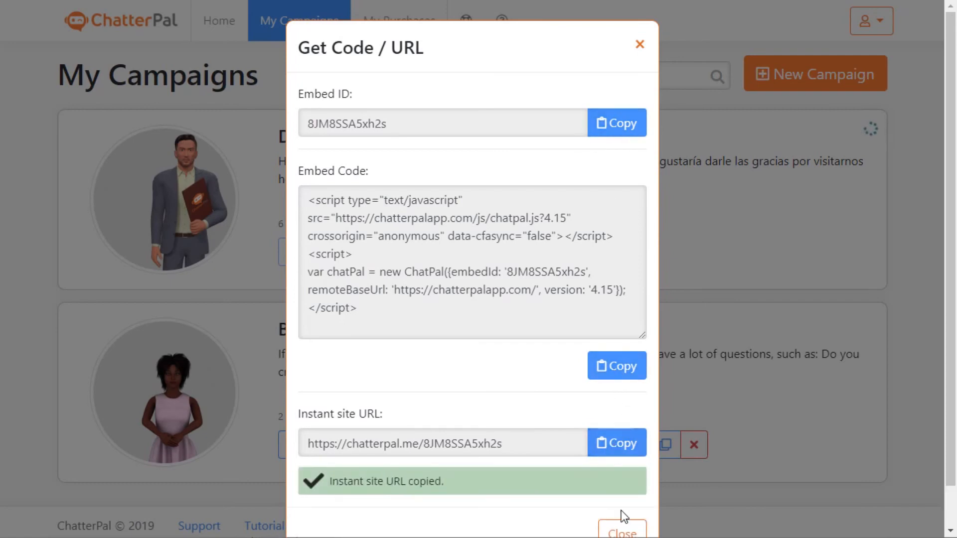
left_click(622, 532)
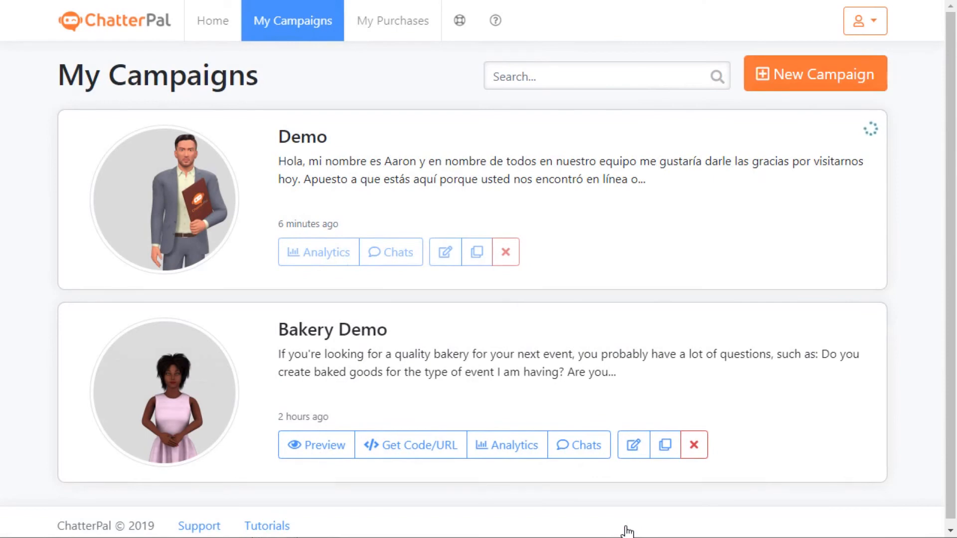
- Open the campaign's recorded chats and look at the date range presets without changing the selected dates
left_click(565, 449)
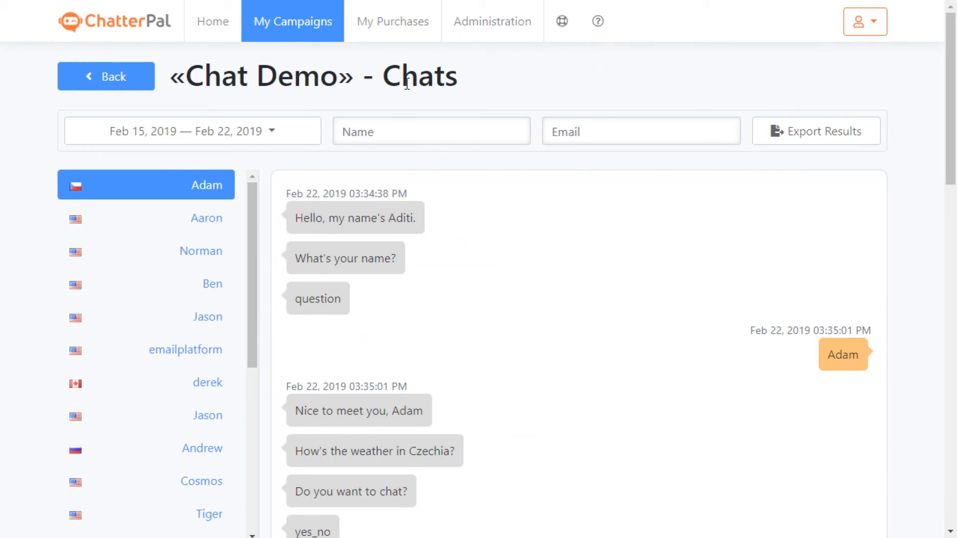
left_click(283, 132)
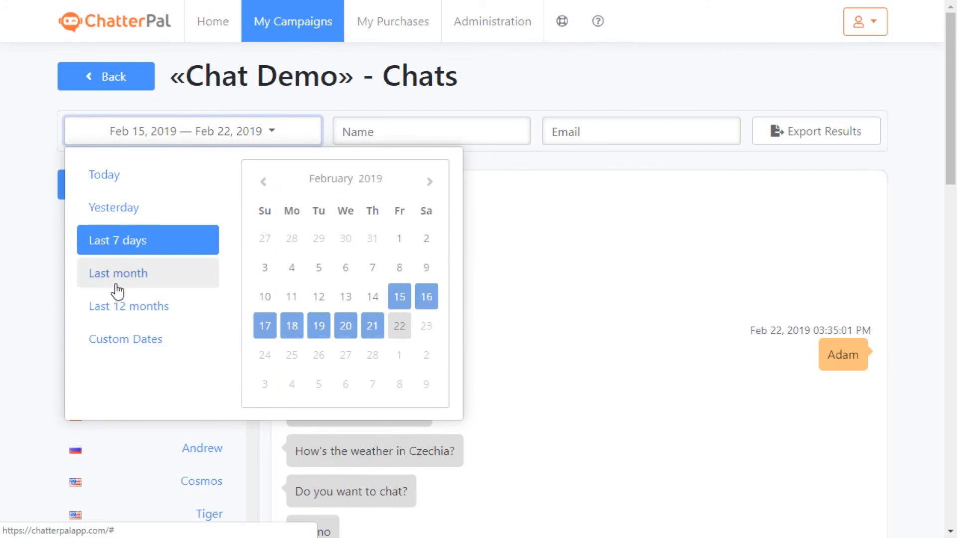
left_click(735, 100)
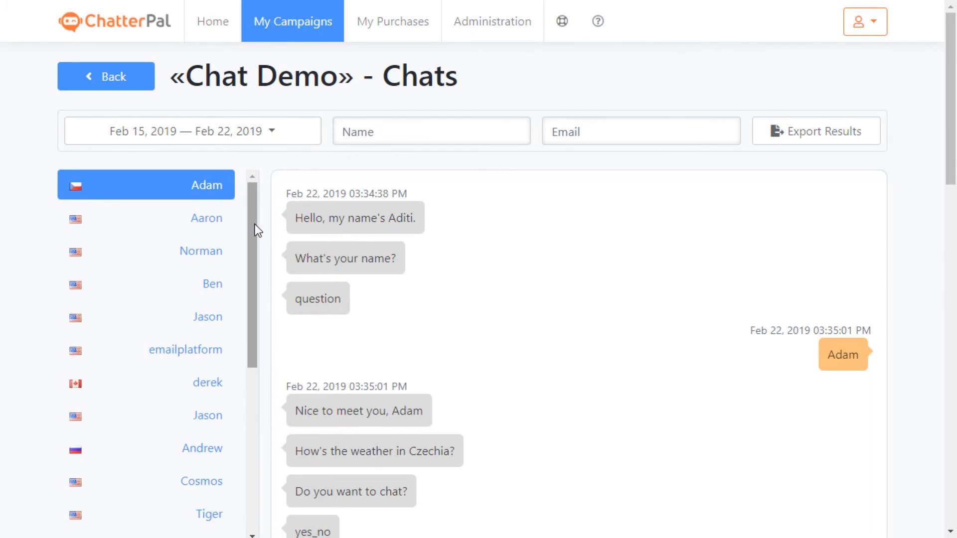
left_click_drag(255, 221, 298, 220)
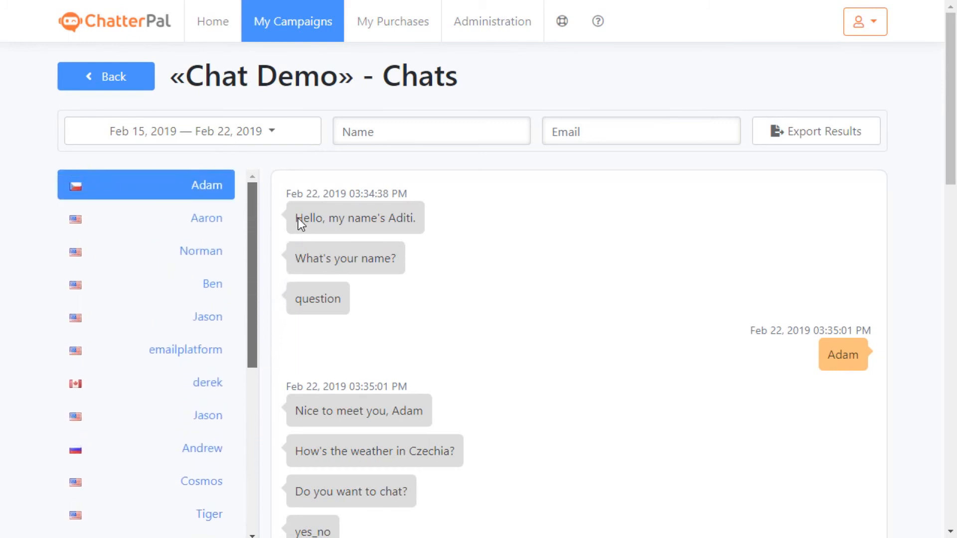
left_click_drag(299, 224, 298, 222)
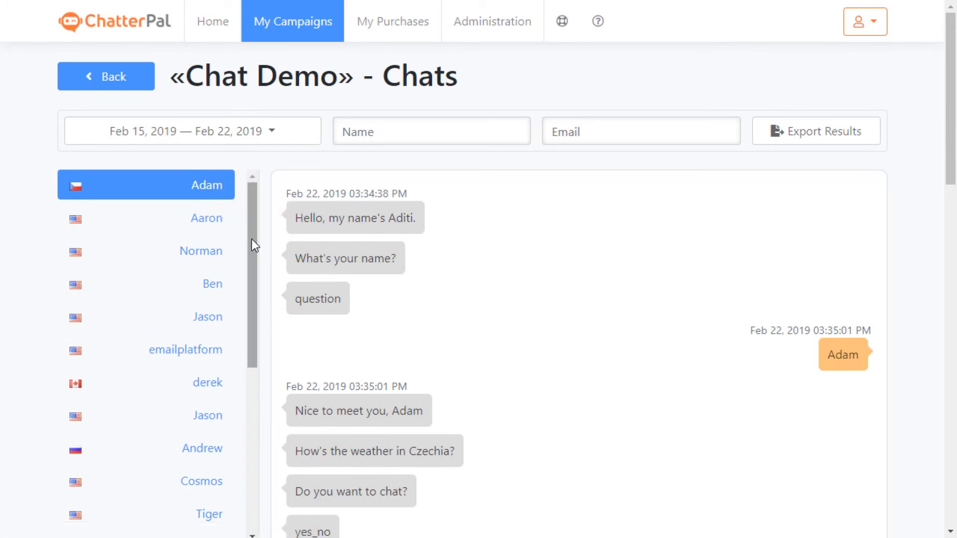
- Examine the second visitor's full conversation in the Chat Demo chats, from the greeting to the export and delete options
left_click(229, 220)
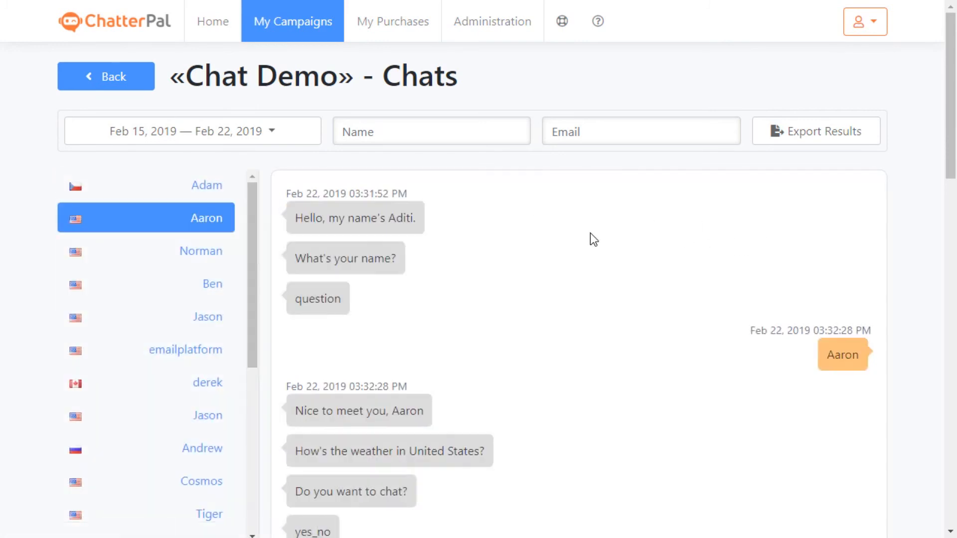
scroll(842, 352, "down", 3)
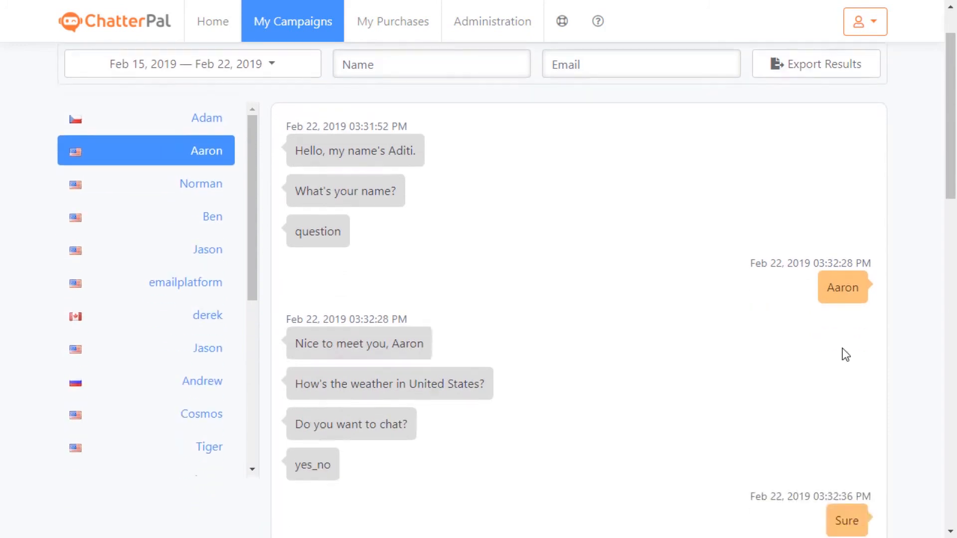
scroll(839, 299, "down", 1)
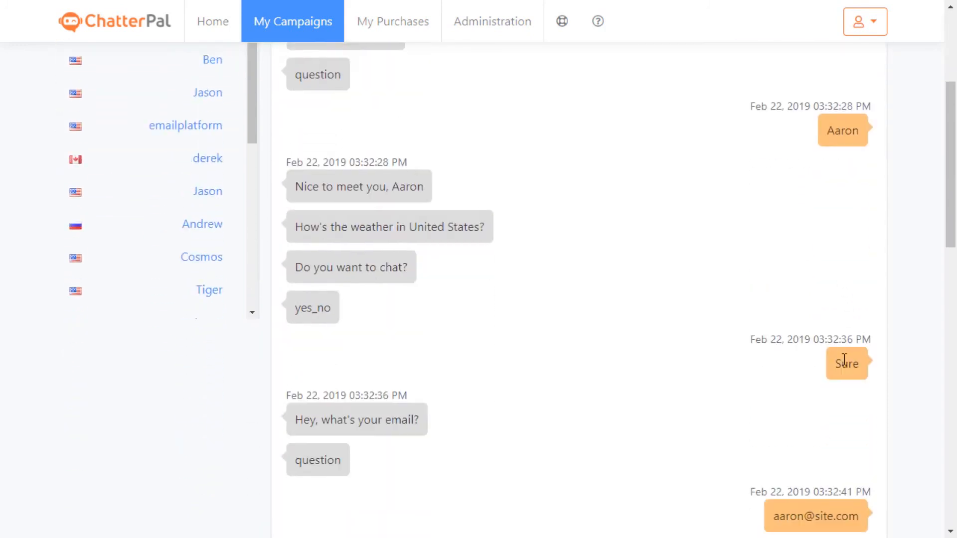
scroll(843, 357, "down", 2)
scroll(845, 365, "down", 3)
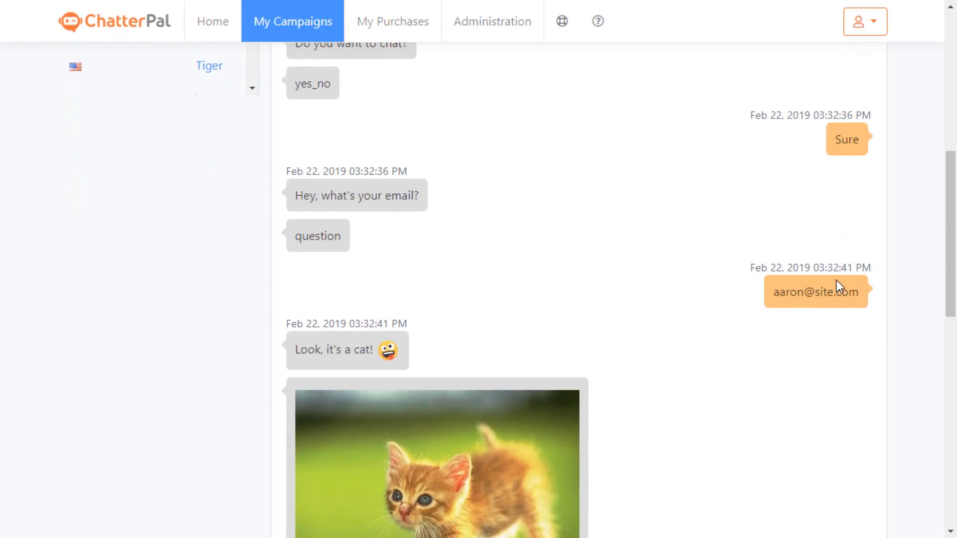
scroll(844, 275, "down", 3)
scroll(797, 269, "down", 3)
scroll(757, 284, "down", 2)
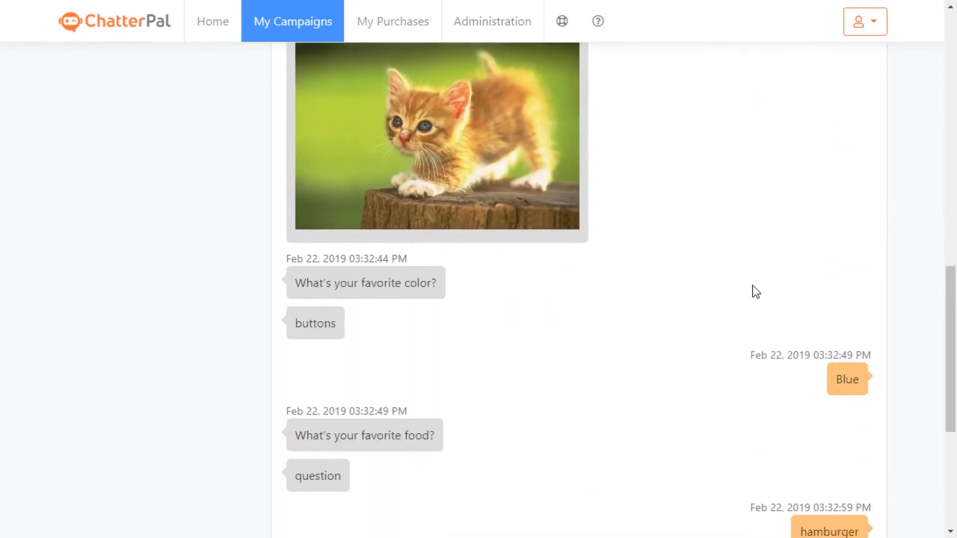
scroll(719, 307, "down", 2)
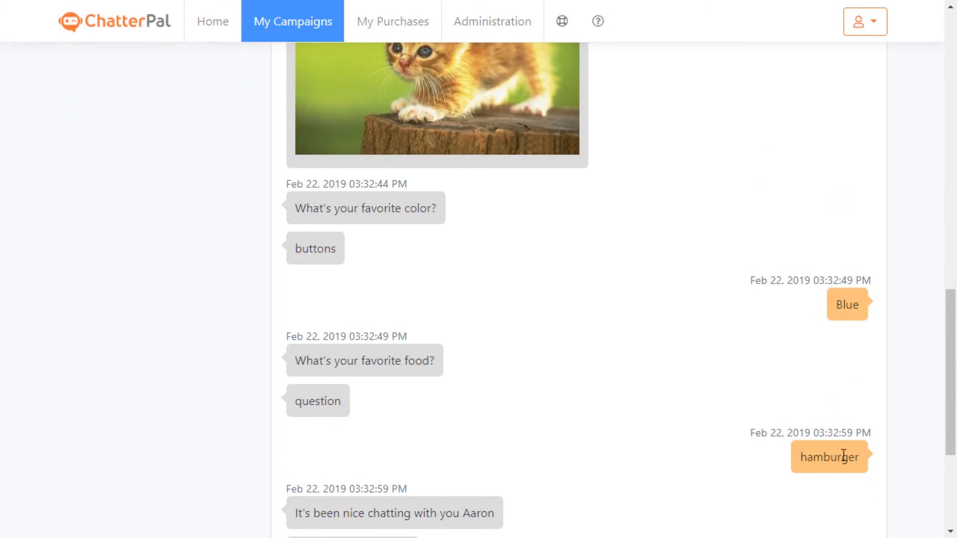
scroll(688, 324, "down", 5)
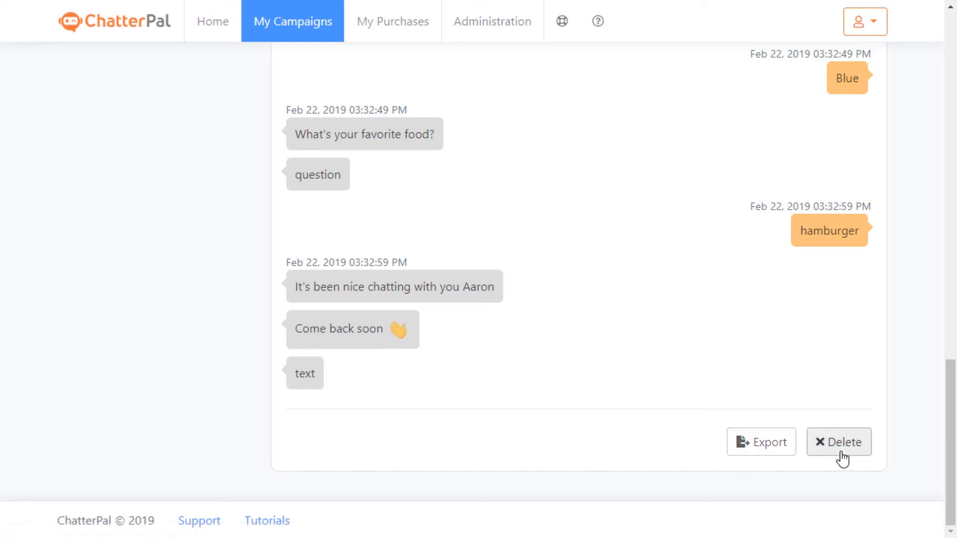
scroll(767, 234, "up", 15)
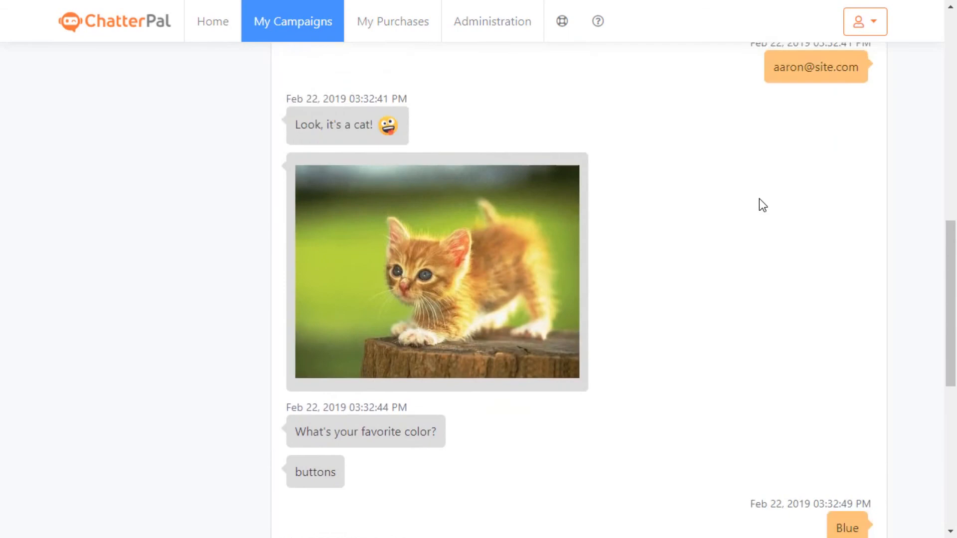
scroll(758, 198, "up", 10)
scroll(730, 184, "down", 2)
scroll(731, 184, "up", 2)
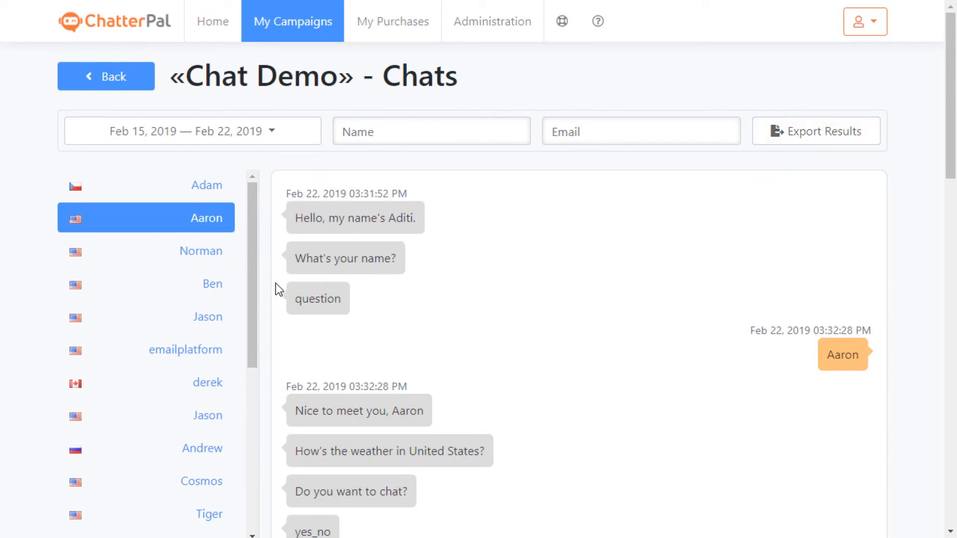
- Export the Chat Demo chat results and view the CSV file in Excel before switching back to ChatterPal
left_click(827, 142)
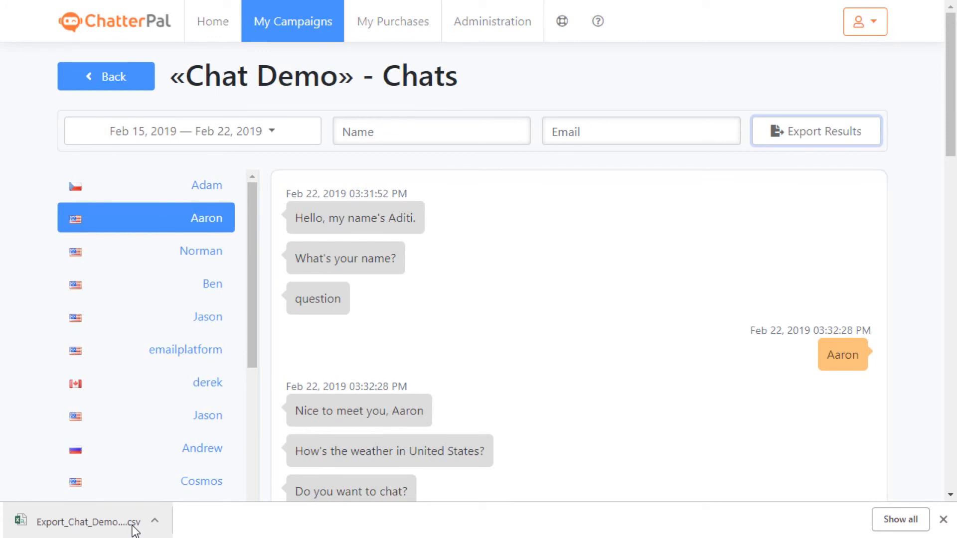
left_click(133, 526)
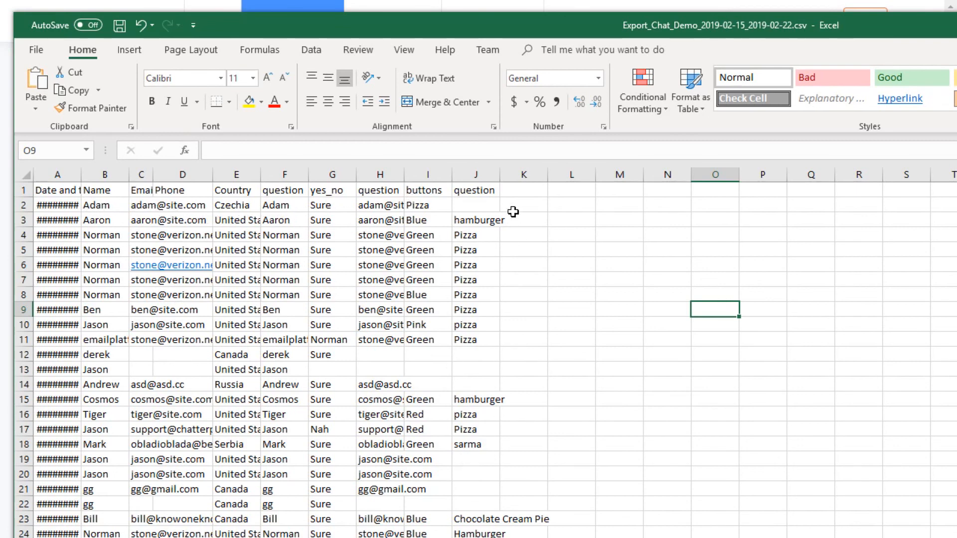
key("alt+Tab")
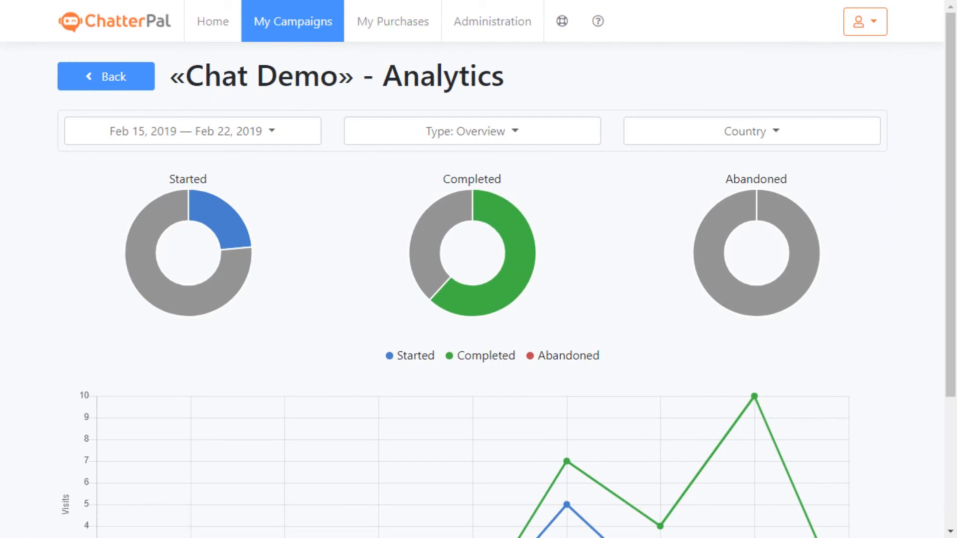
- Look at the date range presets and the Started, Completed and Abandoned overview charts in the Chat Demo analytics
left_click(269, 131)
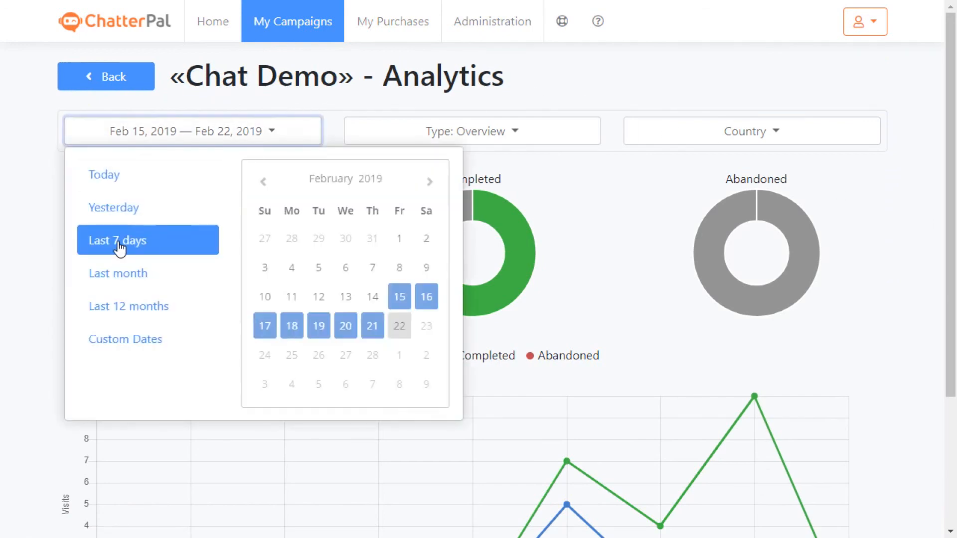
left_click(901, 80)
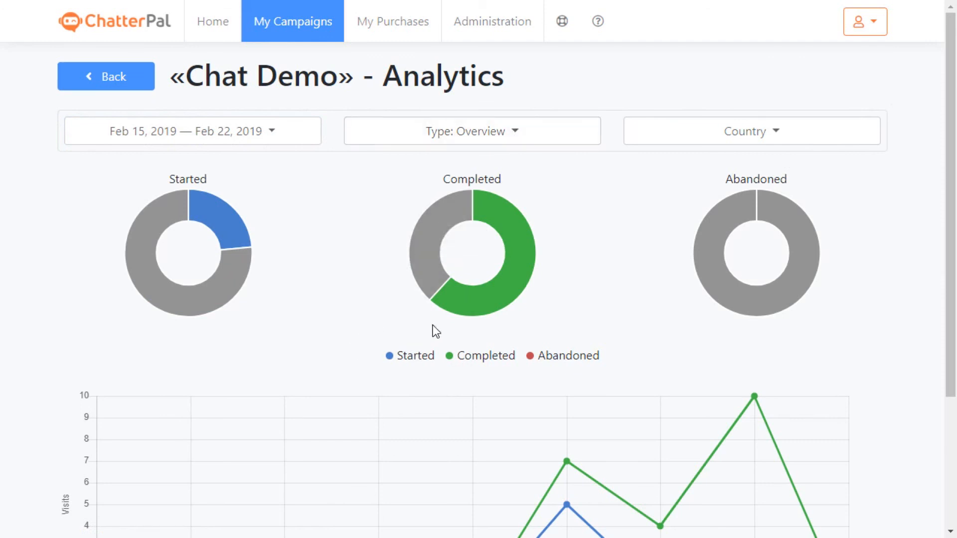
mouse_move(753, 287)
scroll(876, 305, "down", 3)
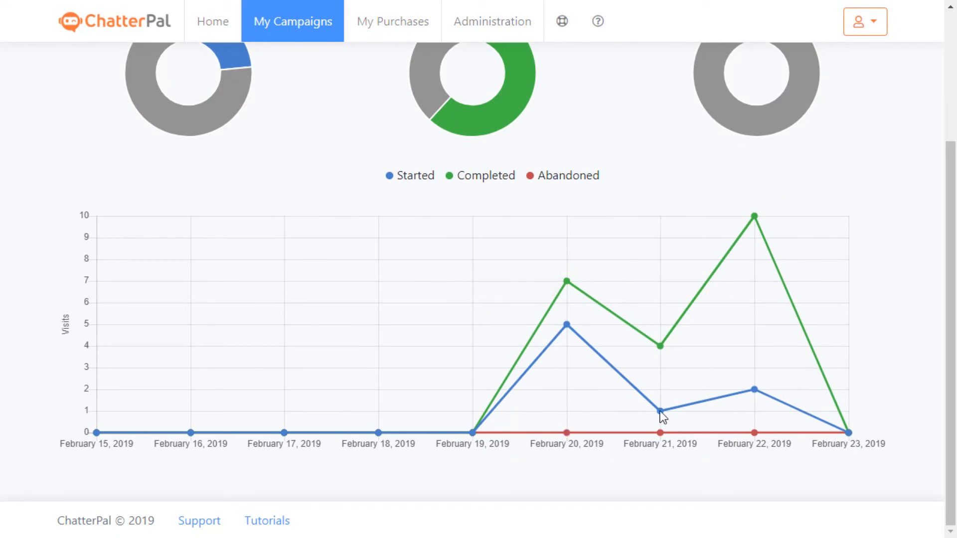
scroll(762, 299, "up", 1)
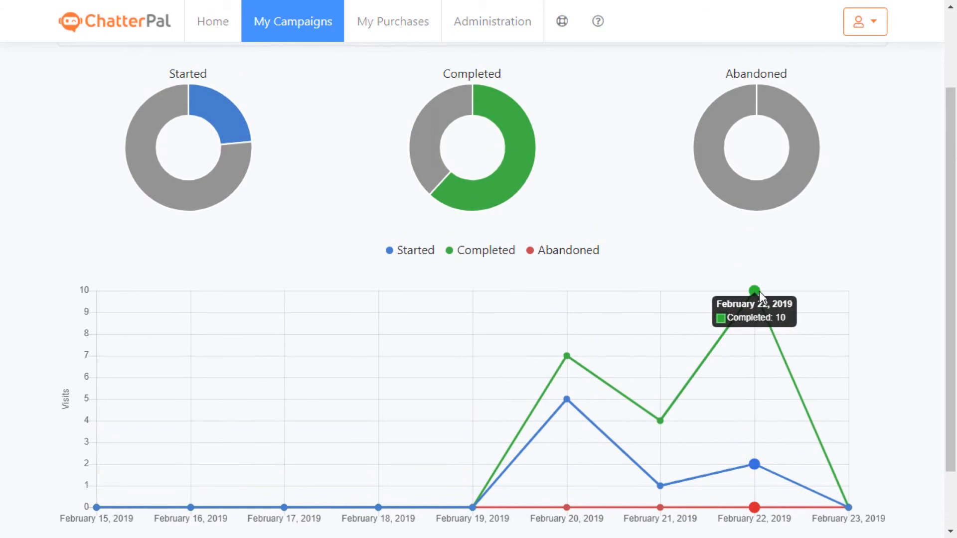
scroll(718, 244, "up", 1)
- Show the Chat Demo analytics by Day of week and by Time of day
left_click(515, 109)
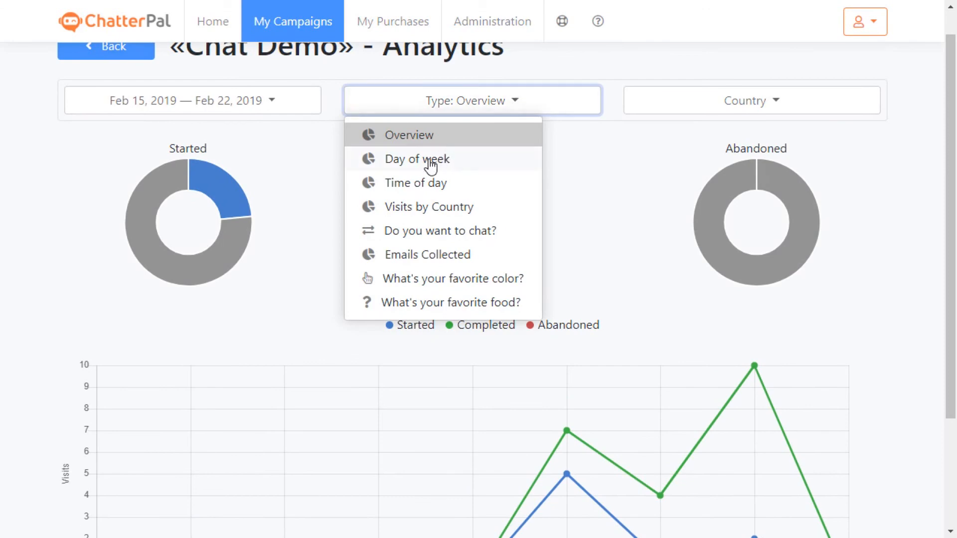
left_click(431, 166)
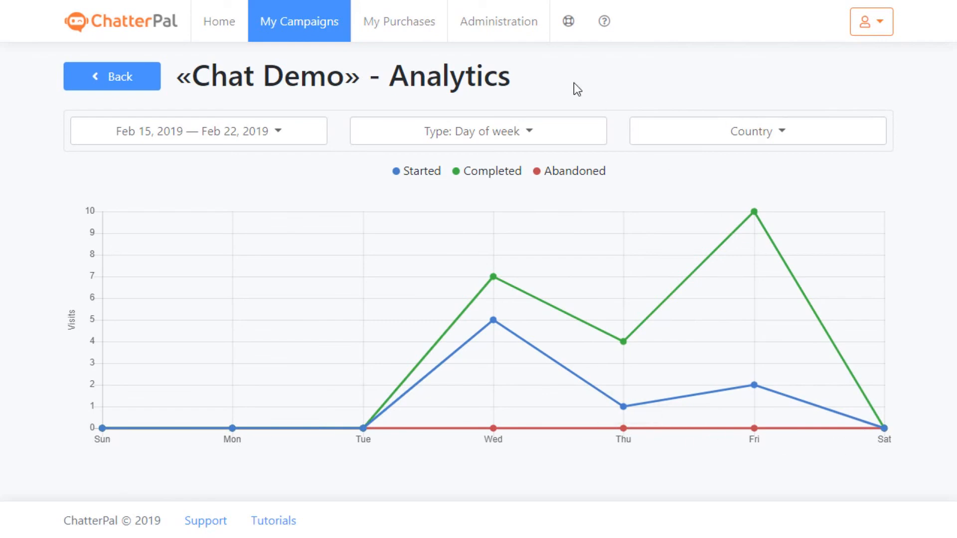
left_click(515, 135)
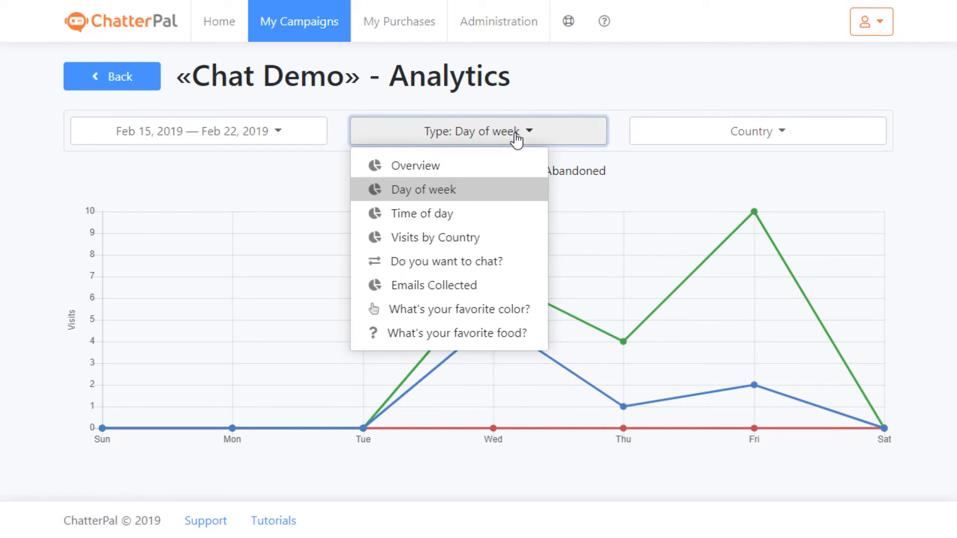
left_click(439, 214)
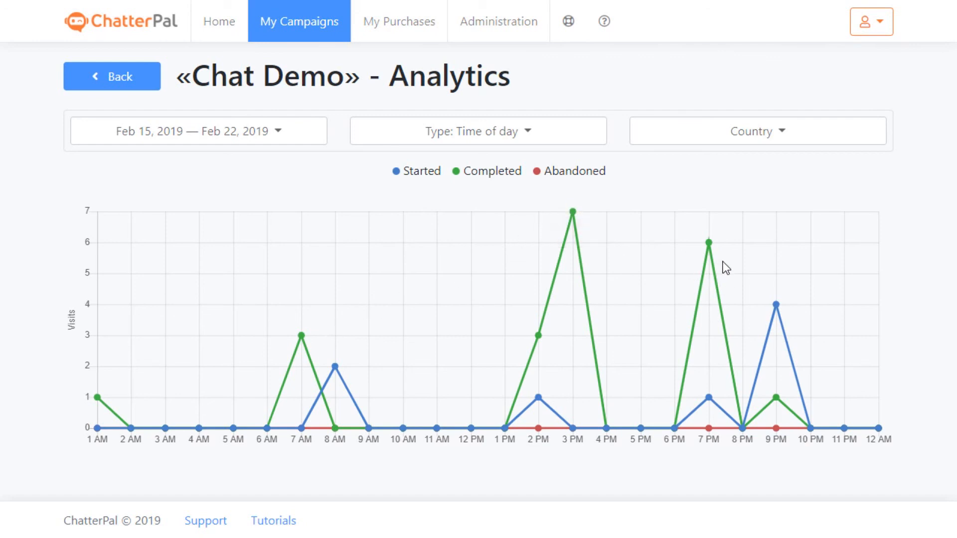
- Switch the Chat Demo analytics to Visits by Country and read the visit count of each country's bar
left_click(525, 137)
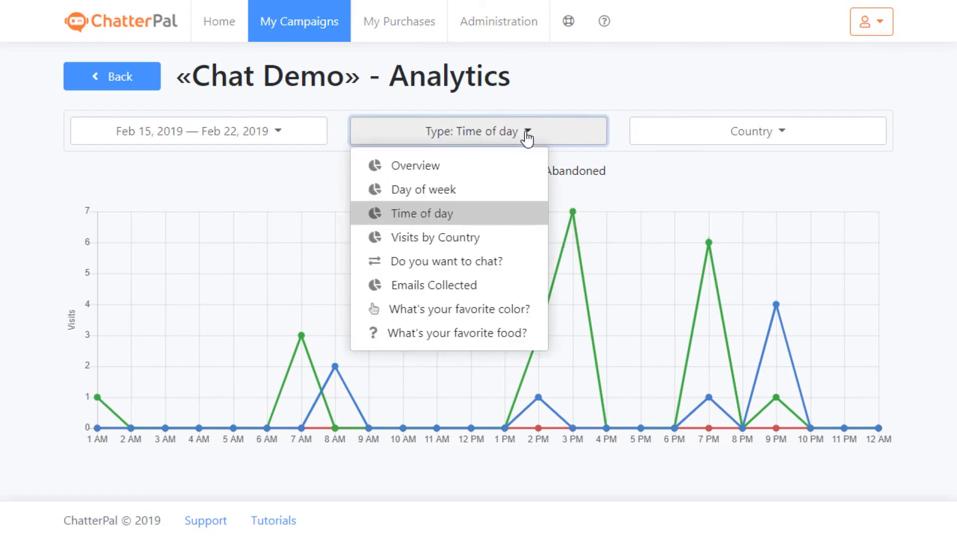
left_click(446, 238)
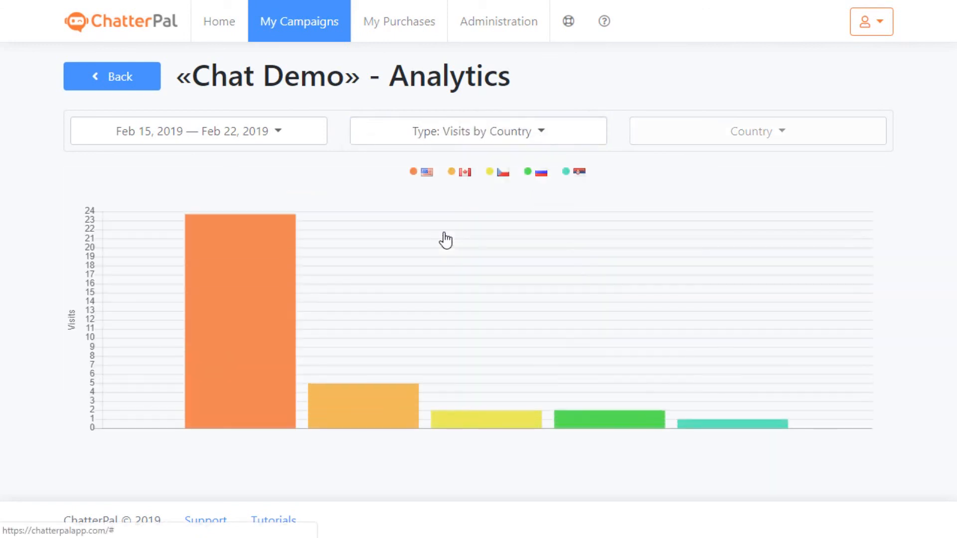
mouse_move(265, 274)
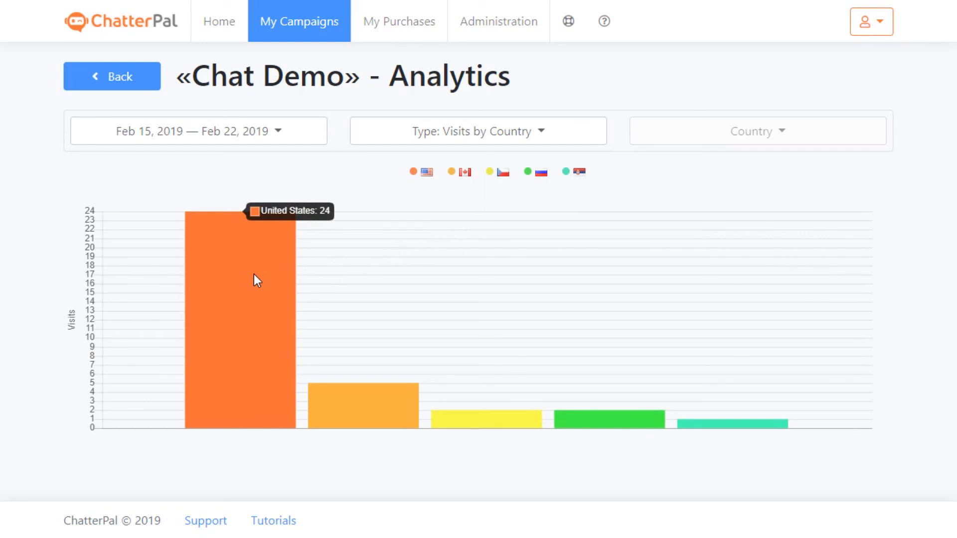
mouse_move(347, 395)
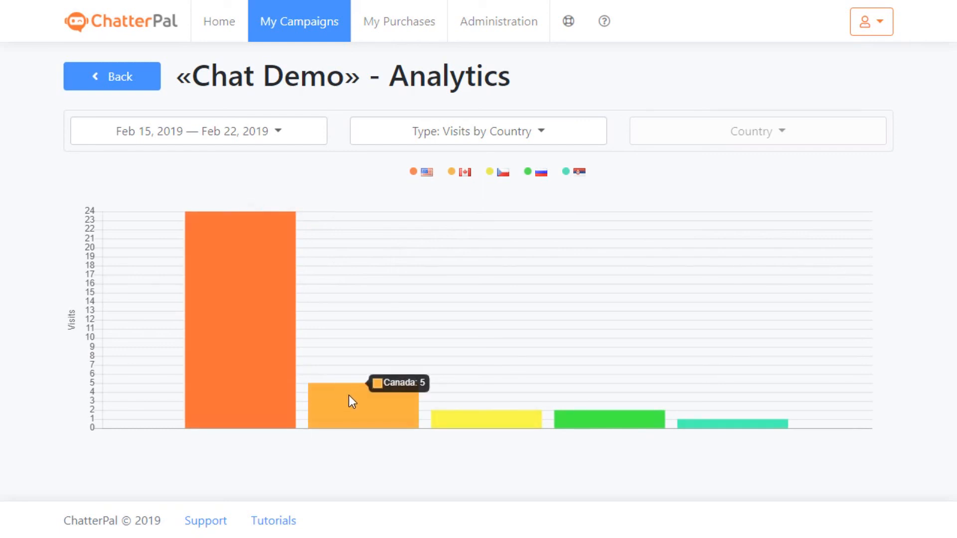
mouse_move(593, 421)
mouse_move(726, 425)
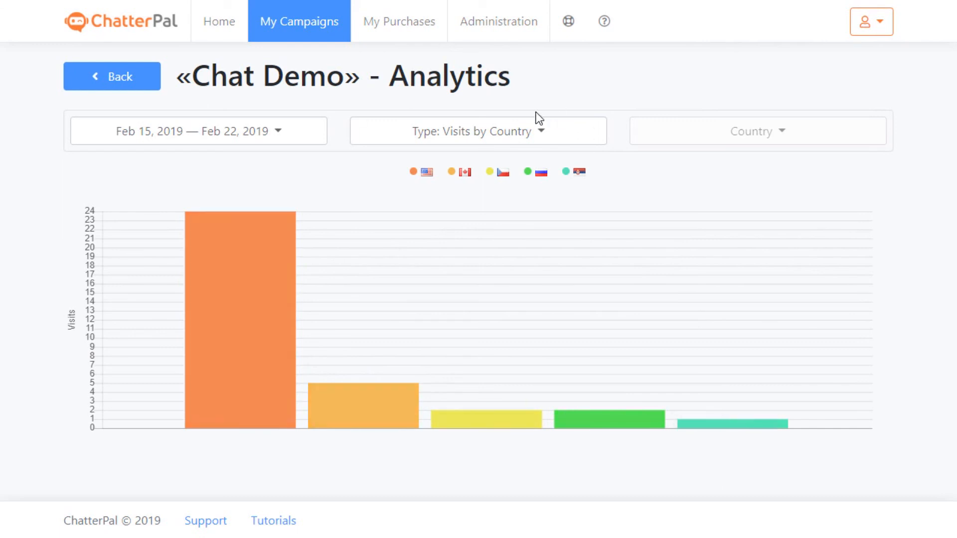
- Switch the Chat Demo analytics to Emails Collected and inspect the Yes and No slices of the pie chart
left_click(522, 136)
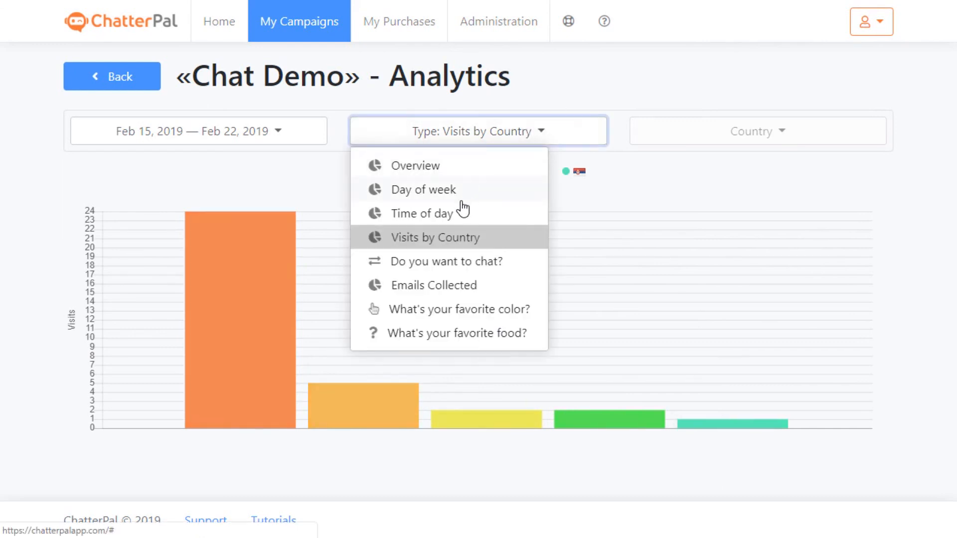
left_click(431, 285)
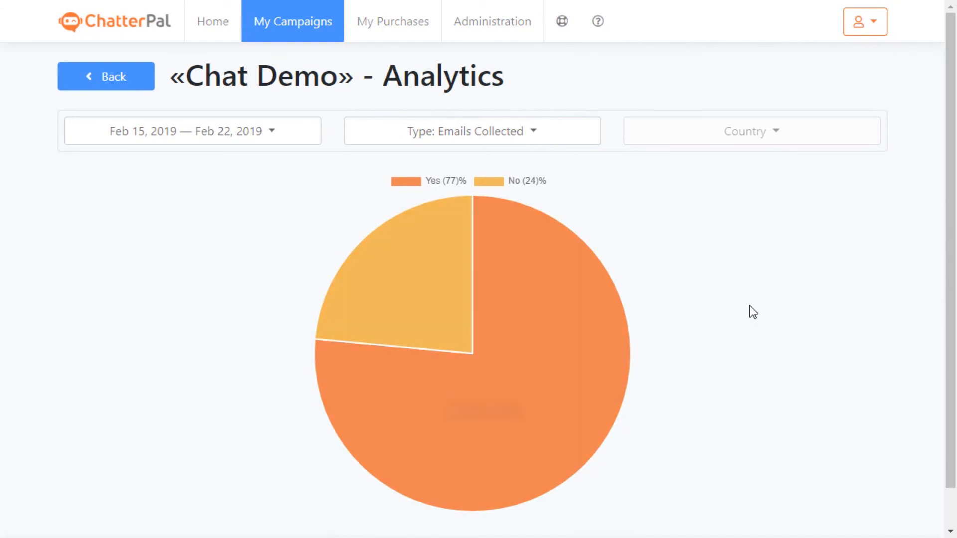
mouse_move(404, 230)
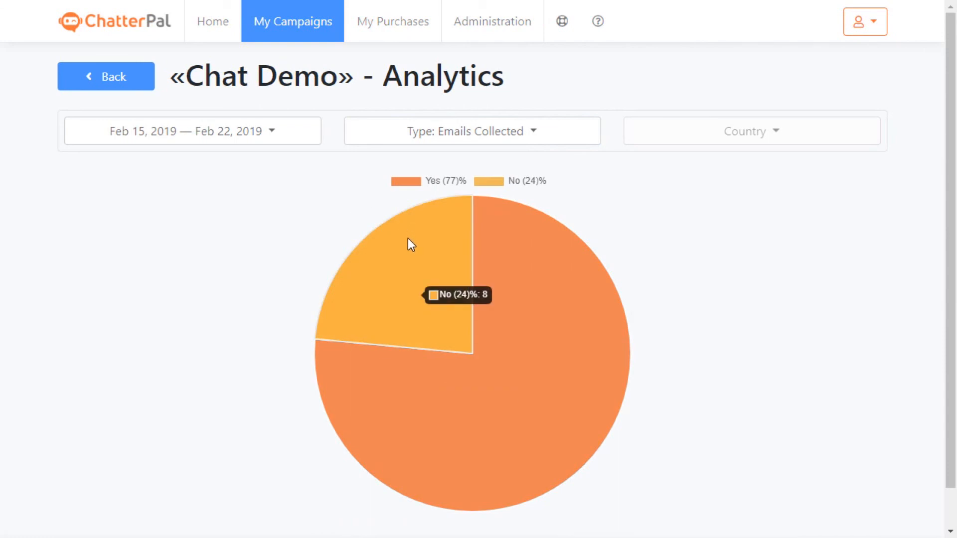
mouse_move(588, 227)
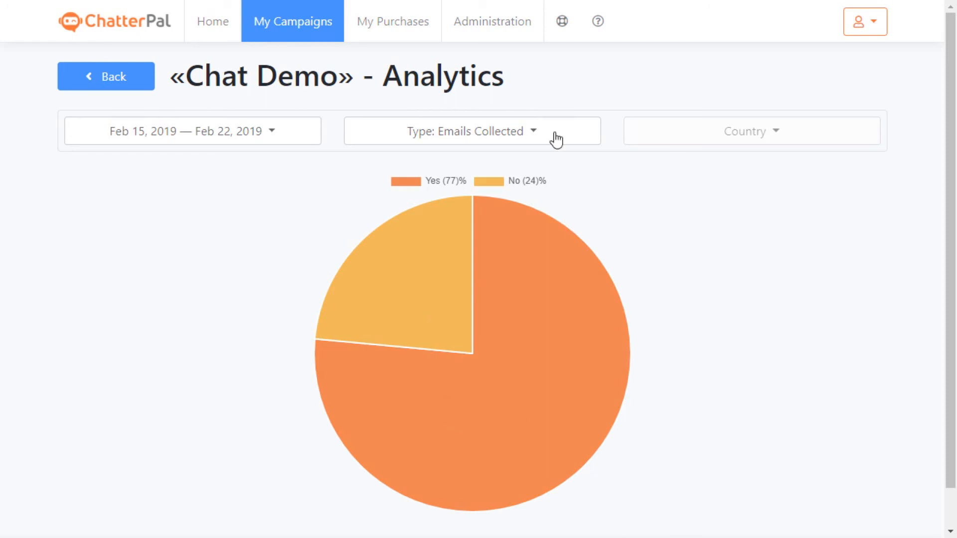
- Show the "What's your favorite color?" answers filtered by United States and by Canada
left_click(528, 134)
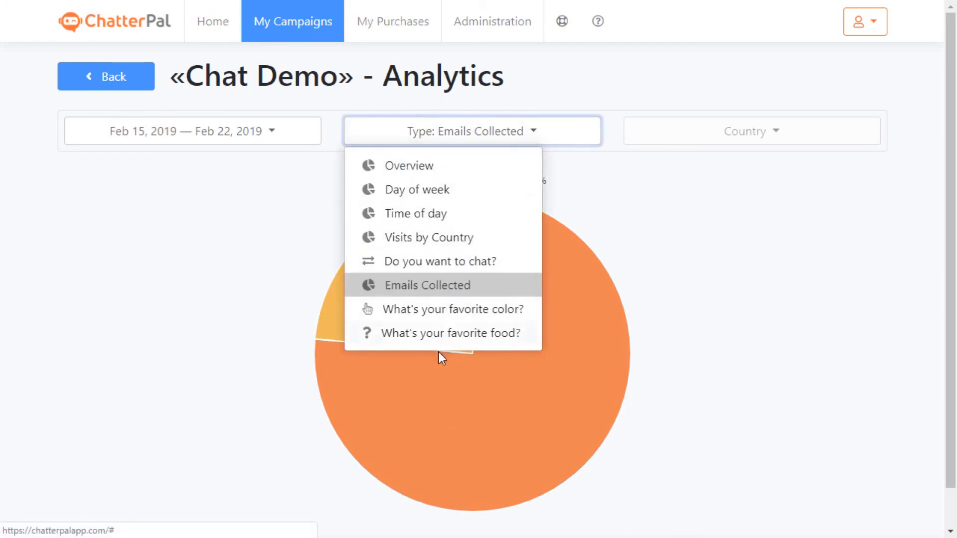
left_click(442, 313)
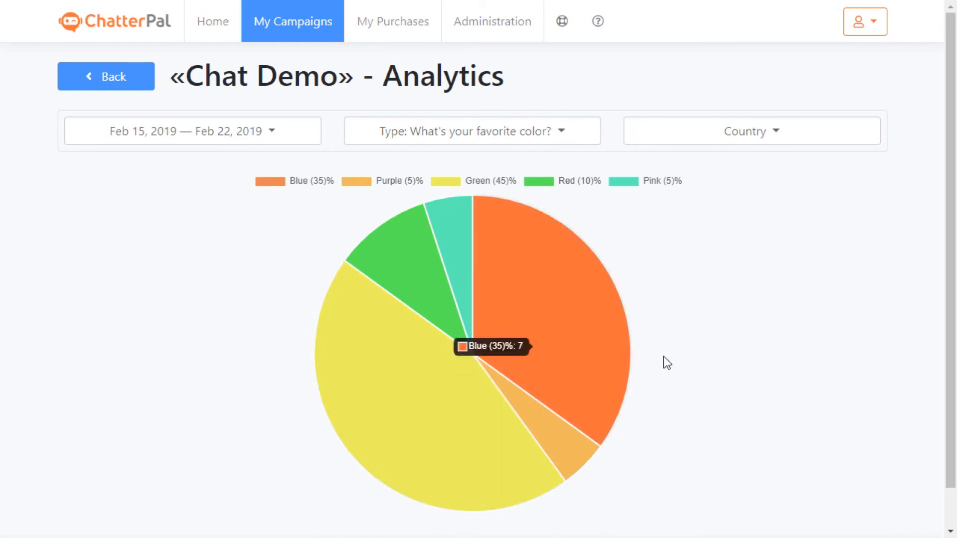
left_click(773, 132)
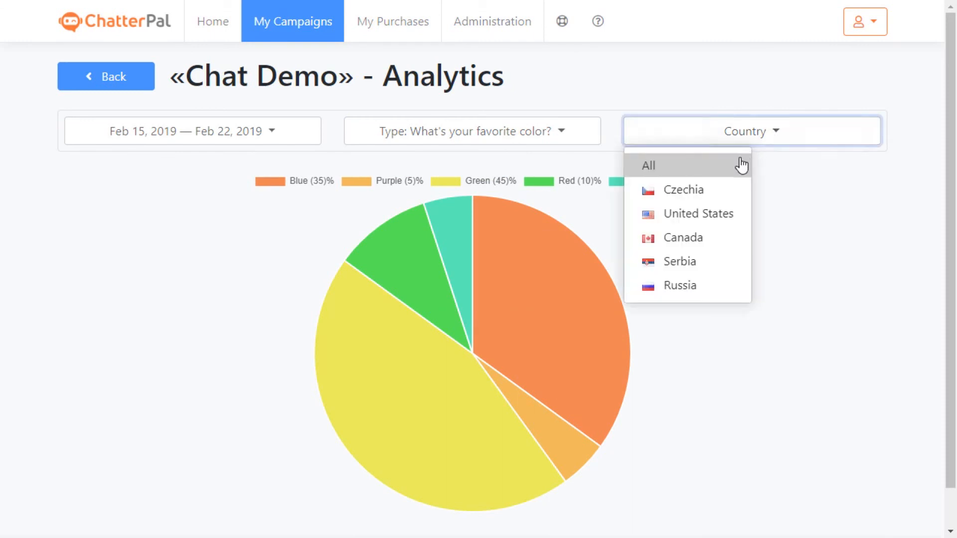
left_click(696, 216)
mouse_move(453, 384)
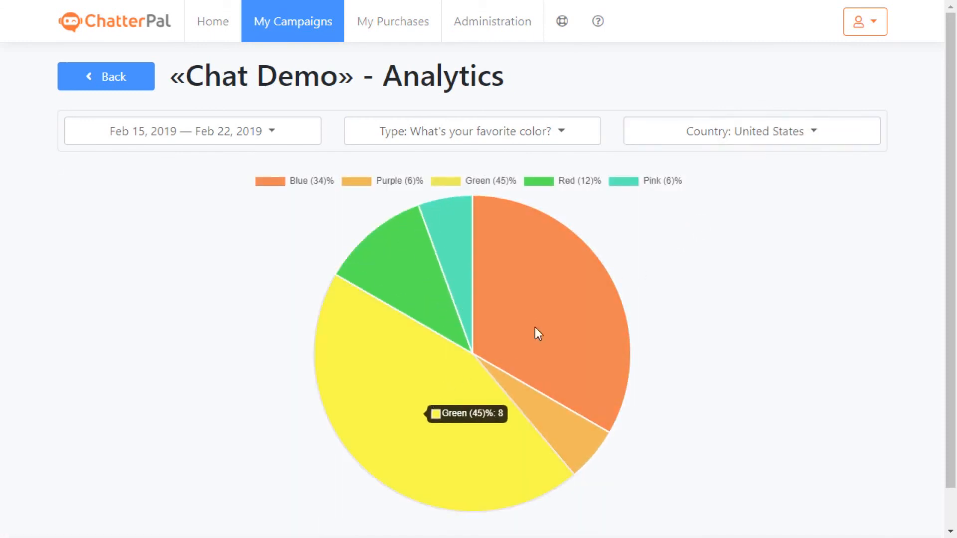
left_click(774, 141)
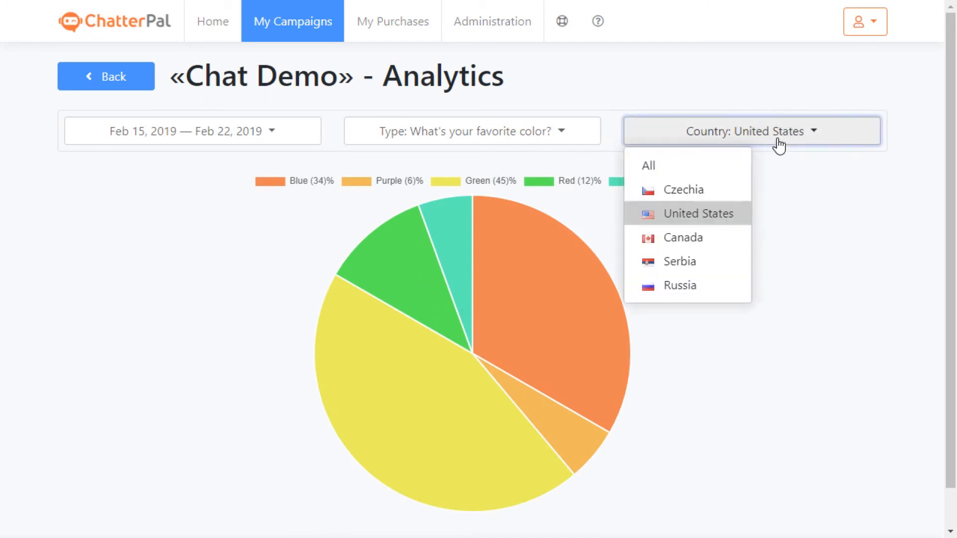
left_click(686, 243)
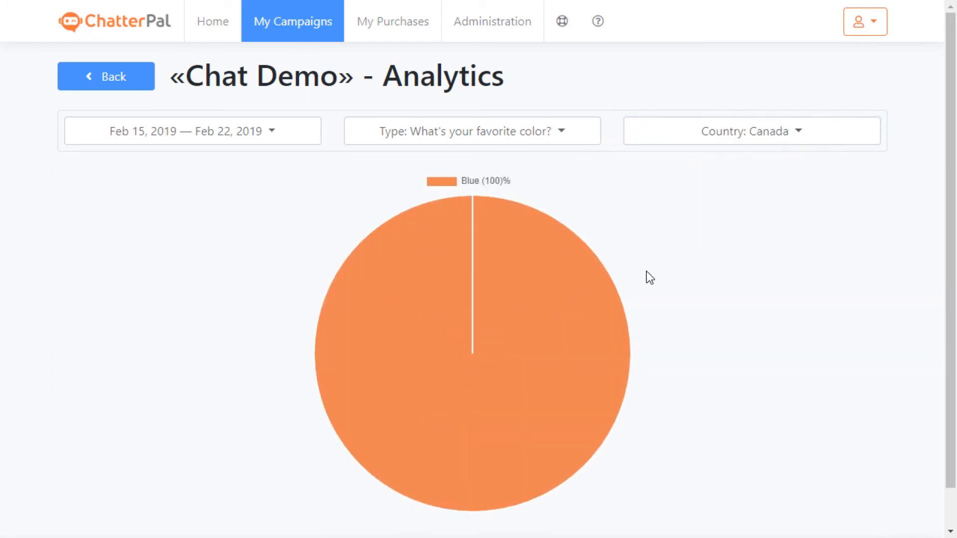
- Reset the analytics country filter to All and switch the report to "What's your favorite food?"
left_click(770, 137)
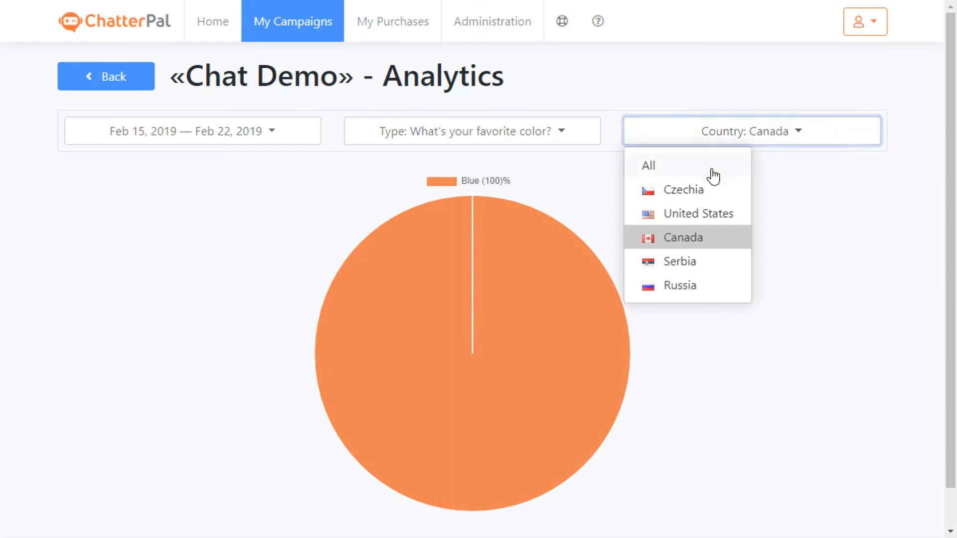
left_click(652, 172)
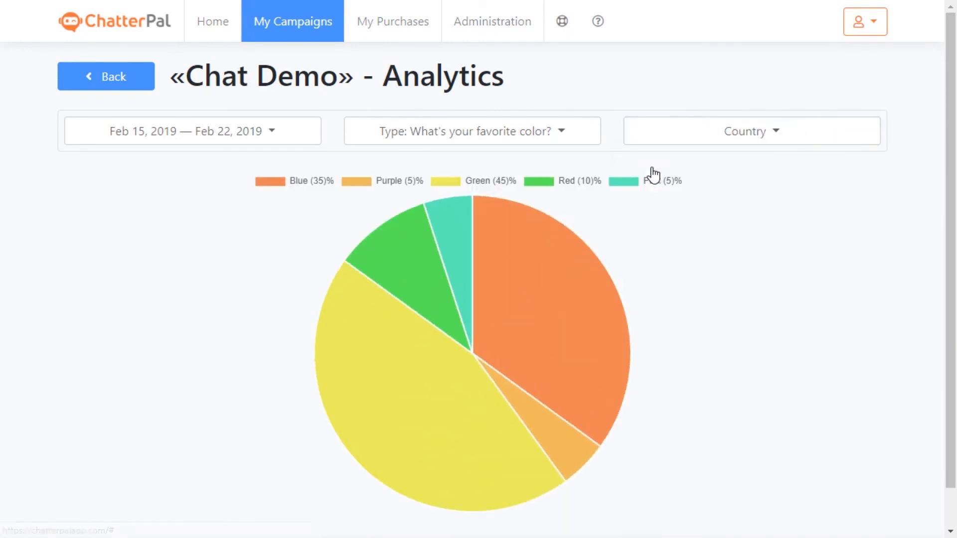
left_click(531, 140)
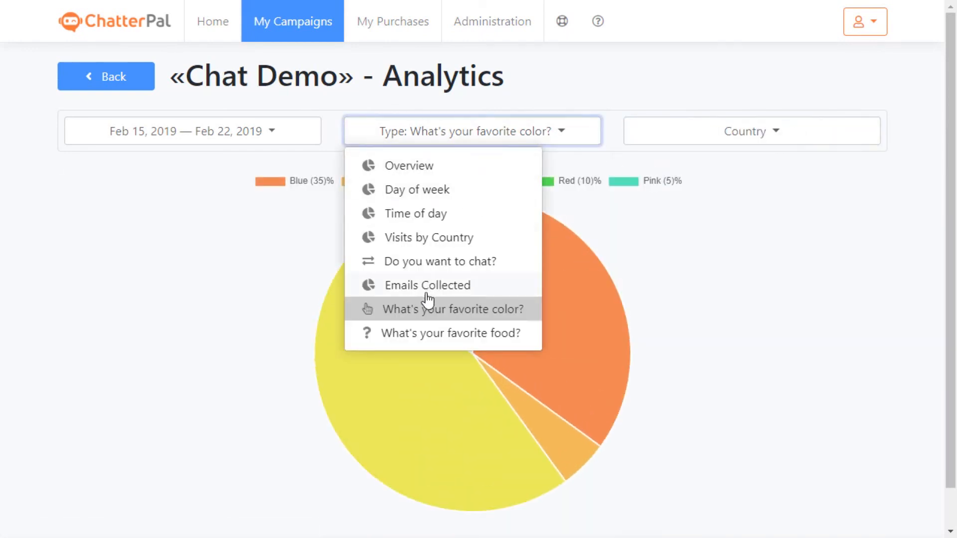
left_click(420, 333)
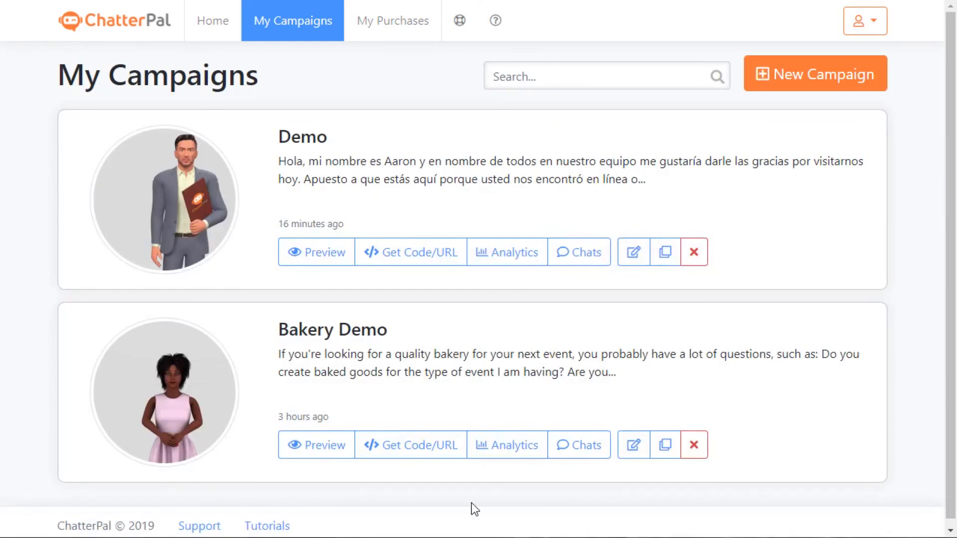
- Clone the Demo campaign and delete the resulting copy, confirming both actions
left_click(664, 252)
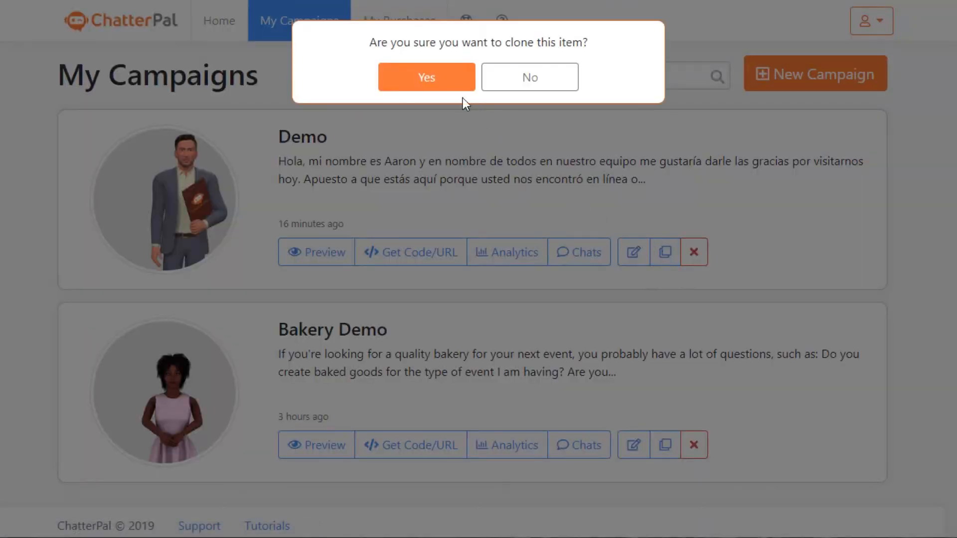
left_click(438, 87)
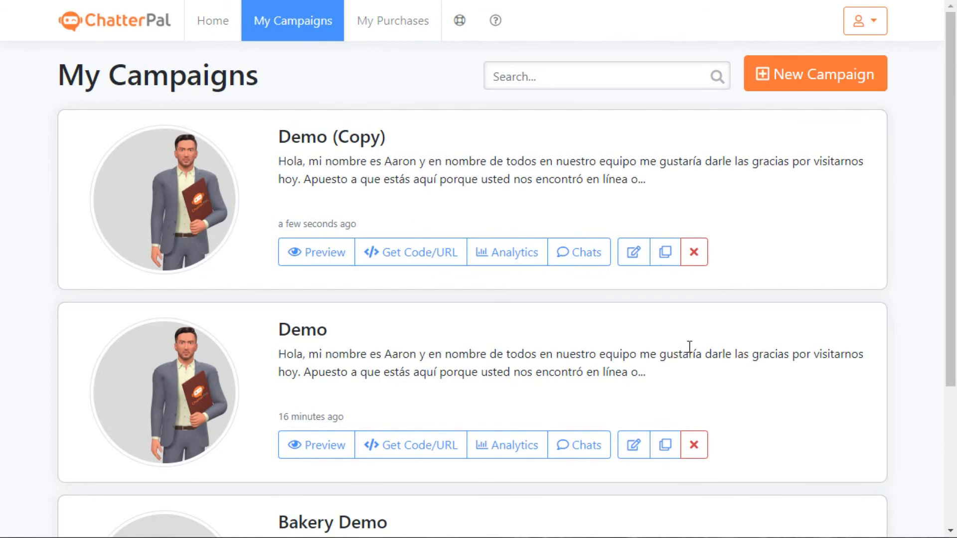
left_click(703, 253)
left_click(423, 75)
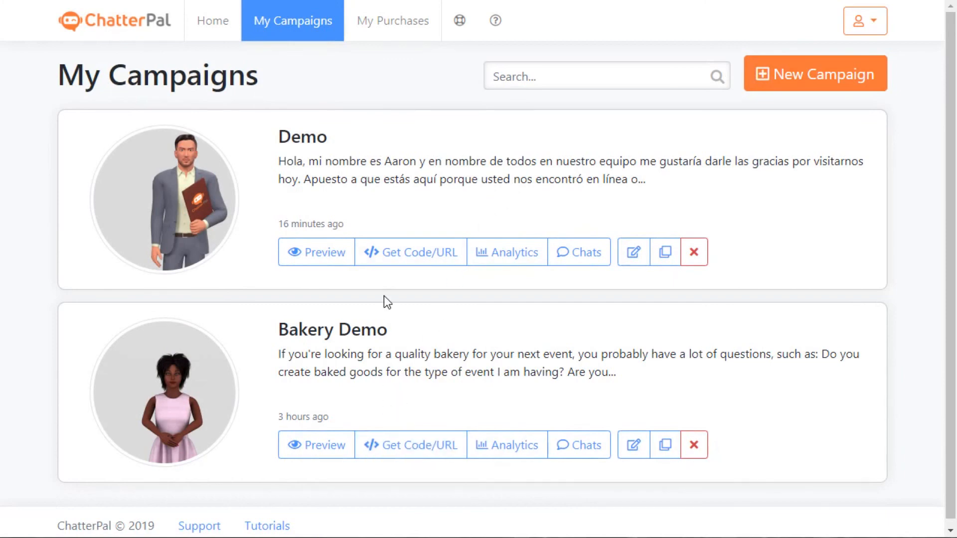
- Search the campaigns for "bake" and for "demo", and clear the search to list all campaigns again
left_click(526, 79)
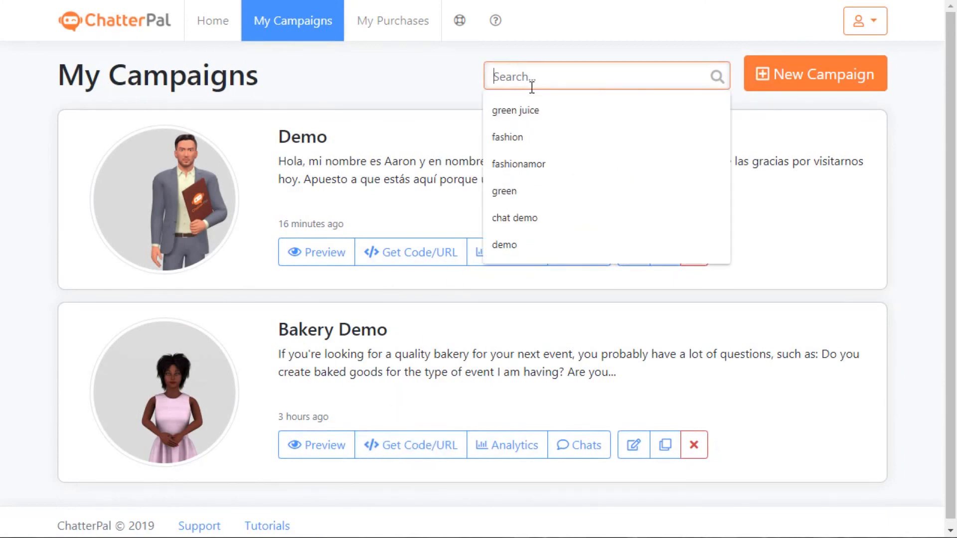
type("bak")
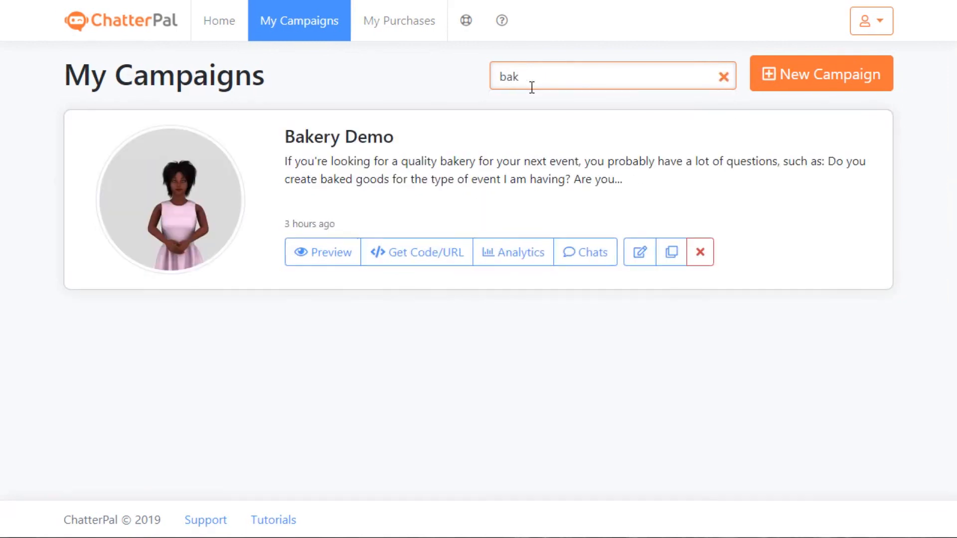
type("e")
double_click(532, 87)
type("demo")
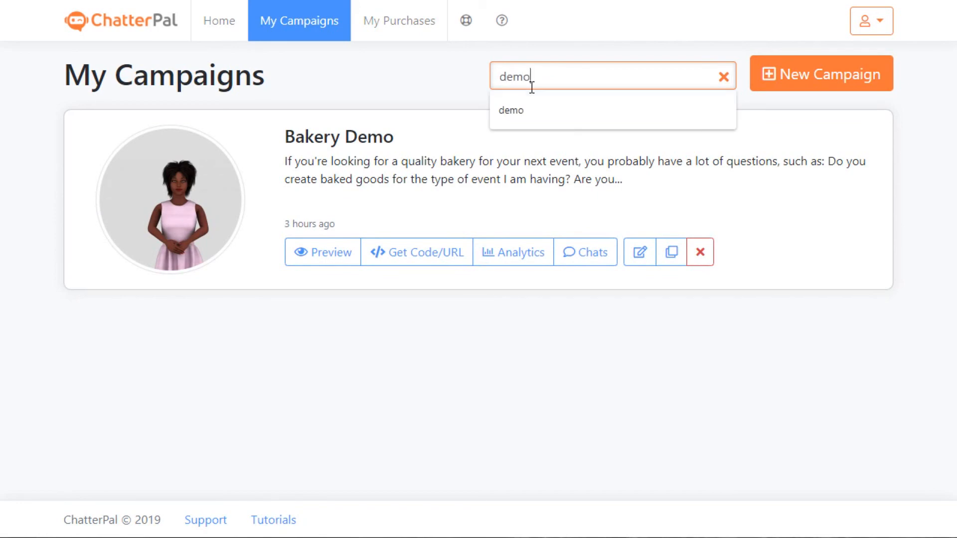
left_click(717, 77)
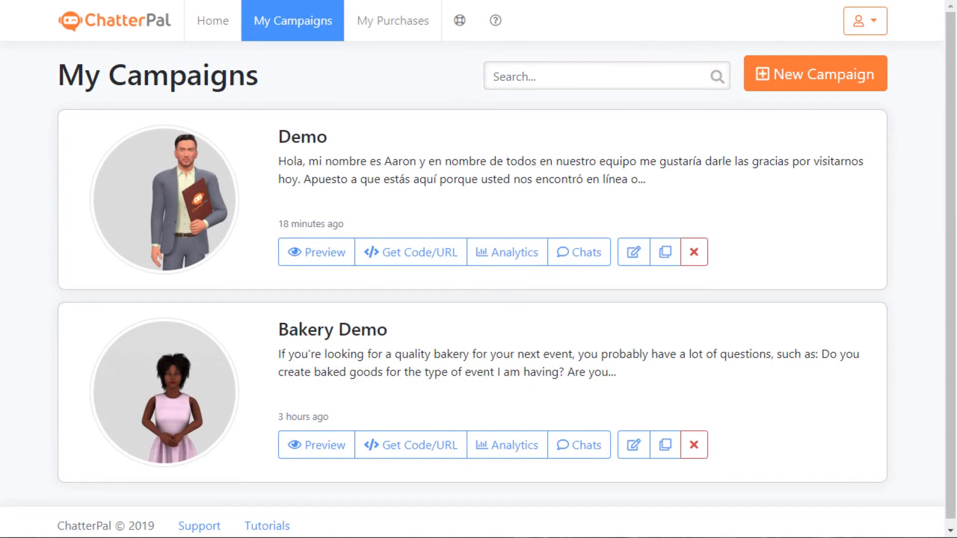
- Open My Purchases and examine the user profile, including its API key and password change fields, closing it without saving
left_click(377, 31)
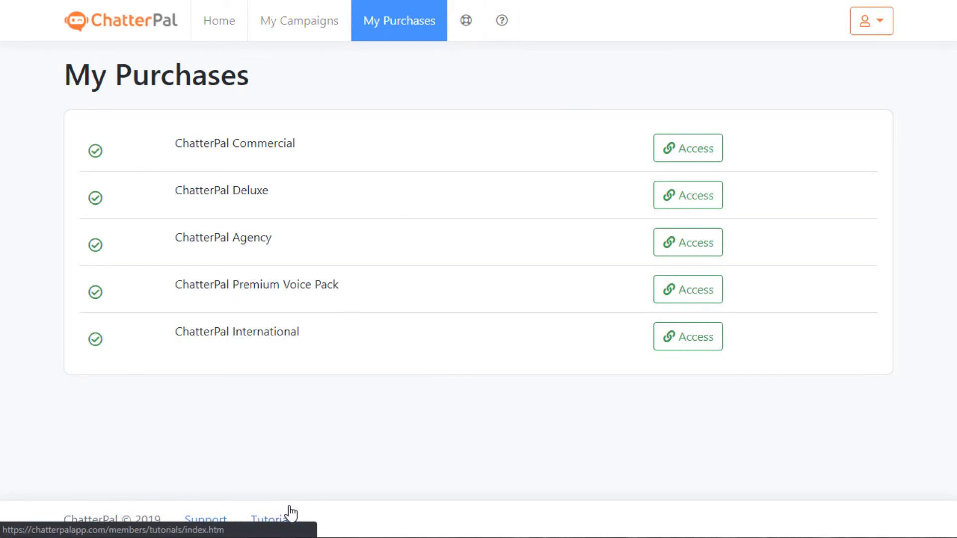
left_click(885, 25)
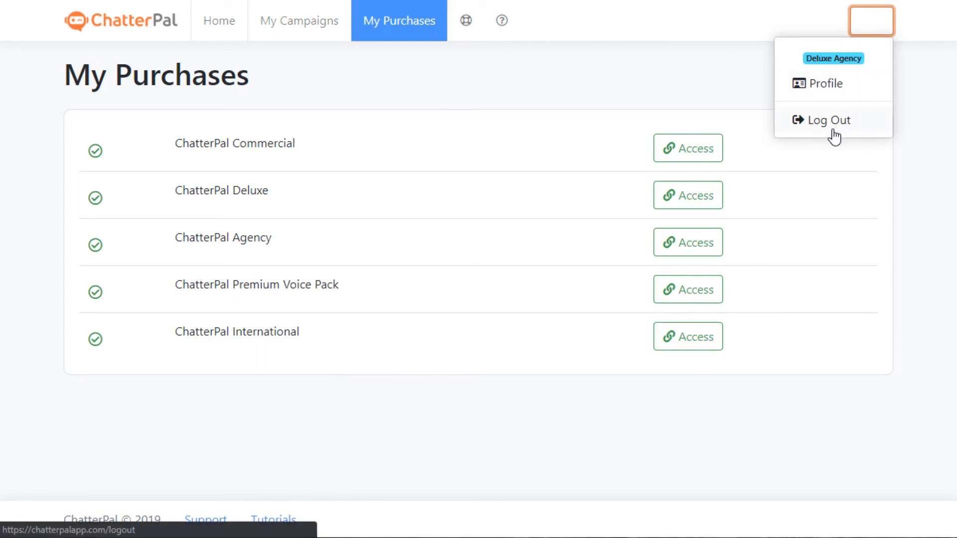
left_click(825, 85)
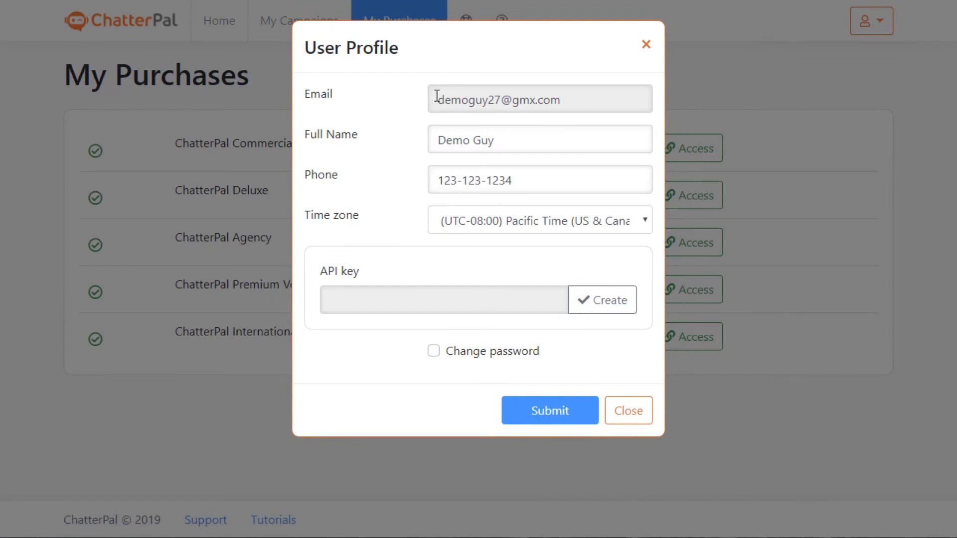
left_click_drag(563, 99, 442, 99)
left_click(471, 100)
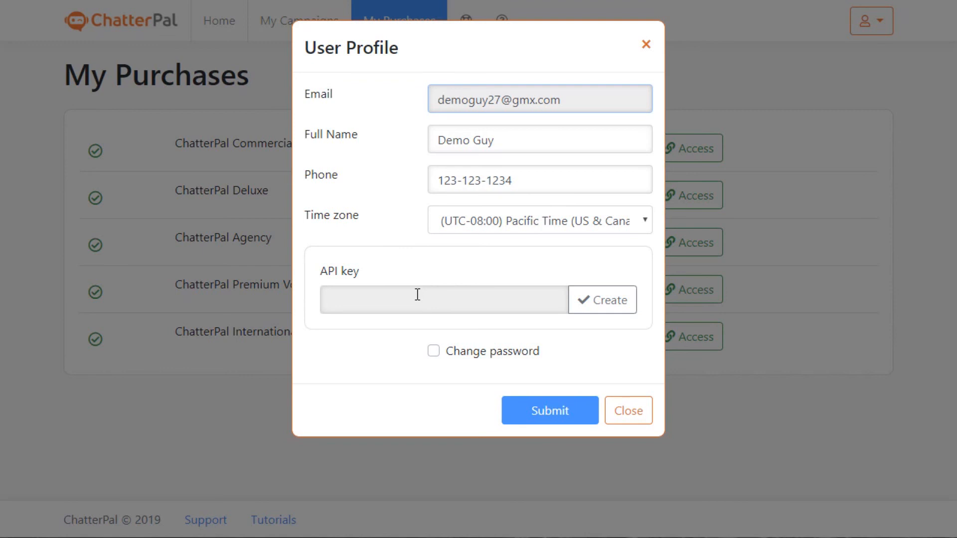
left_click(433, 351)
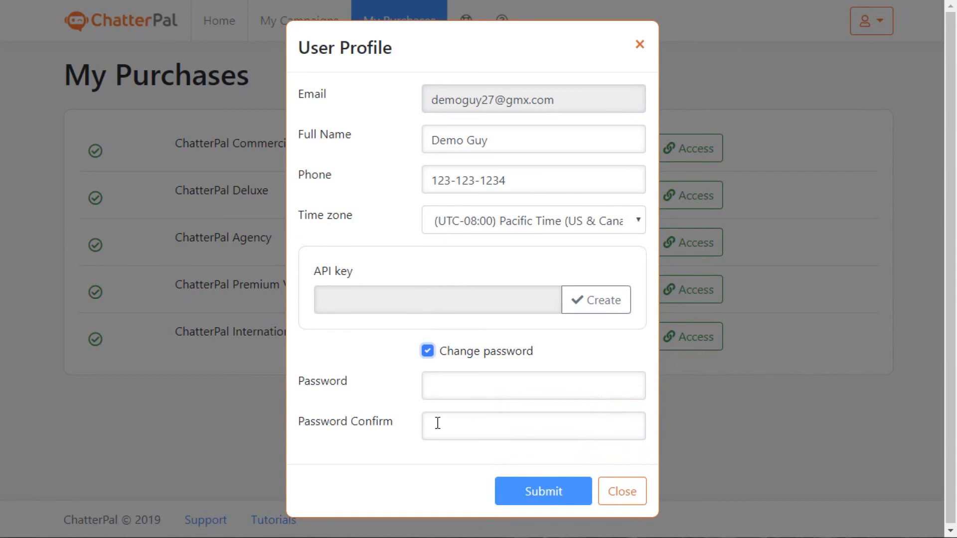
left_click(614, 502)
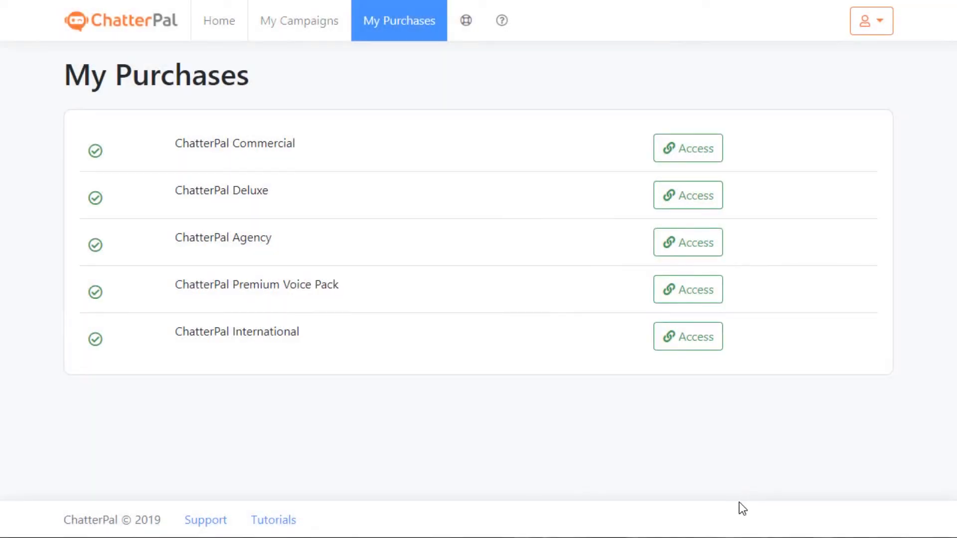